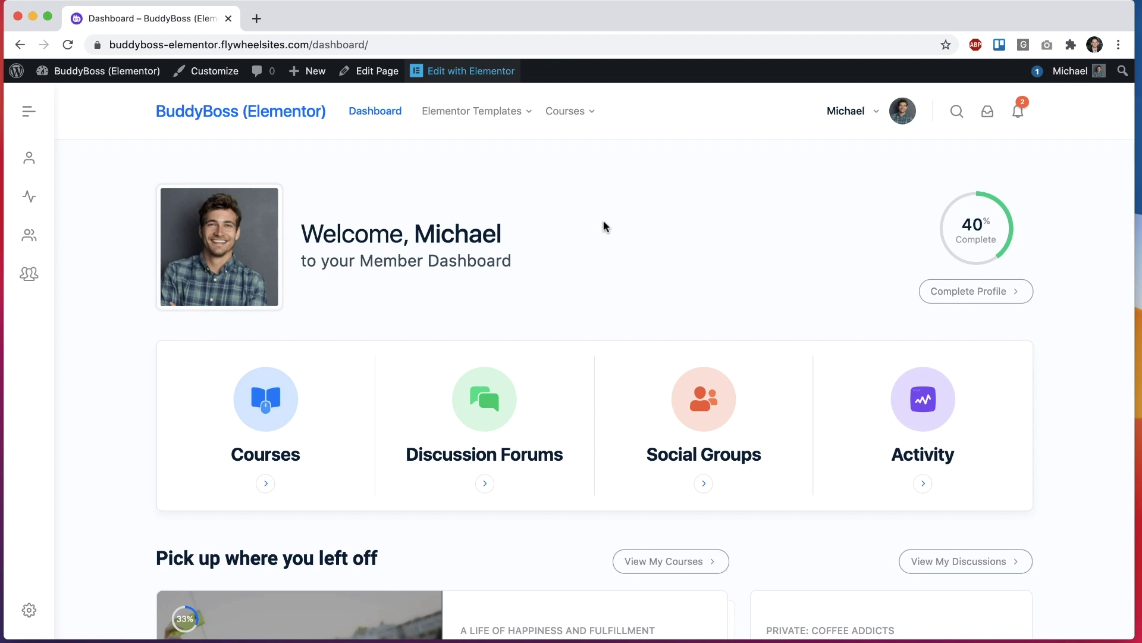
- Review the member dashboard from welcome header to community section, including the profile completion details and the next course in the slider
scroll(604, 226, "down", 5)
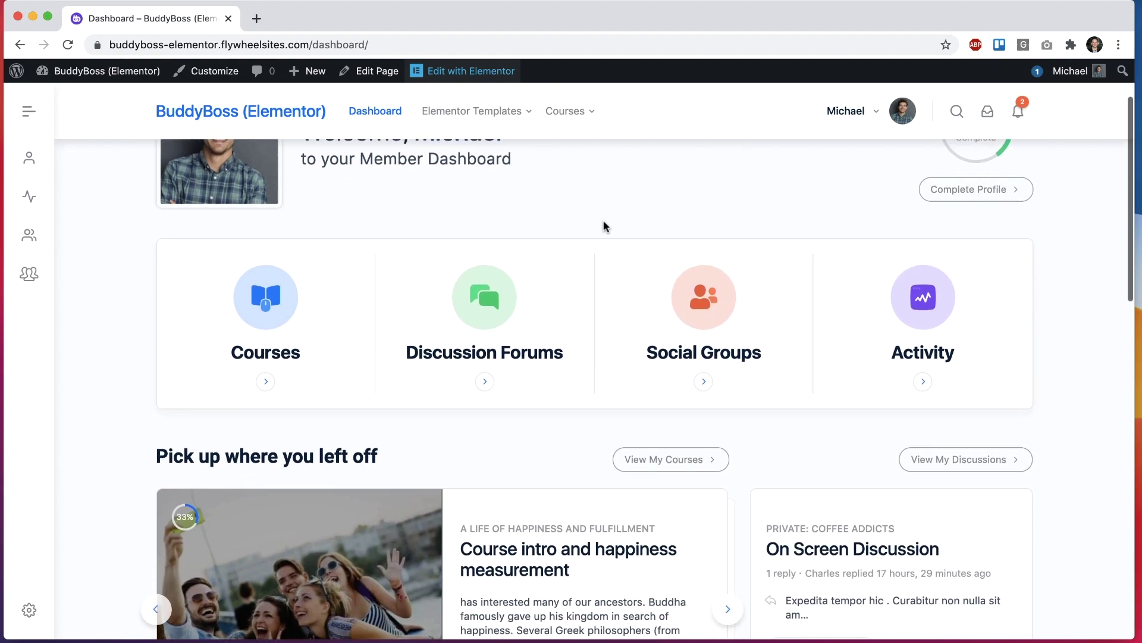
scroll(603, 223, "down", 8)
scroll(603, 224, "up", 12)
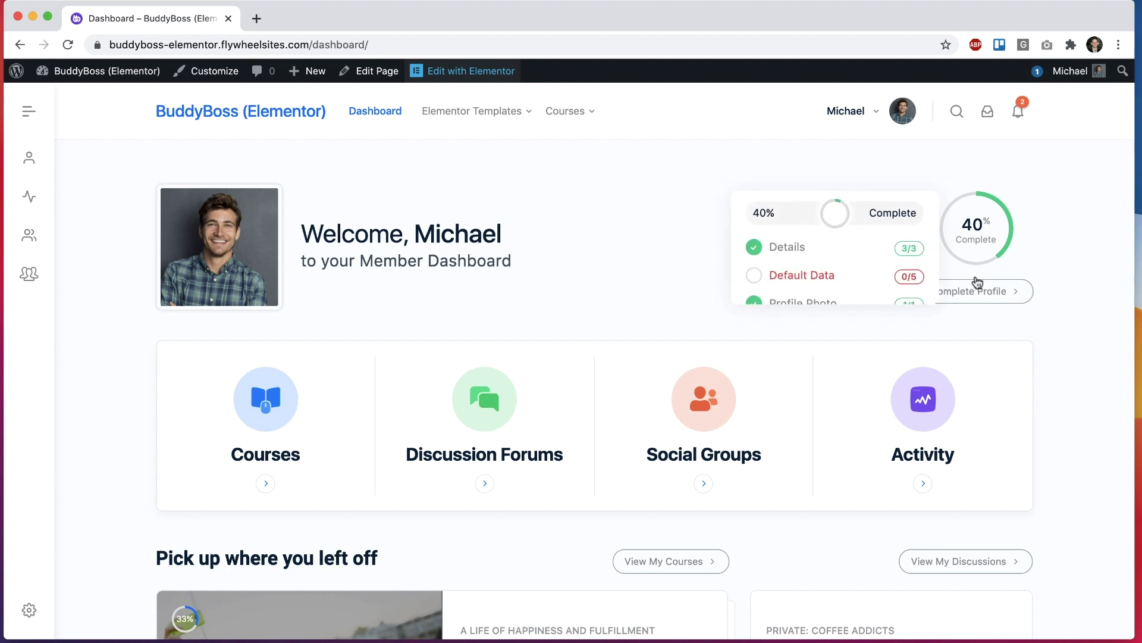
mouse_move(979, 238)
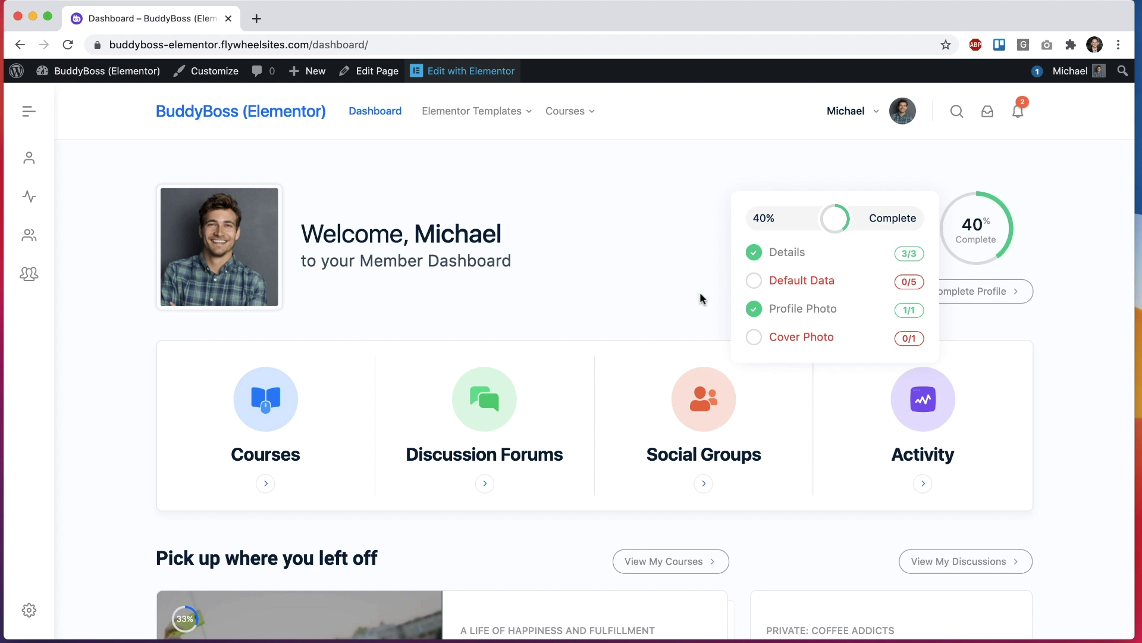
scroll(536, 333, "down", 3)
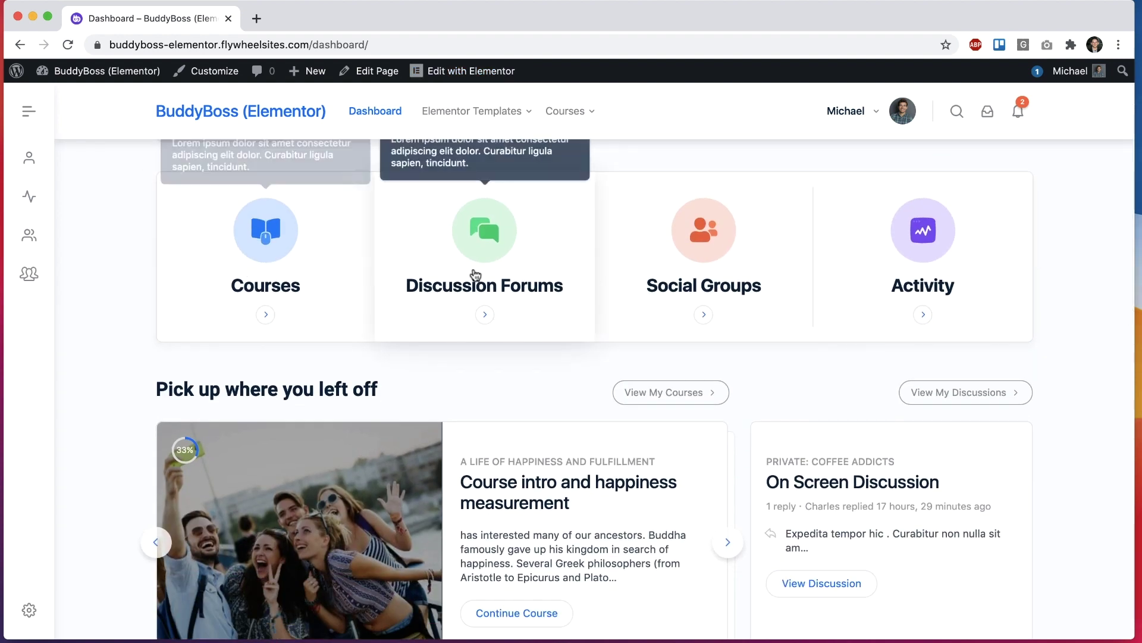
mouse_move(943, 235)
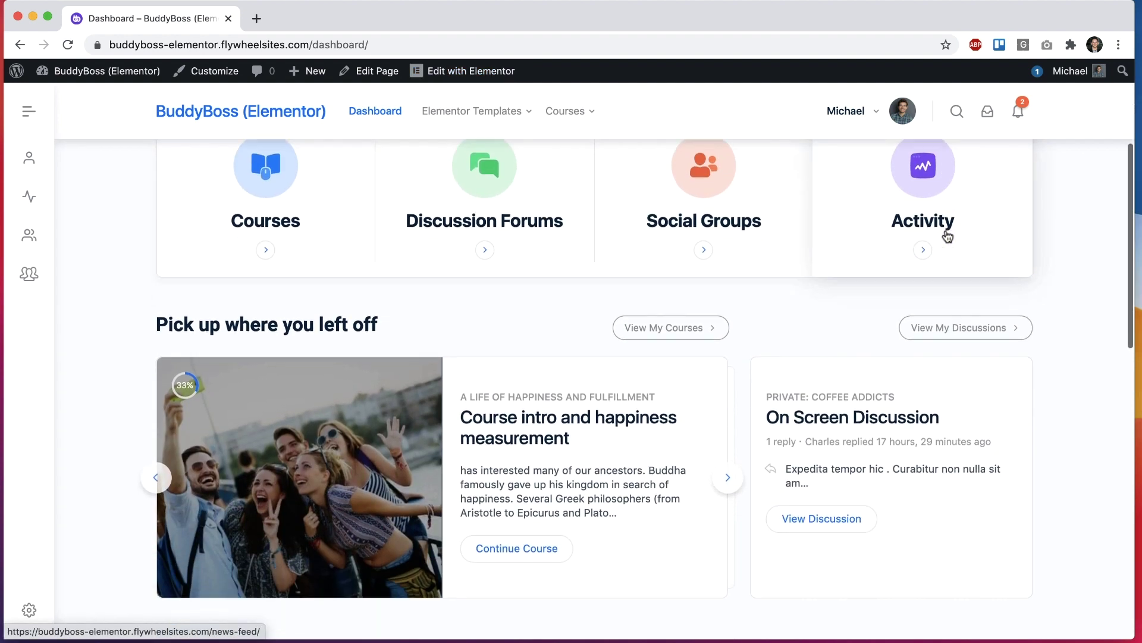
scroll(595, 244, "down", 3)
left_click(727, 384)
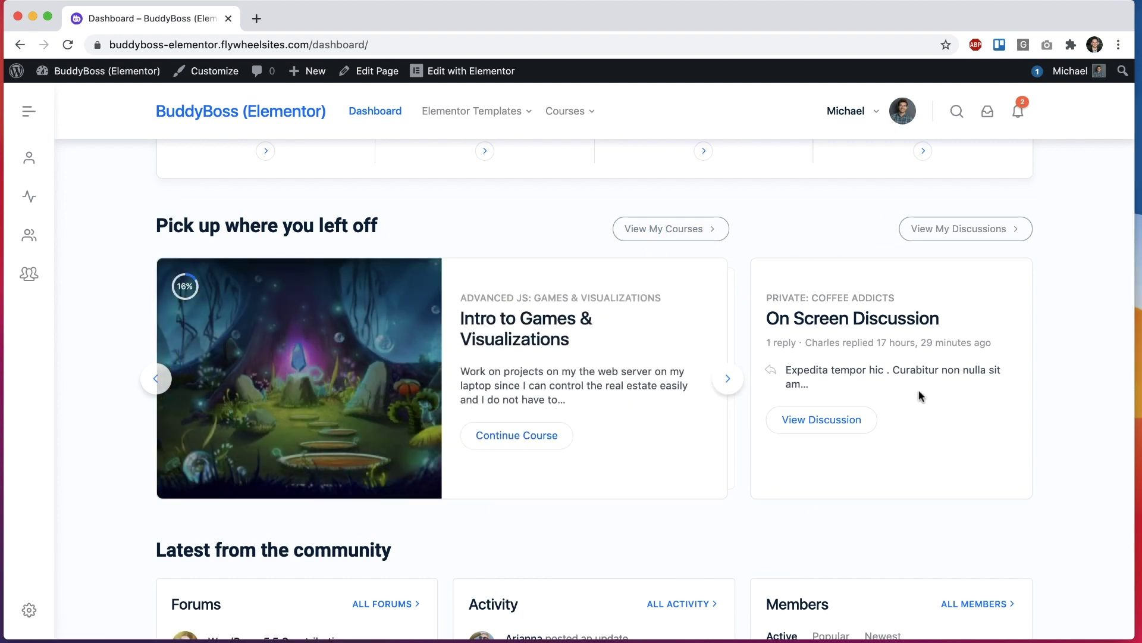
scroll(914, 400, "down", 1)
scroll(913, 401, "down", 5)
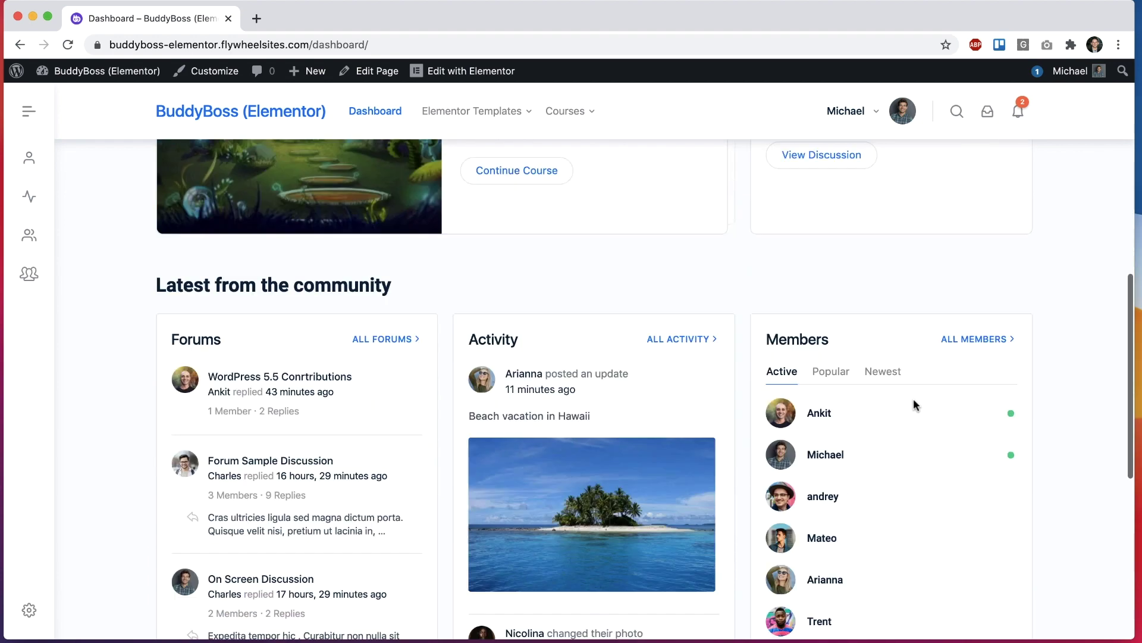
scroll(150, 309, "down", 3)
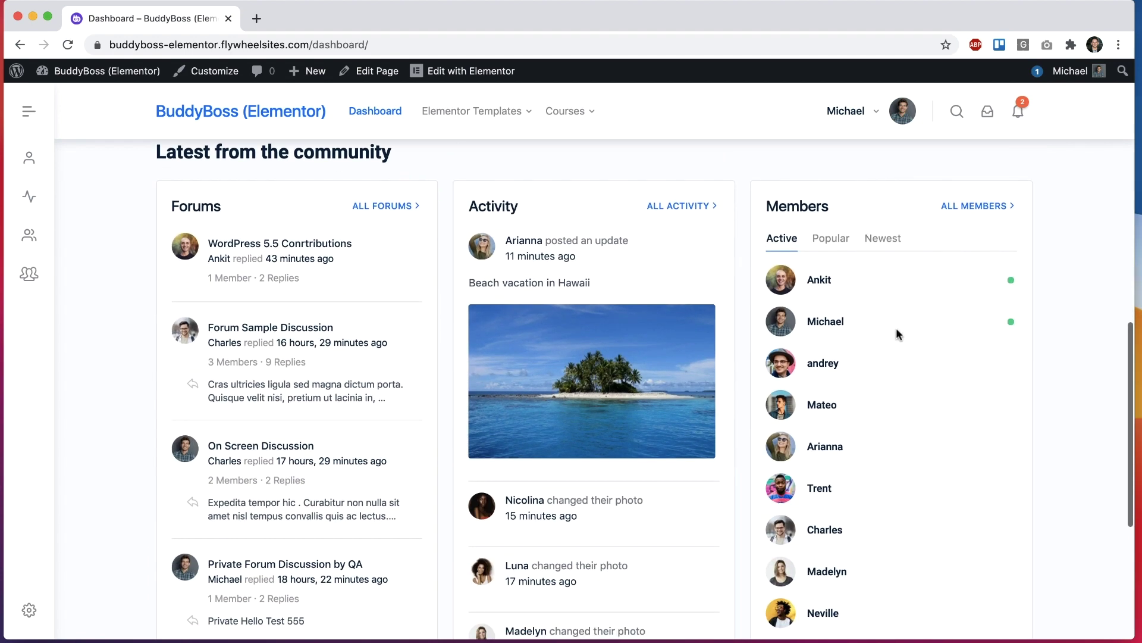
scroll(350, 512, "down", 3)
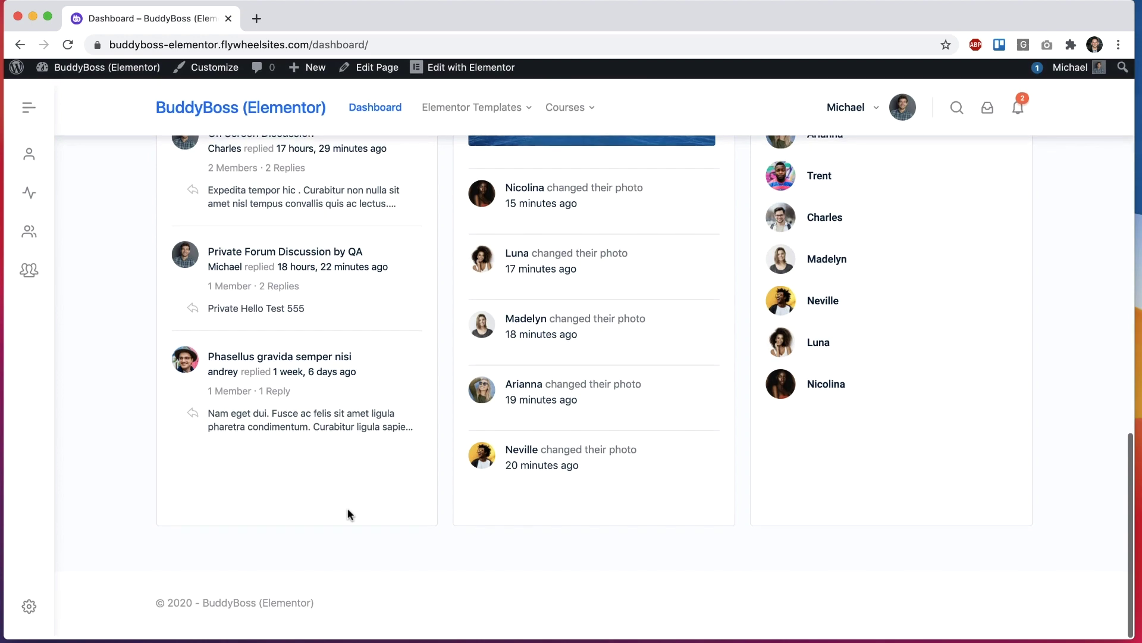
scroll(320, 484, "up", 10)
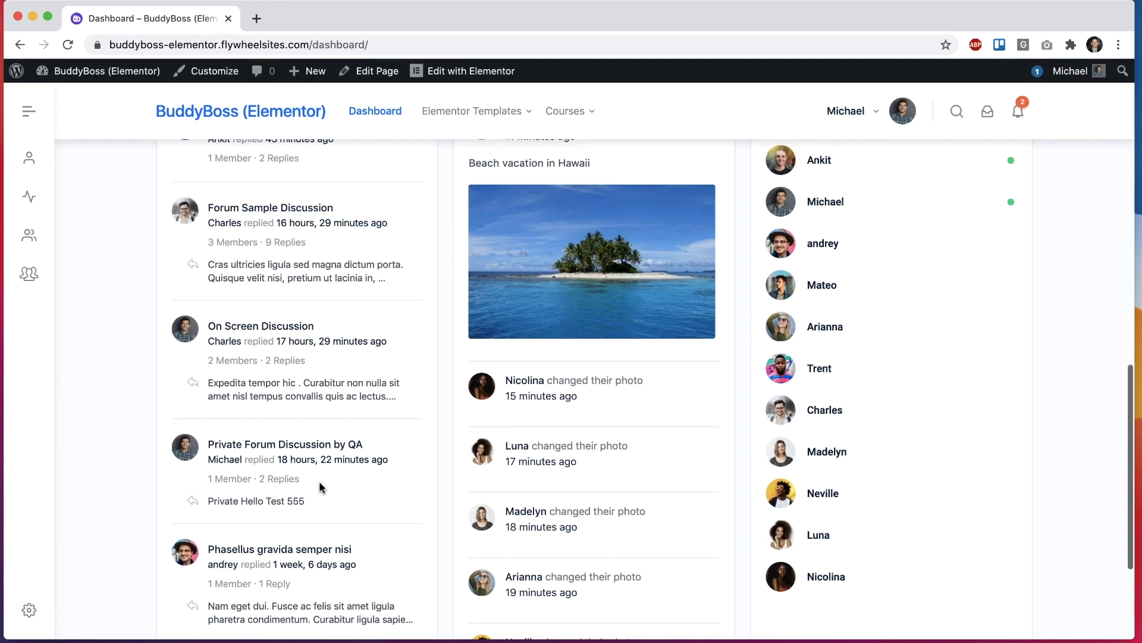
scroll(319, 480, "up", 2)
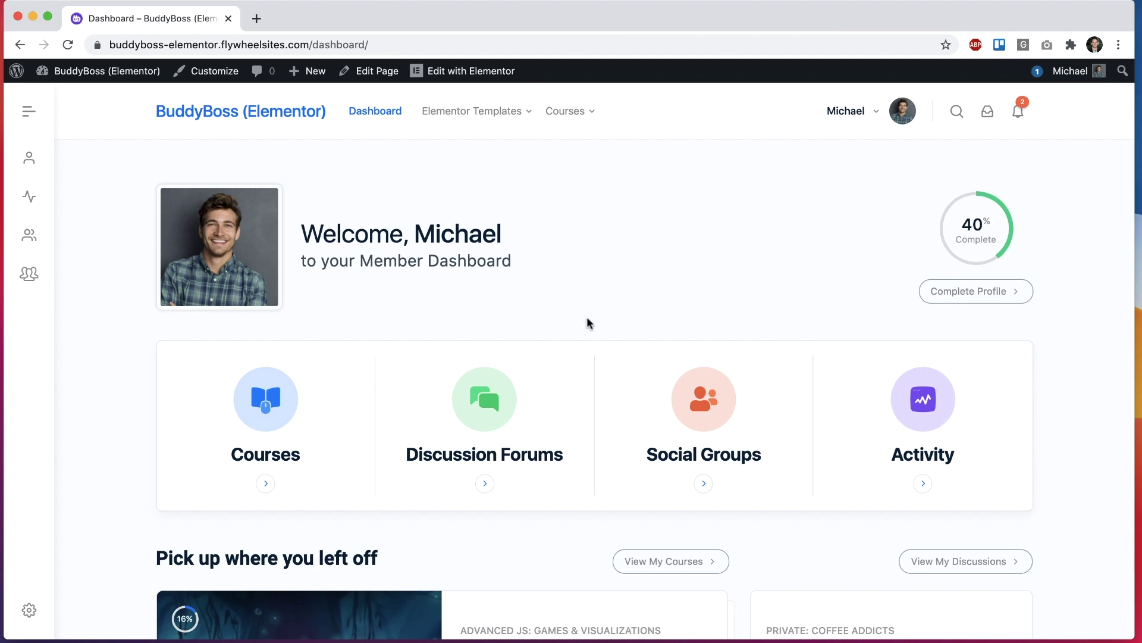
- Check the dashboard's mobile layout by narrowing the browser window to phone width, and restore the full width
scroll(612, 438, "down", 4)
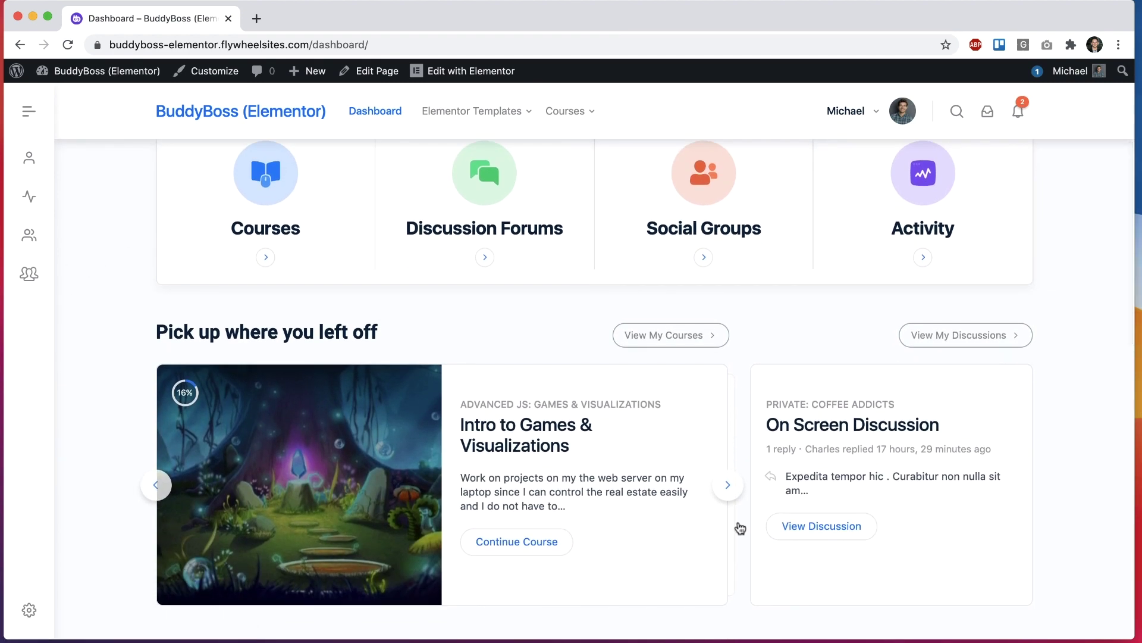
scroll(584, 444, "down", 13)
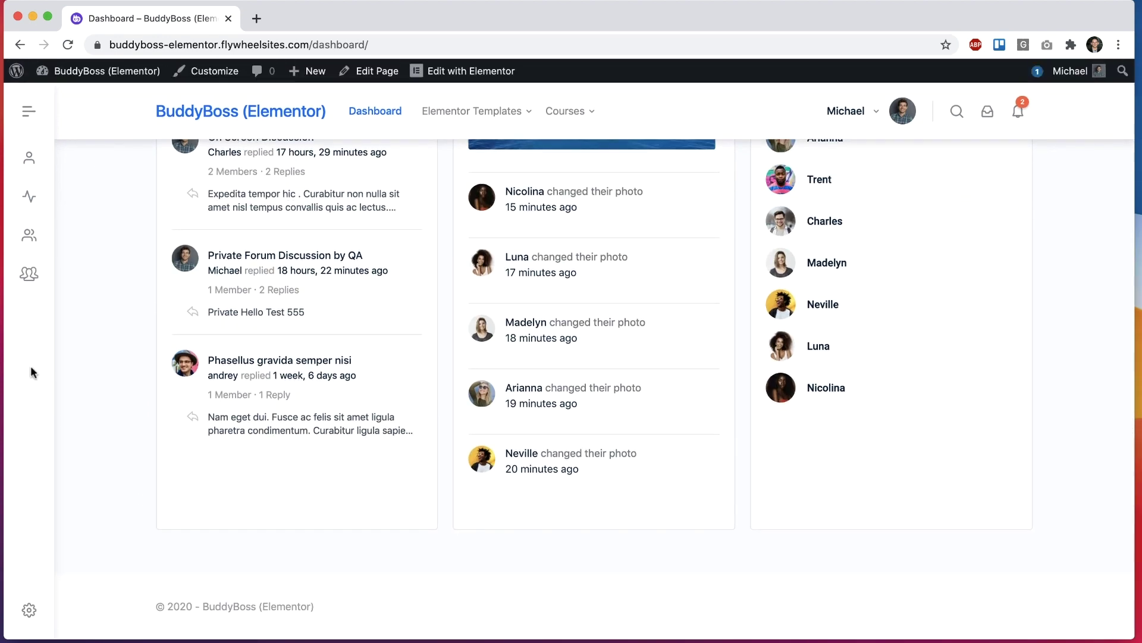
left_click_drag(5, 374, 764, 357)
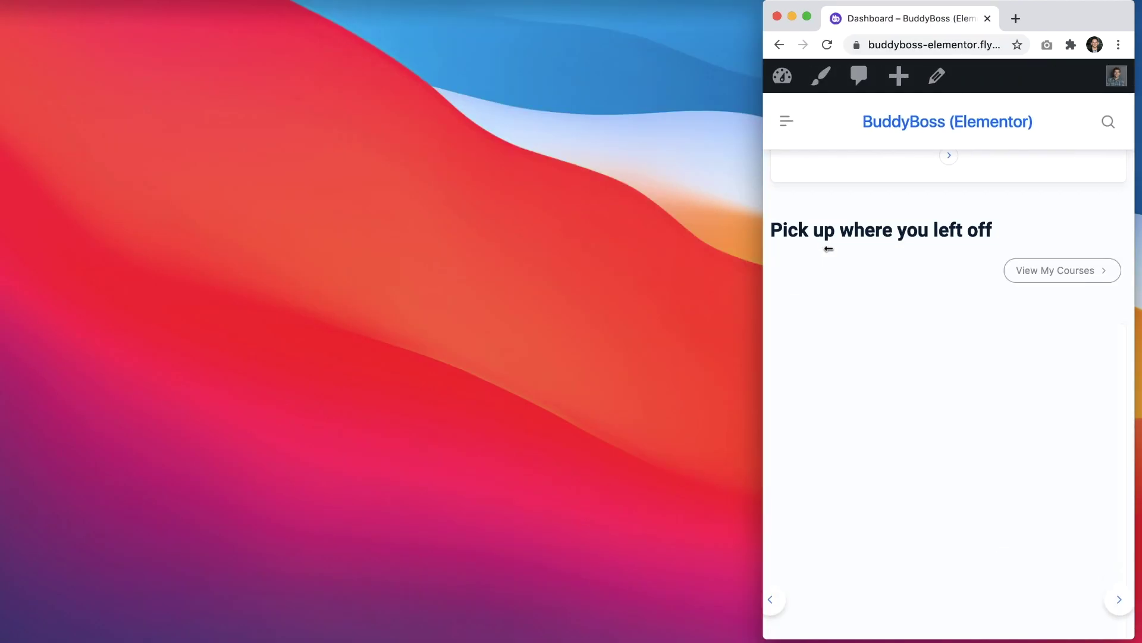
scroll(875, 302, "up", 10)
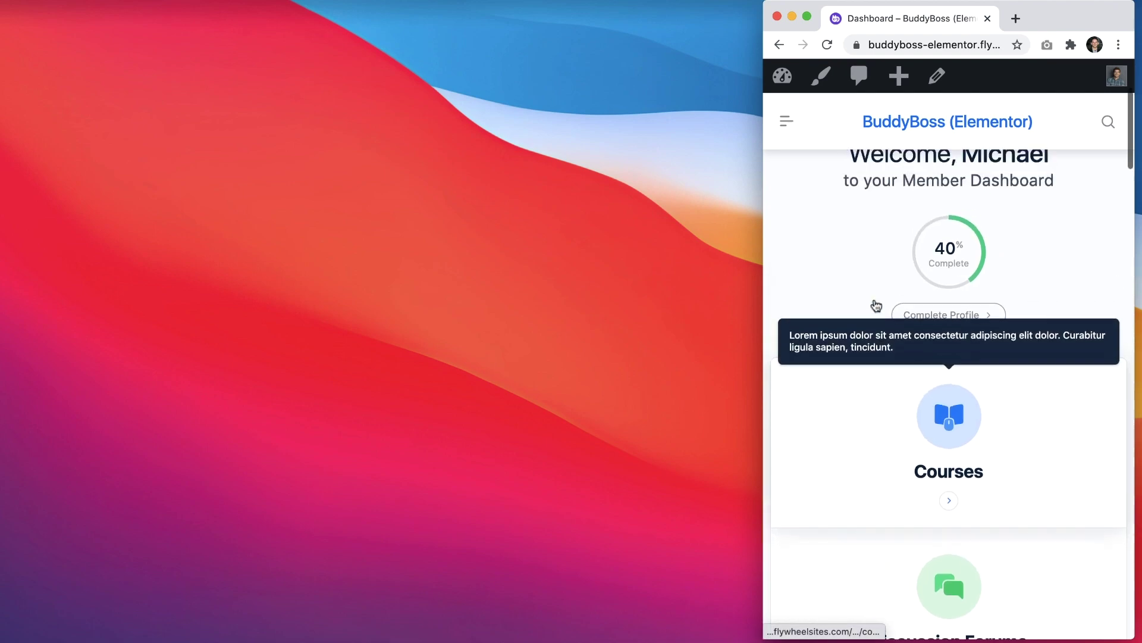
scroll(876, 305, "down", 20)
scroll(874, 302, "down", 2)
scroll(874, 299, "up", 20)
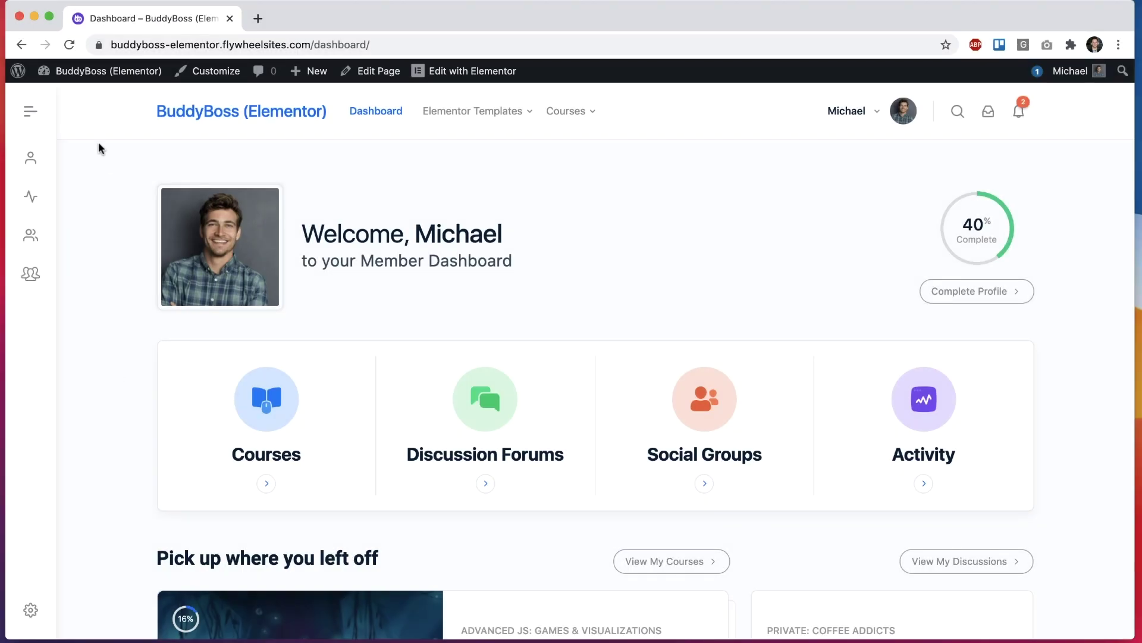
- Open the site's WordPress admin in a new browser tab and close the front-end dashboard tab
mouse_move(96, 71)
left_click(90, 99, "super")
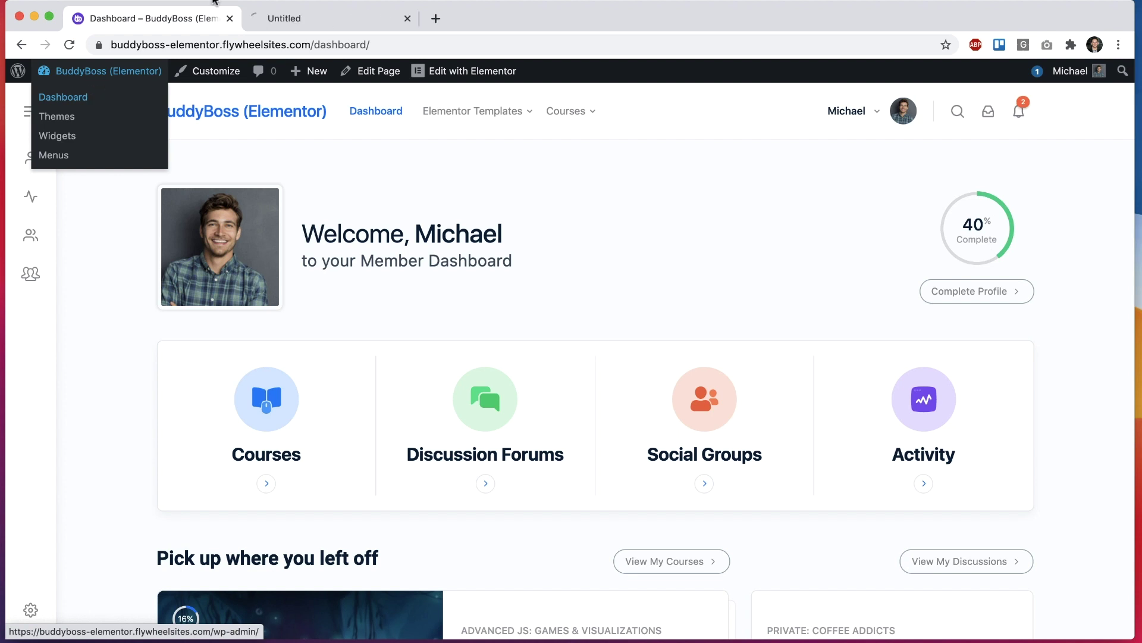
left_click(273, 18)
left_click(230, 17)
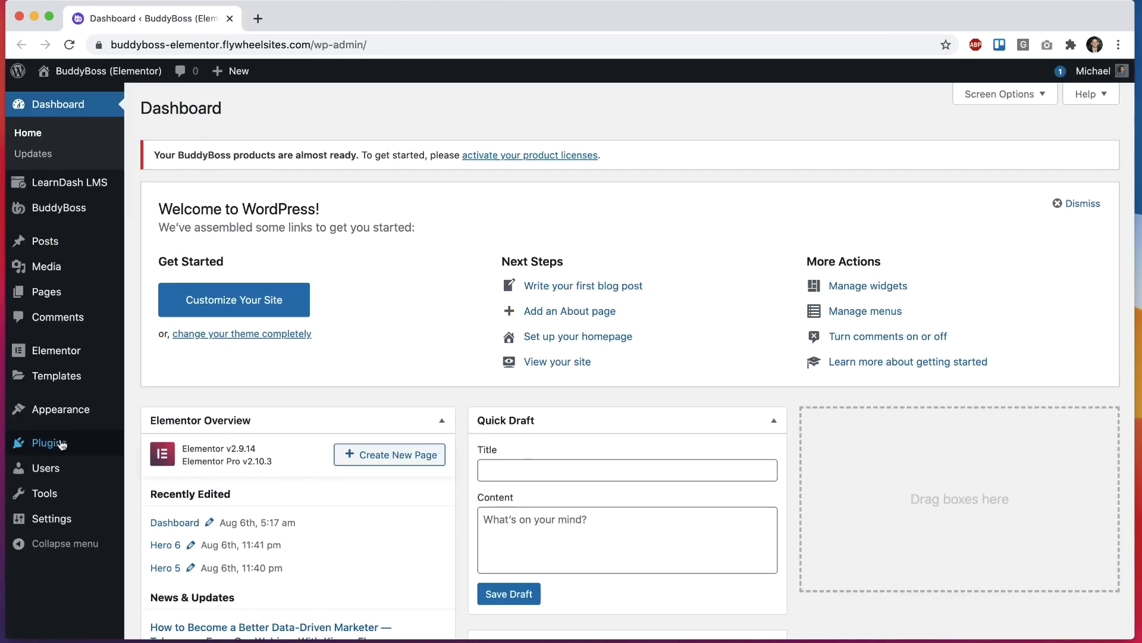
- Open the installed plugins list and examine the Elementor plugin's entry
left_click(61, 444)
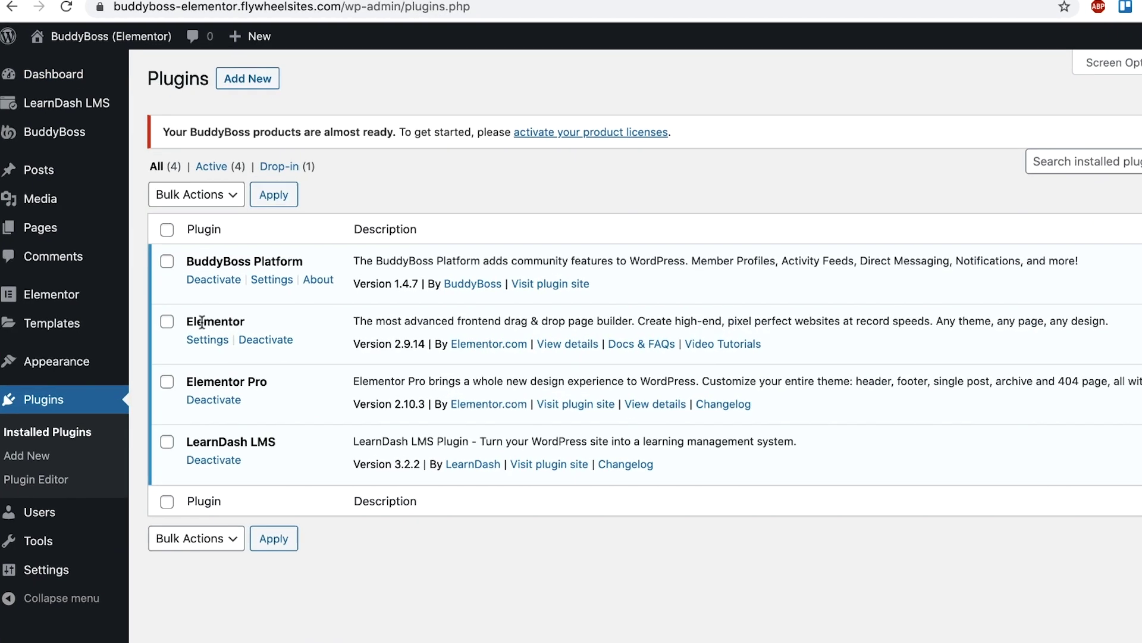
double_click(202, 322)
left_click(335, 304)
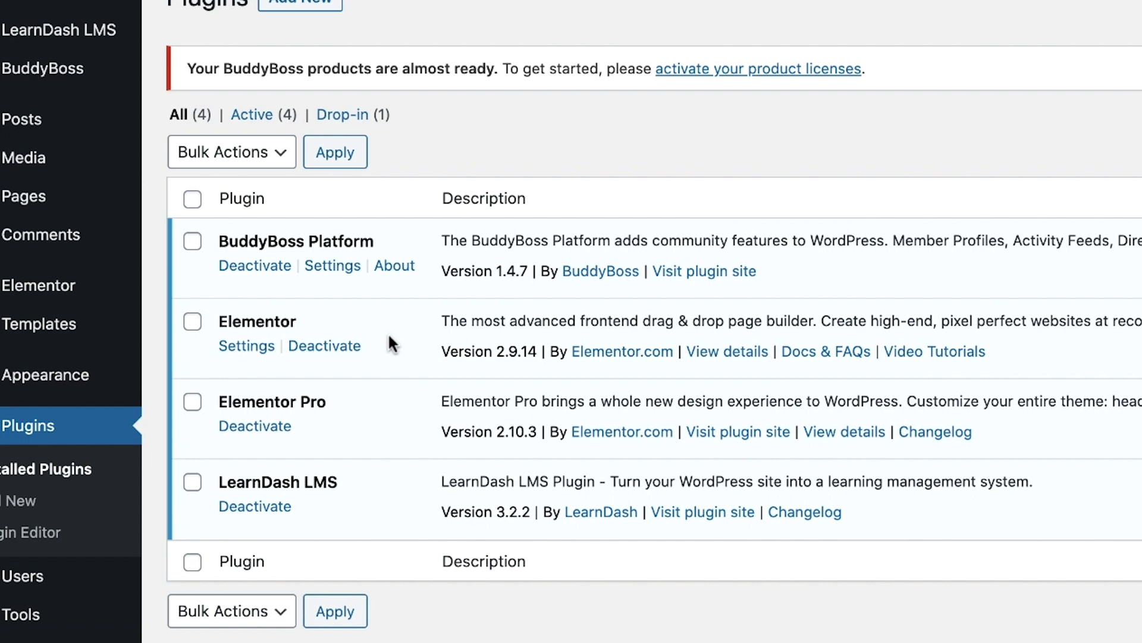
- Create and publish a page titled "Dashboard" in a new tab, and open it for editing with Elementor
mouse_move(55, 202)
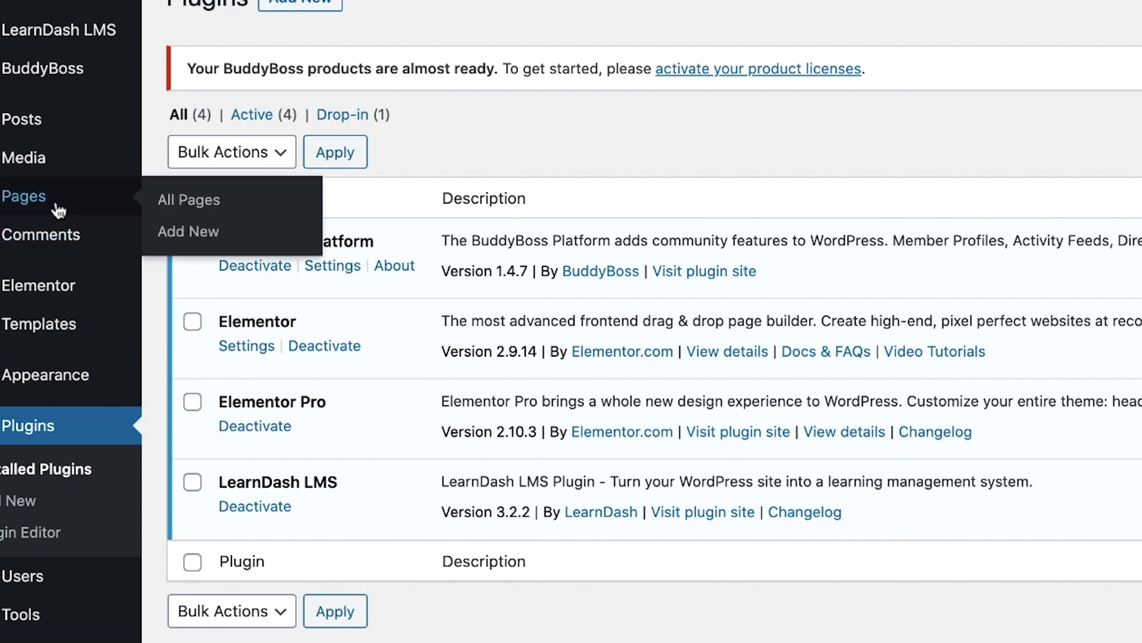
left_click(187, 243, "super")
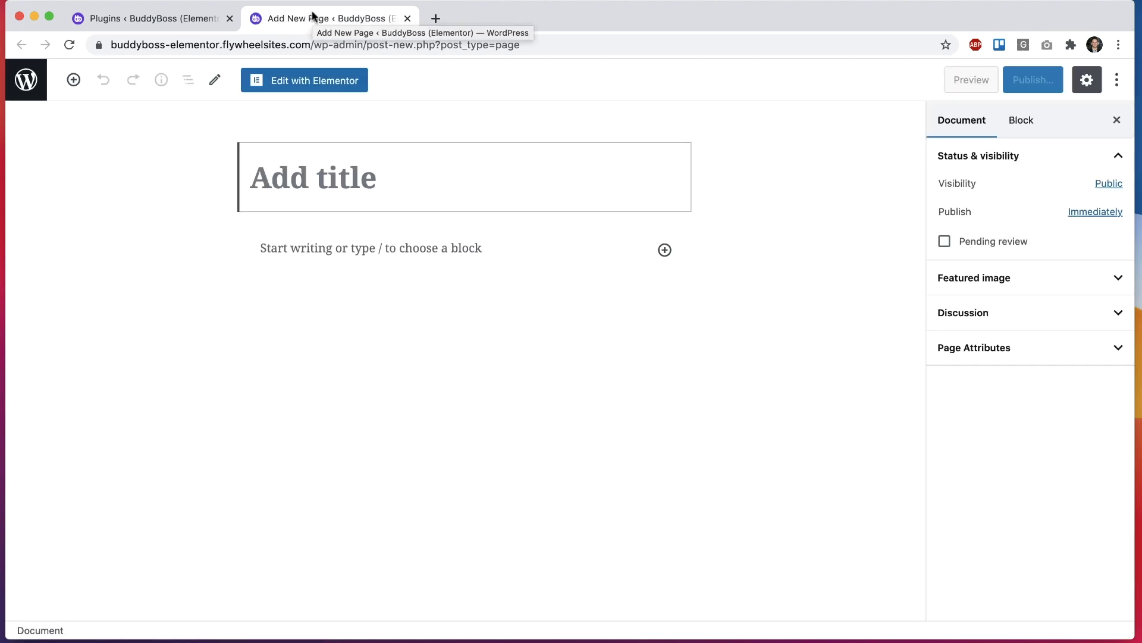
type("Das")
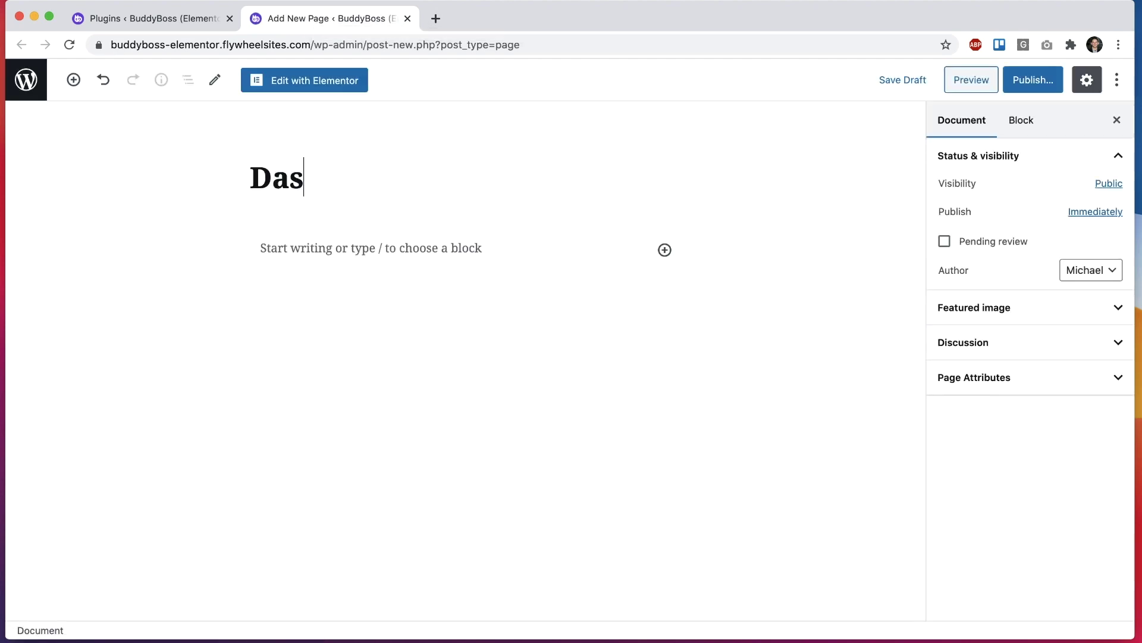
type("hboard")
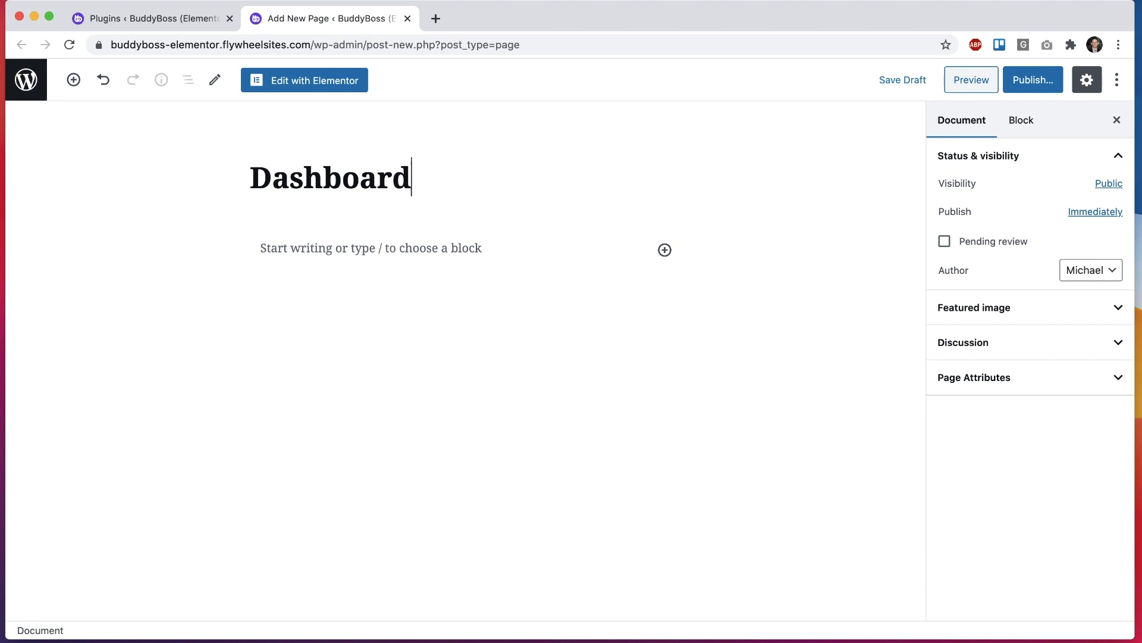
left_click(1030, 81)
left_click(1046, 82)
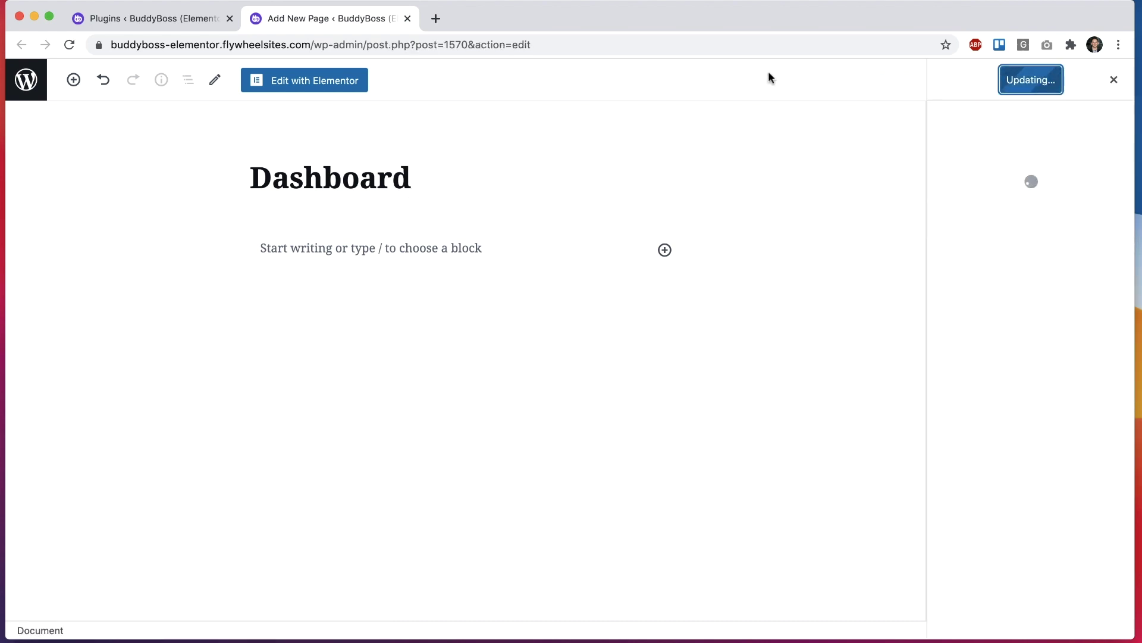
left_click(301, 87)
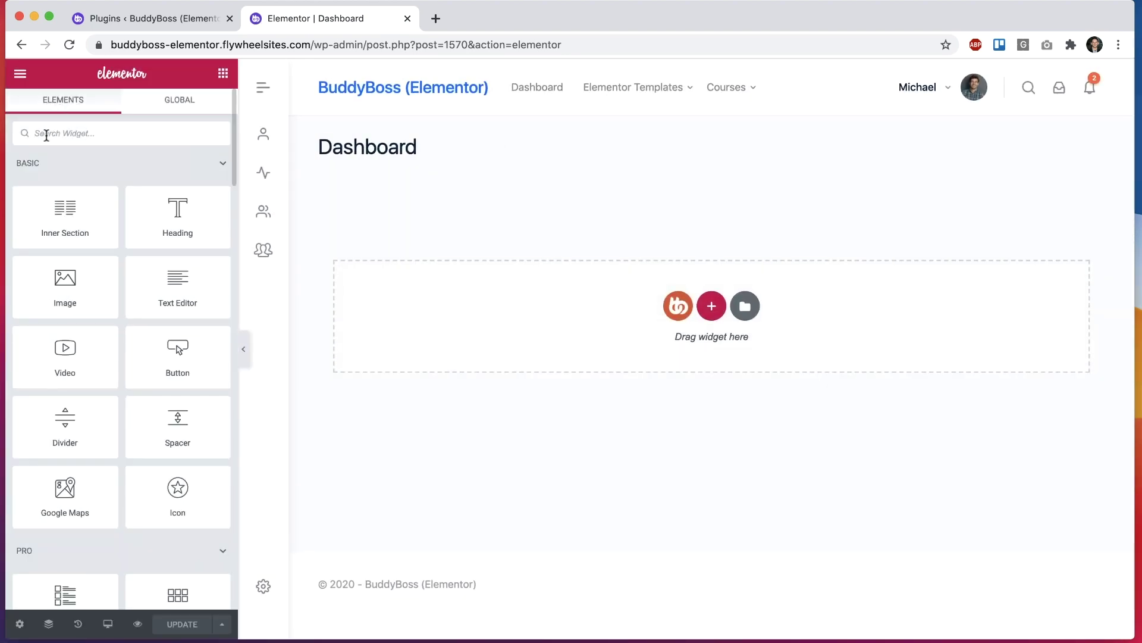
- Try out the Profile Completion widget from the BuddyBoss group on the page, and remove its section
scroll(52, 378, "down", 15)
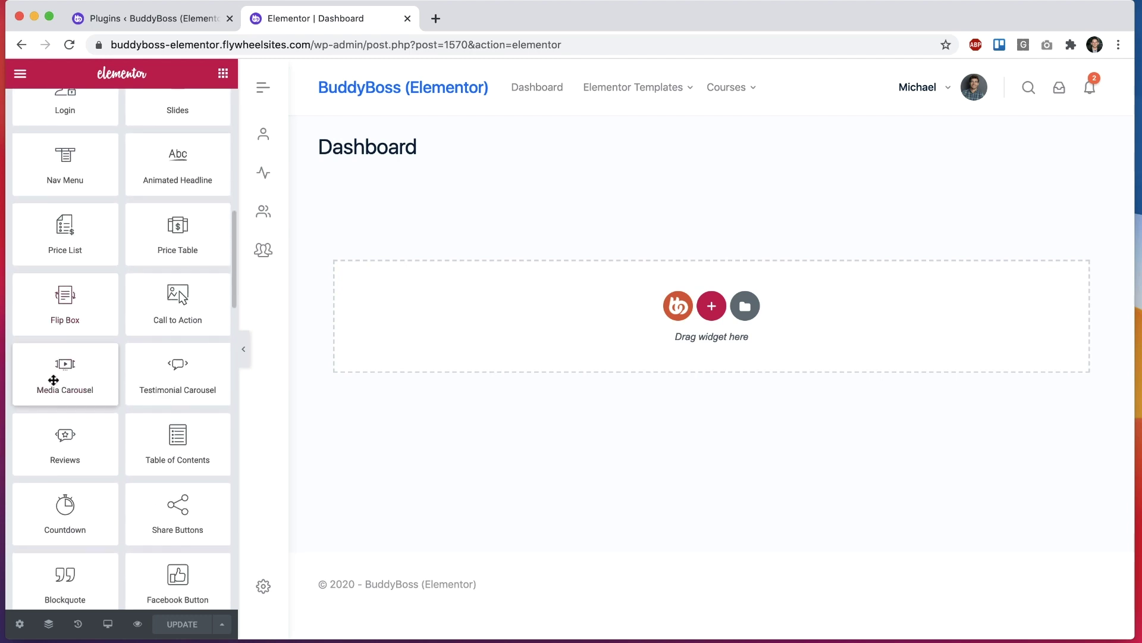
scroll(52, 378, "down", 15)
scroll(52, 379, "up", 5)
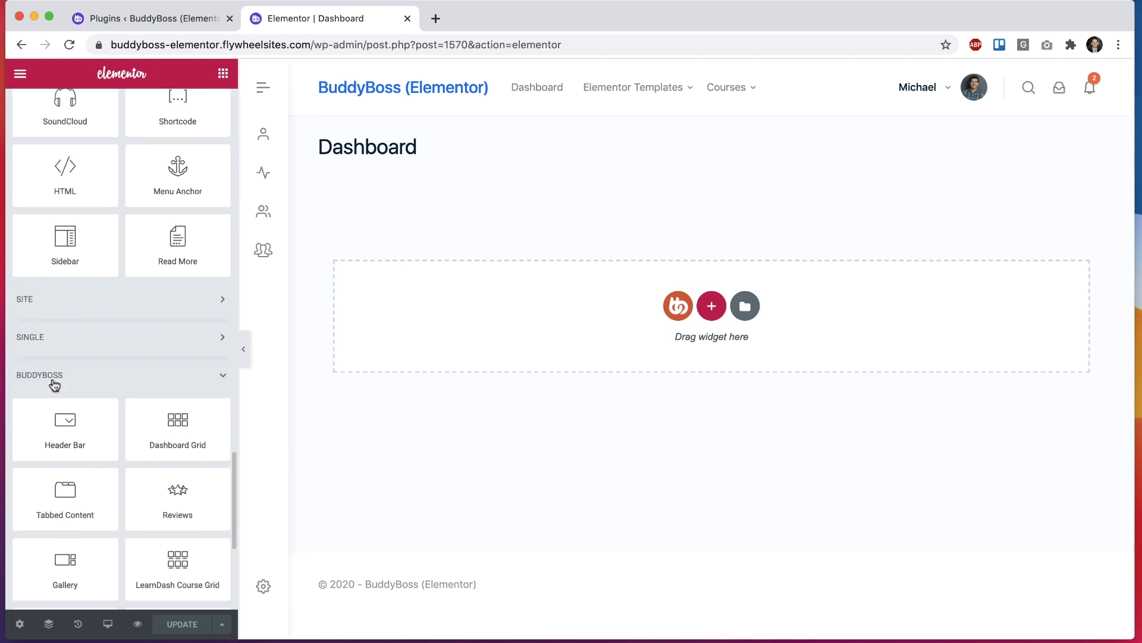
scroll(41, 357, "down", 3)
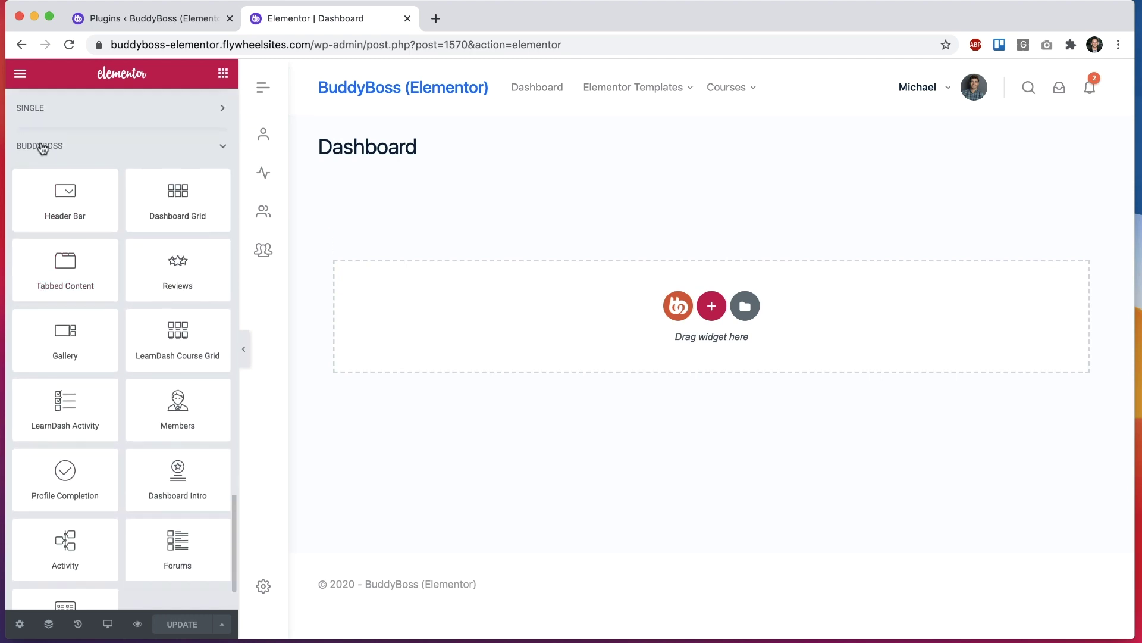
scroll(152, 390, "down", 2)
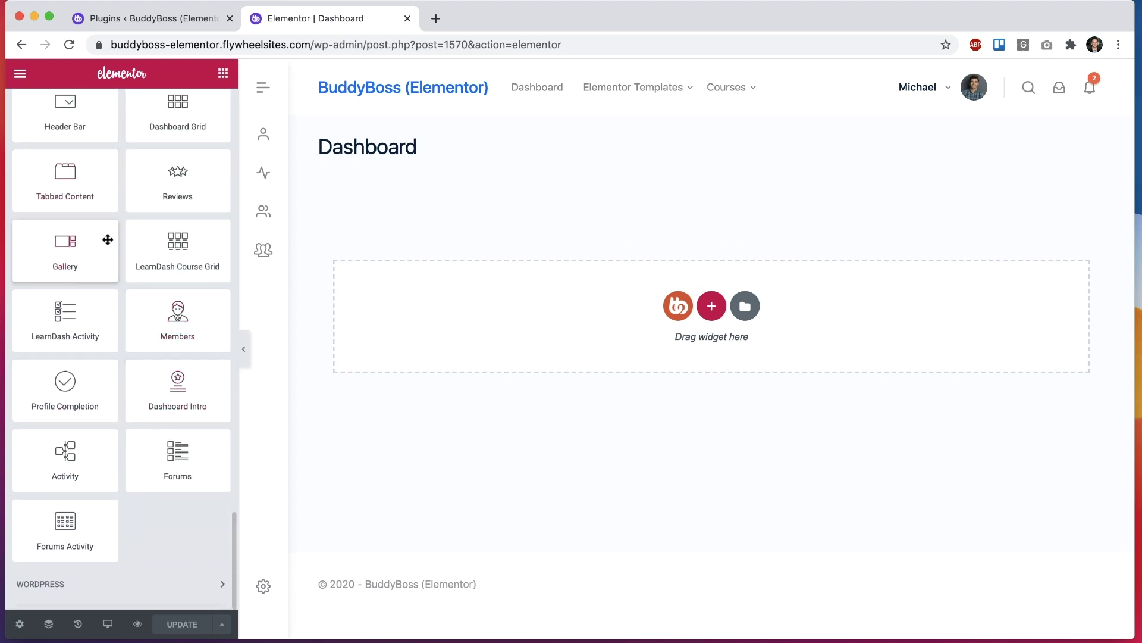
scroll(83, 373, "up", 1)
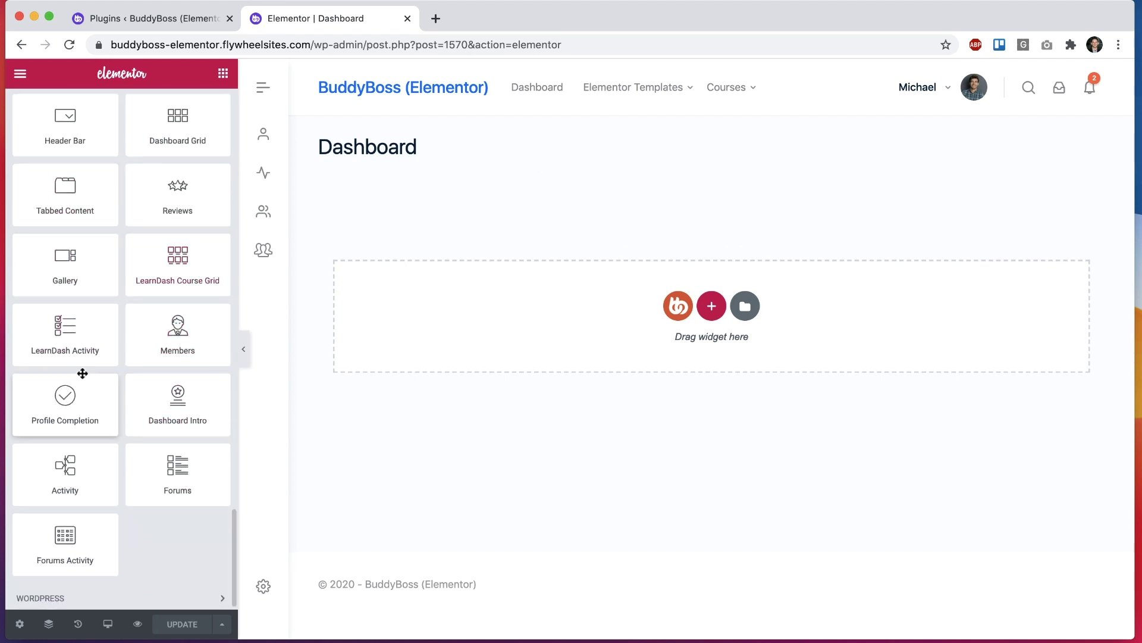
left_click_drag(55, 404, 937, 282)
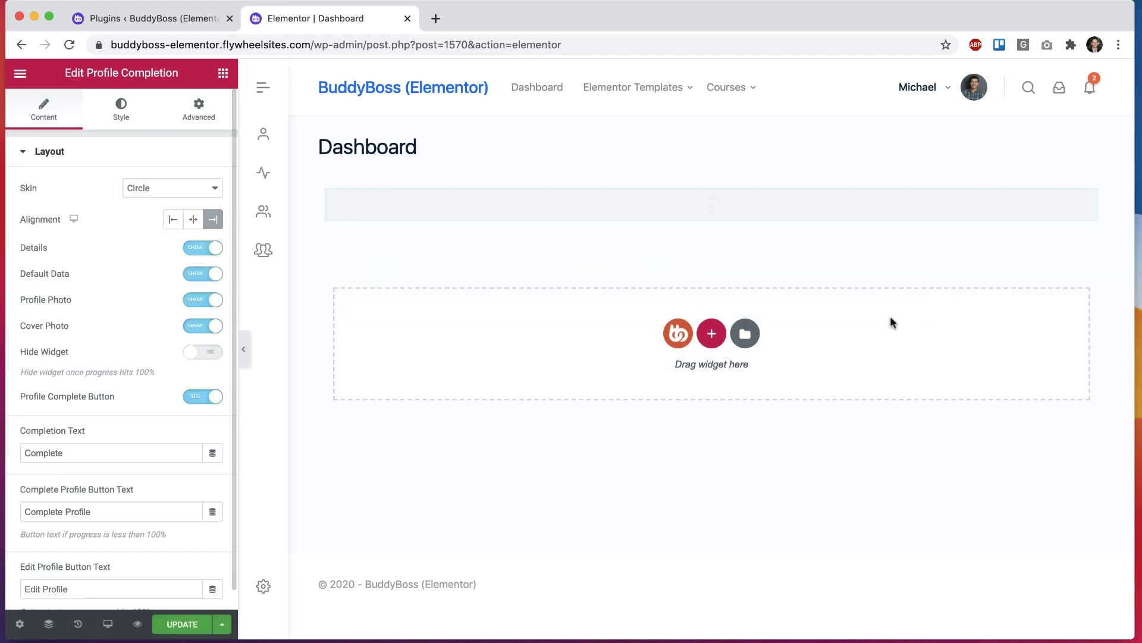
left_click(730, 173)
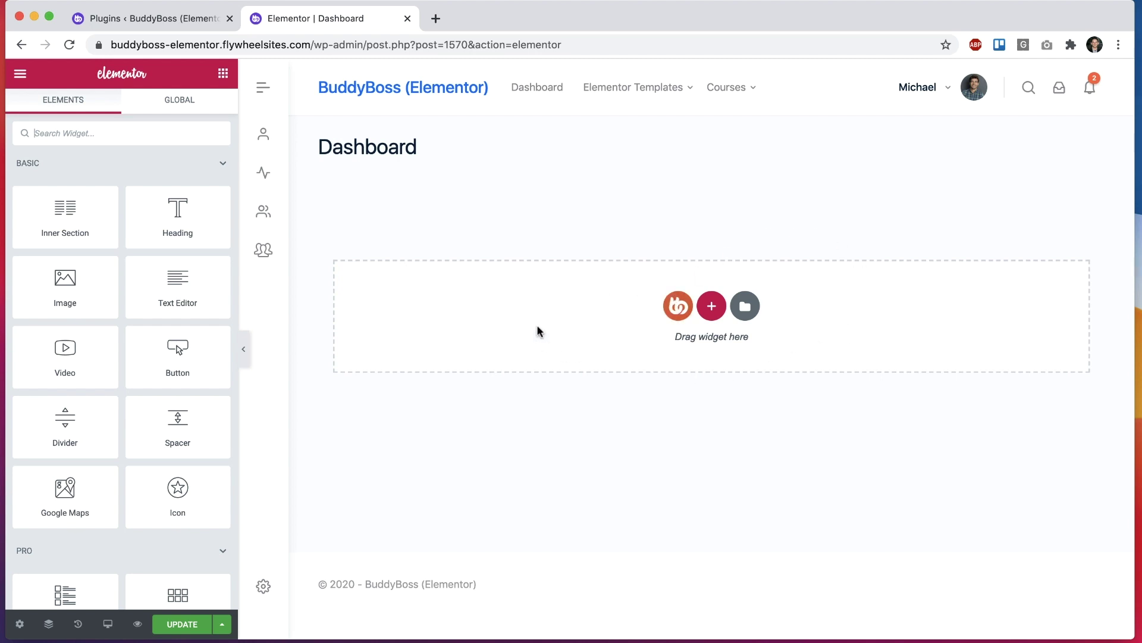
- Browse the BuddyBoss section templates and insert the "Dashboard page 01" page template into the page
left_click(677, 306)
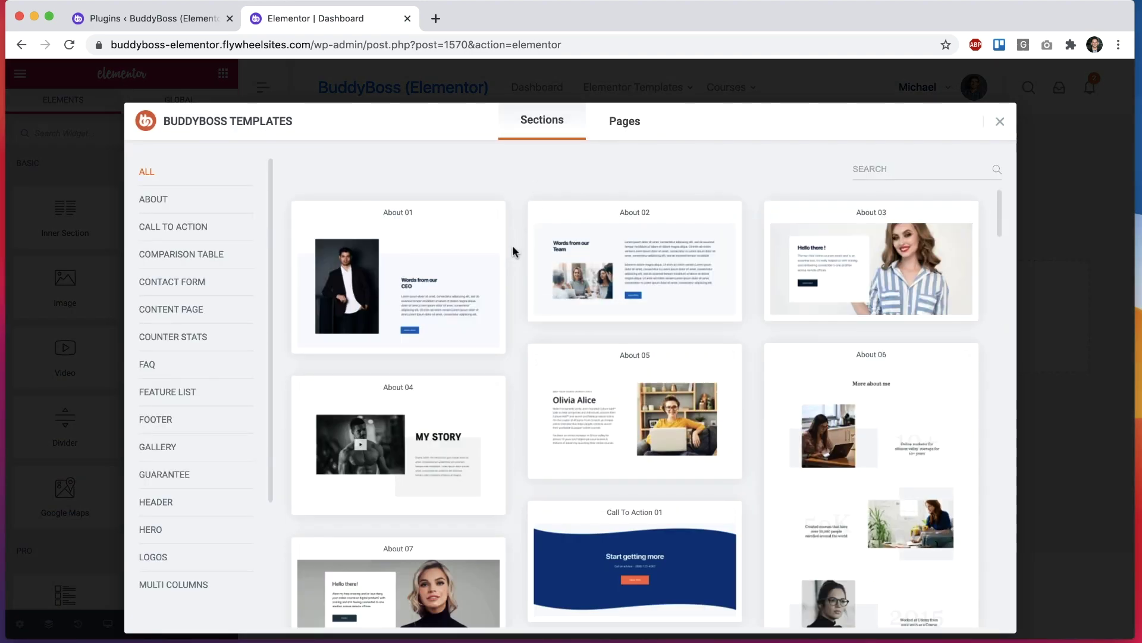
scroll(514, 262, "down", 20)
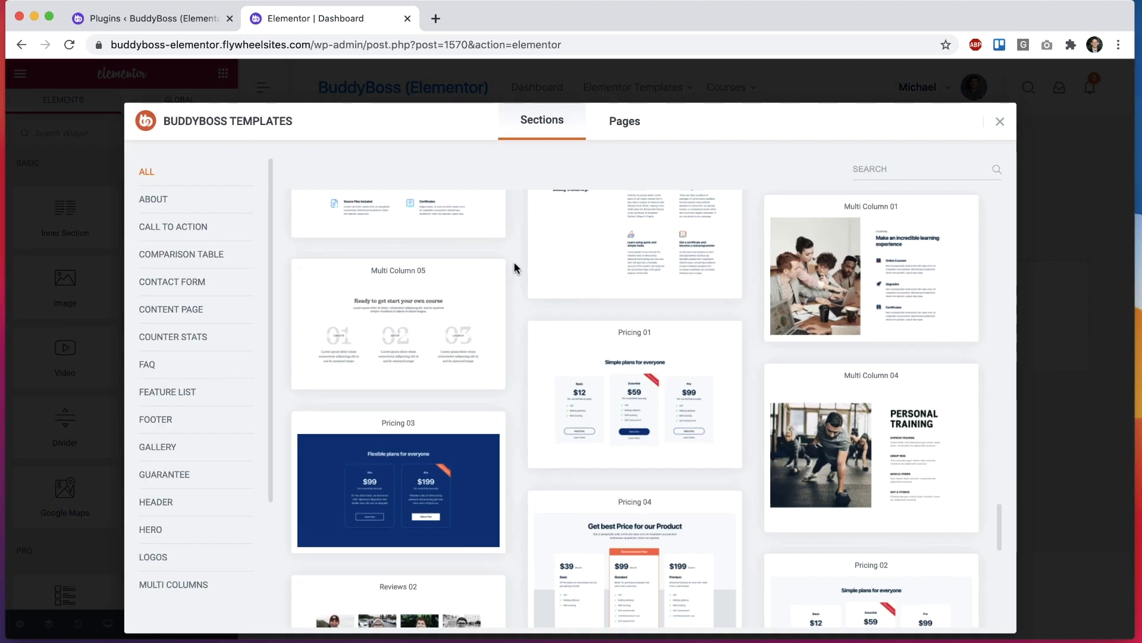
scroll(514, 262, "up", 20)
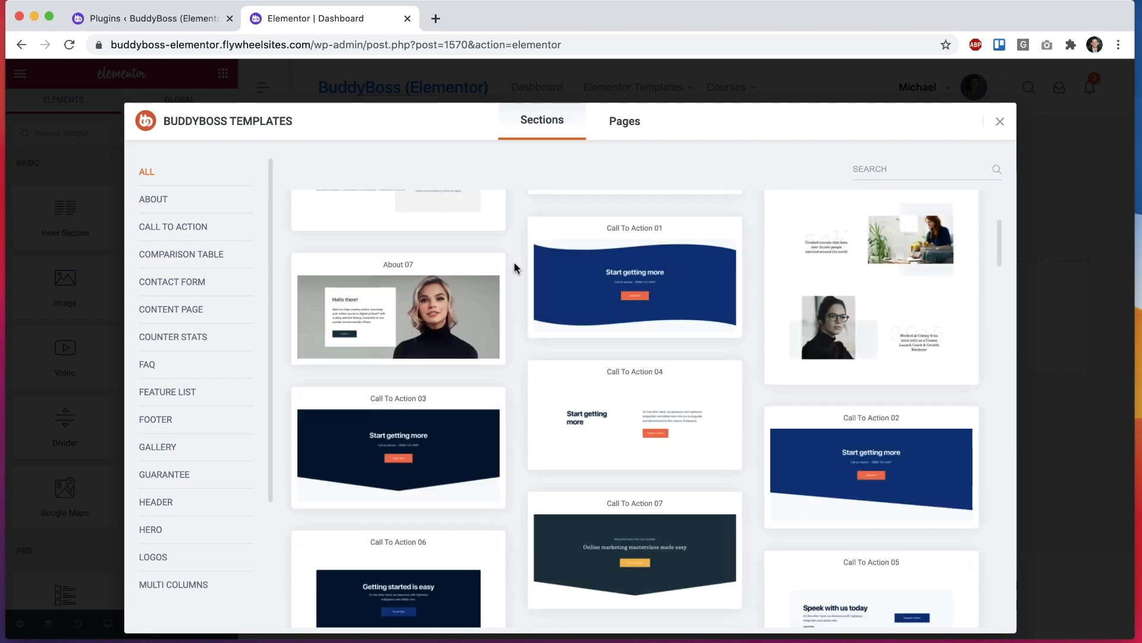
scroll(514, 262, "up", 5)
left_click(629, 135)
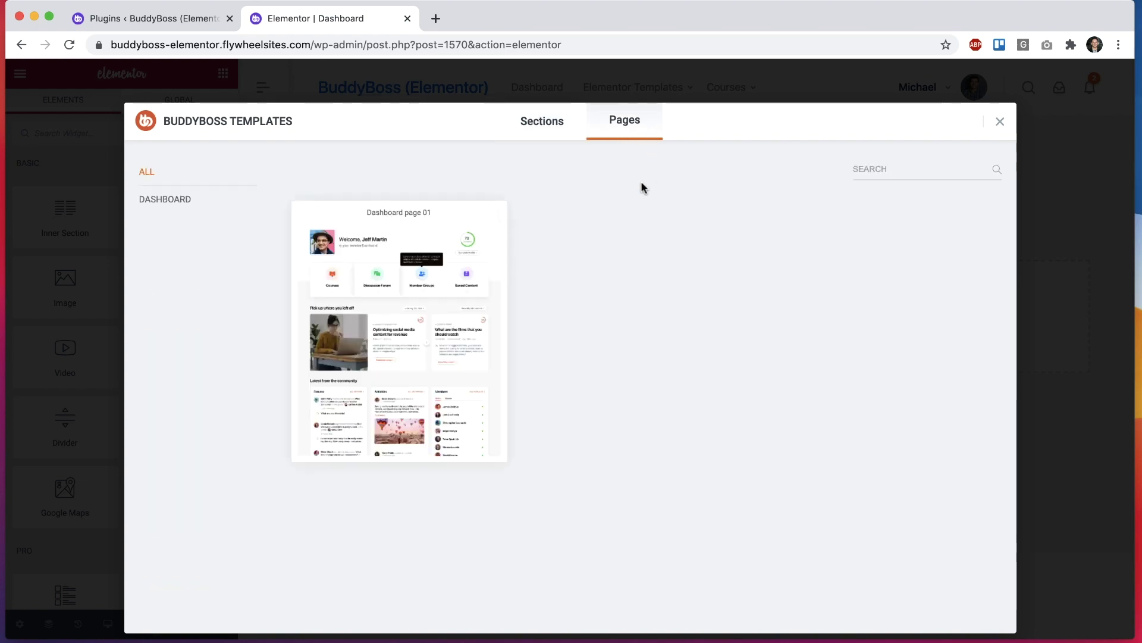
mouse_move(395, 454)
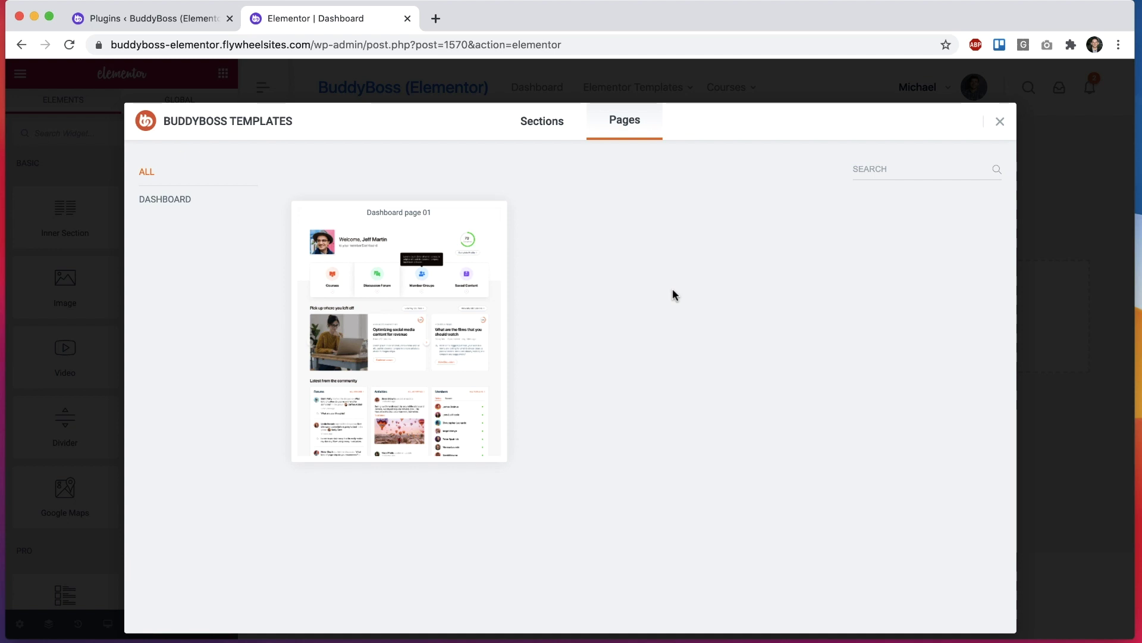
mouse_move(455, 371)
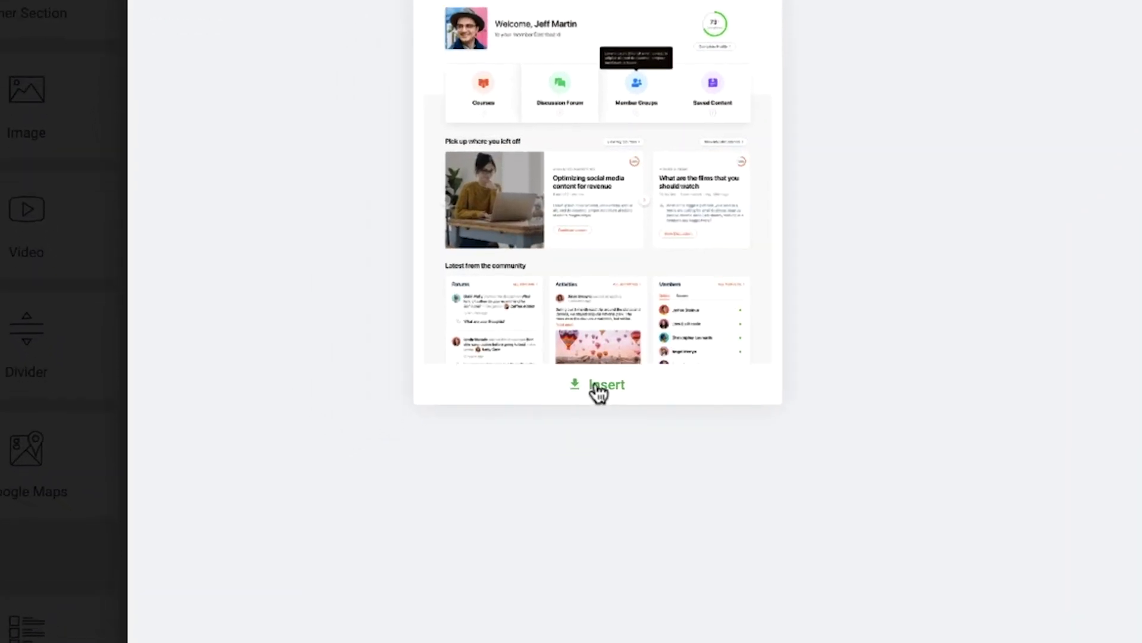
left_click(597, 387)
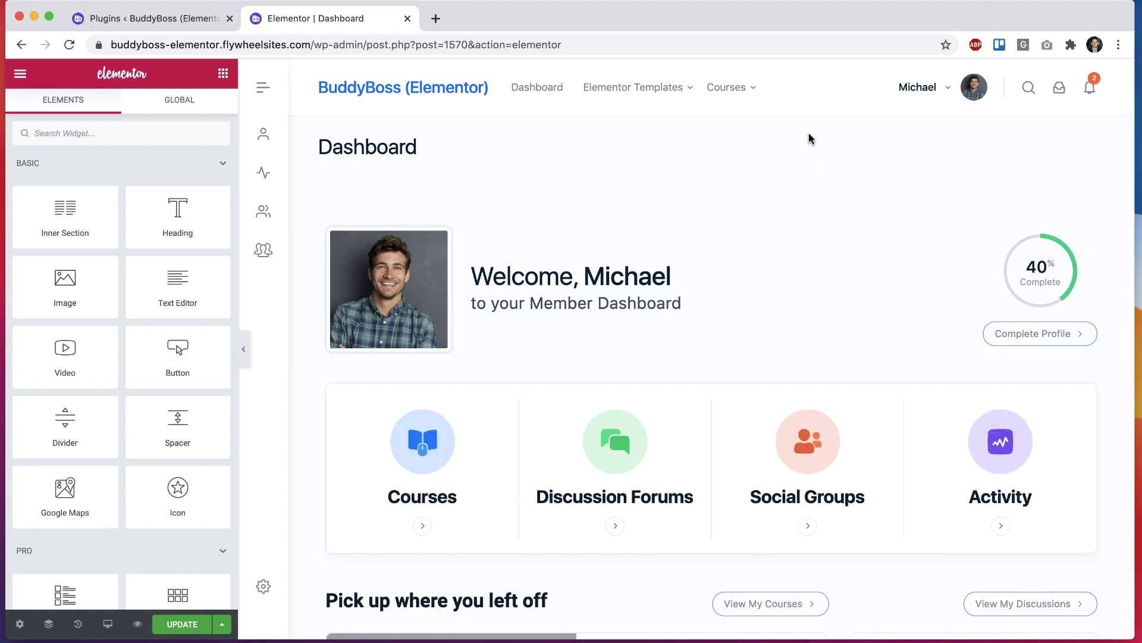
- Look through all sections of the inserted dashboard template and save the page
scroll(571, 244, "down", 1)
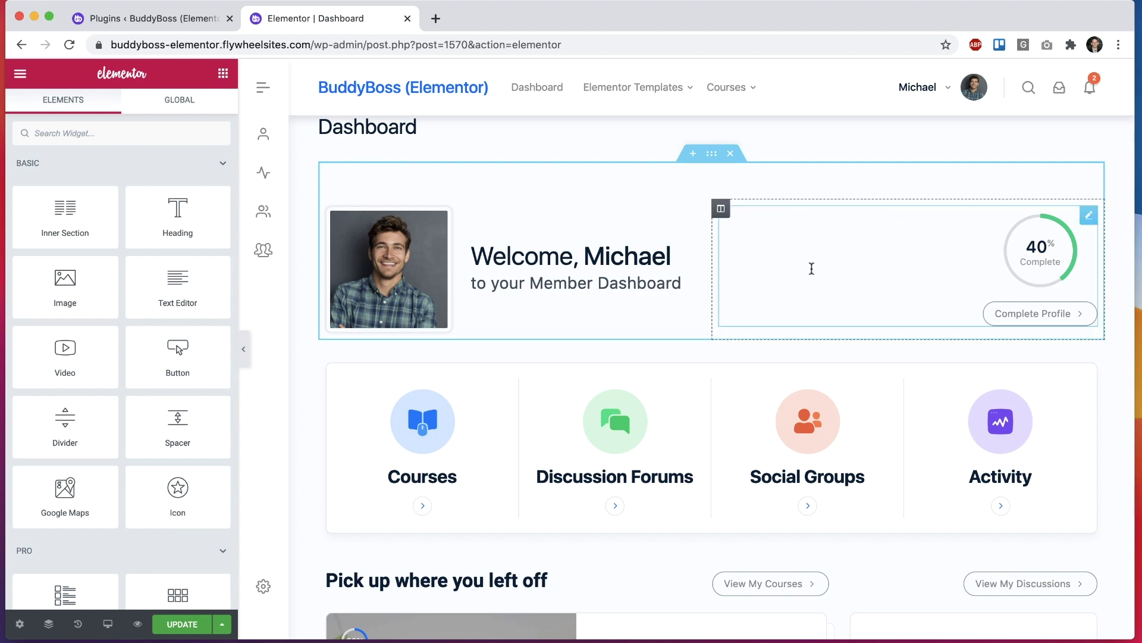
scroll(774, 357, "down", 5)
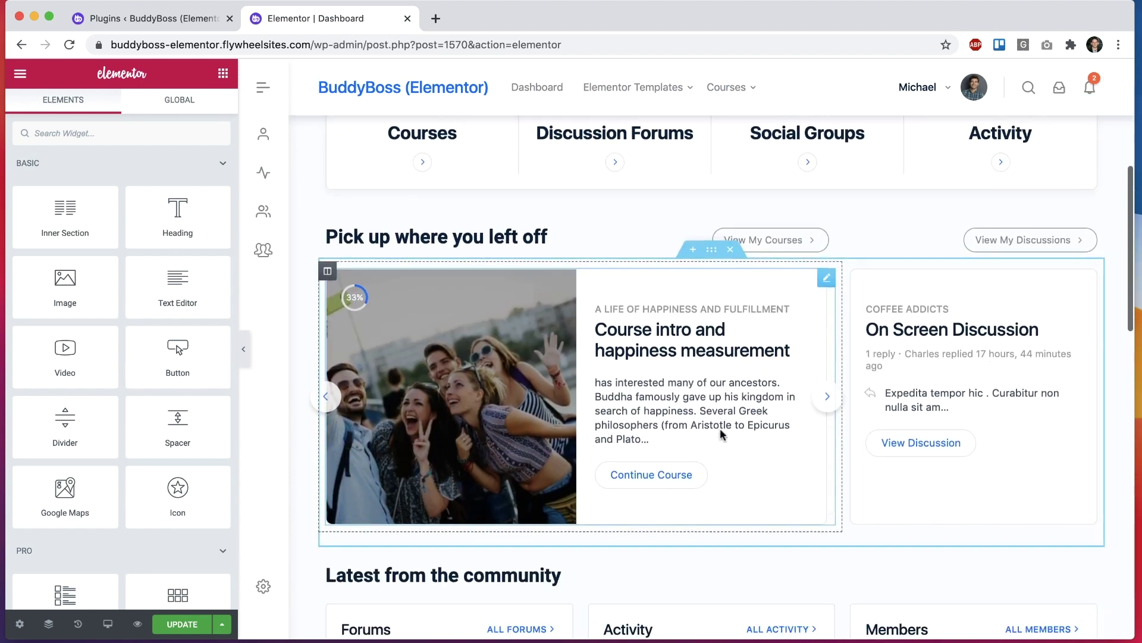
scroll(720, 429, "down", 2)
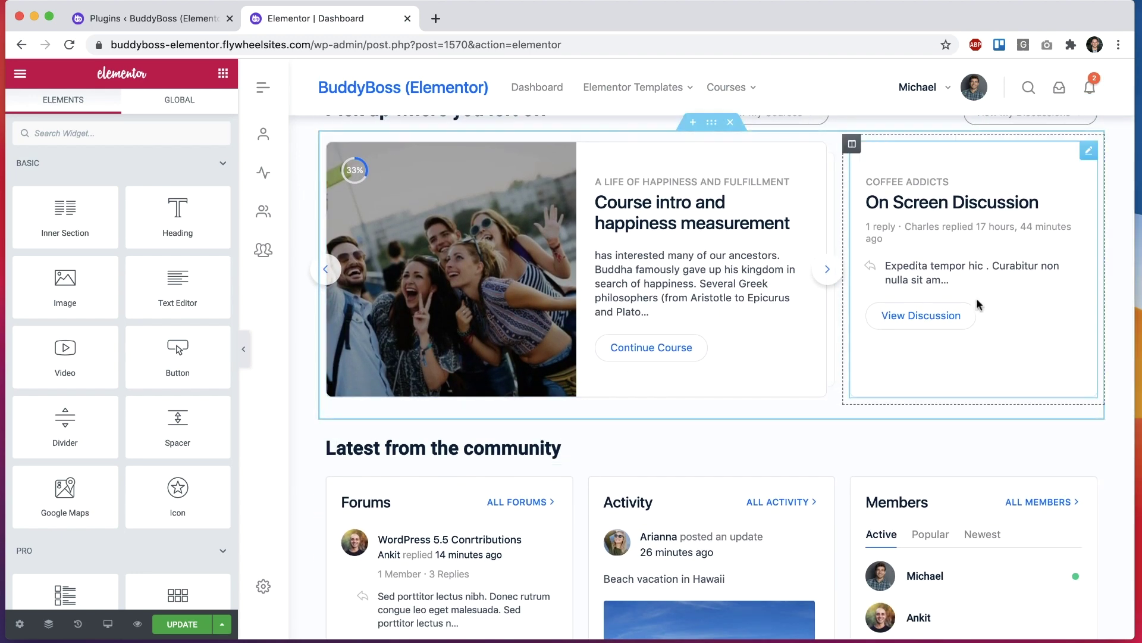
scroll(934, 512, "down", 12)
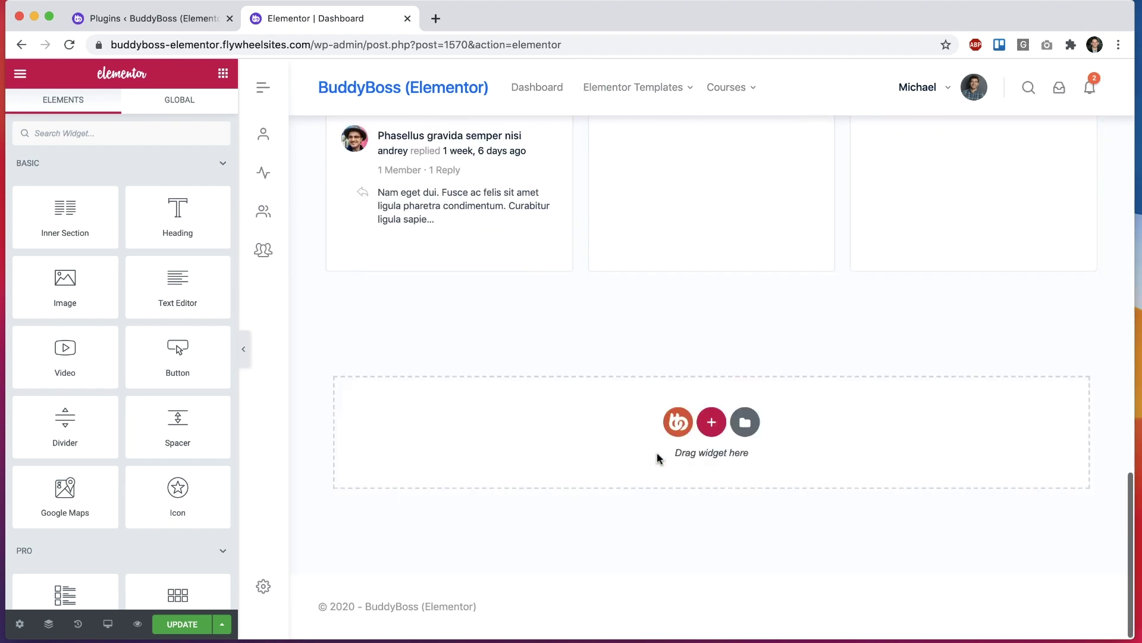
scroll(658, 459, "up", 15)
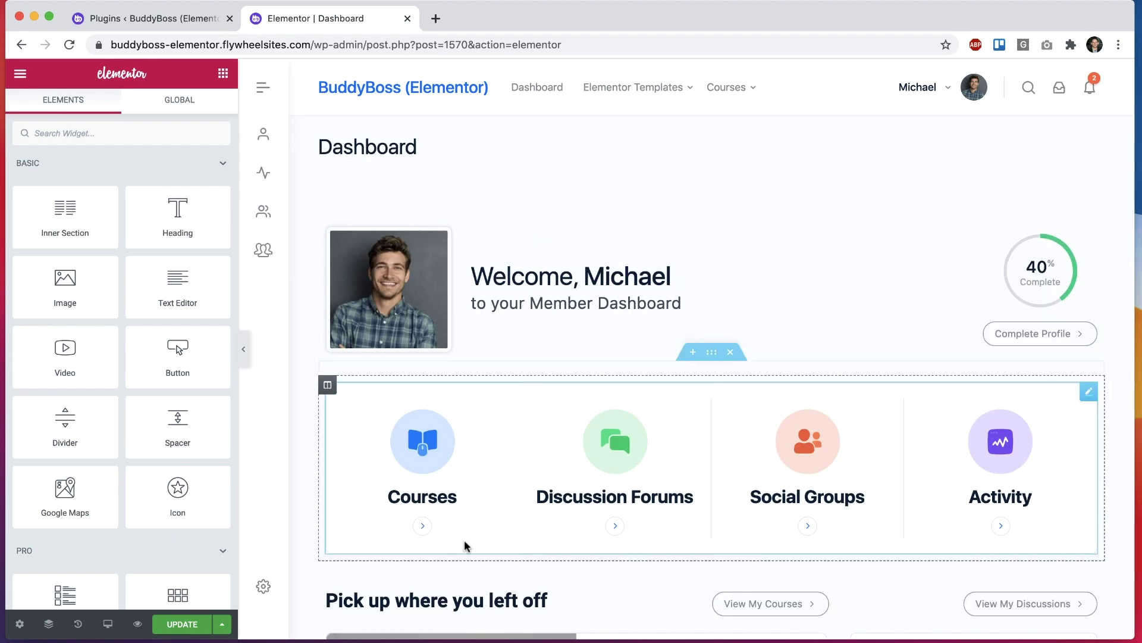
key("super+s")
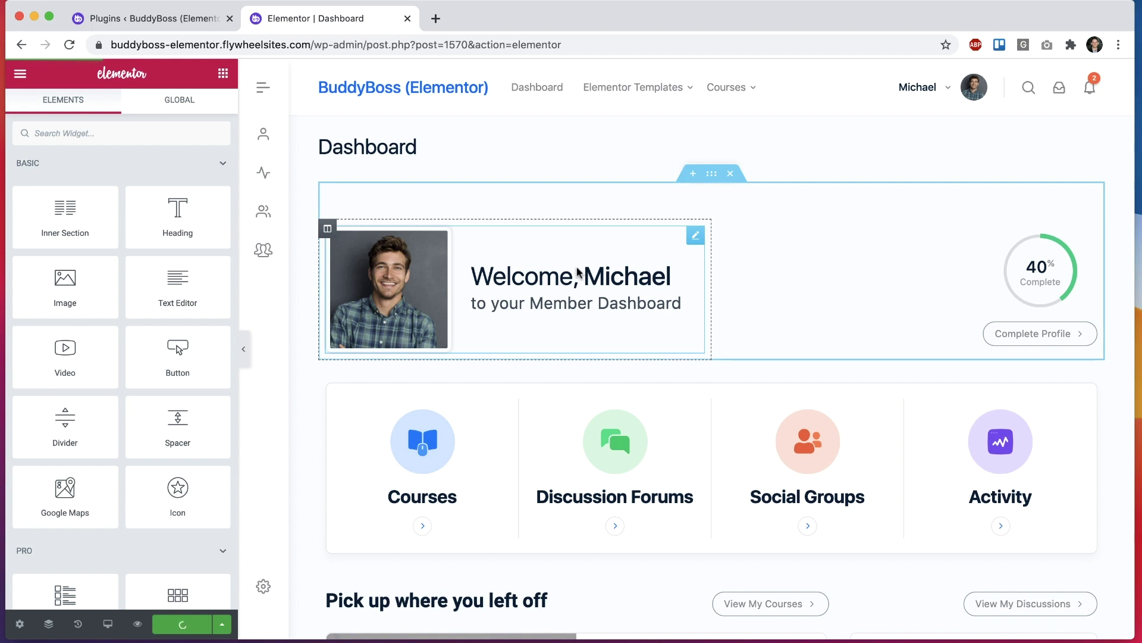
- Open buddyboss-elementor.flywheelsites.com/dashboard-2/ in a new browser tab and examine the whole front-end dashboard page
left_click(436, 19)
type("https://buddyboss-elementor.flywheelsites.com/dashboard-2/")
key("Return")
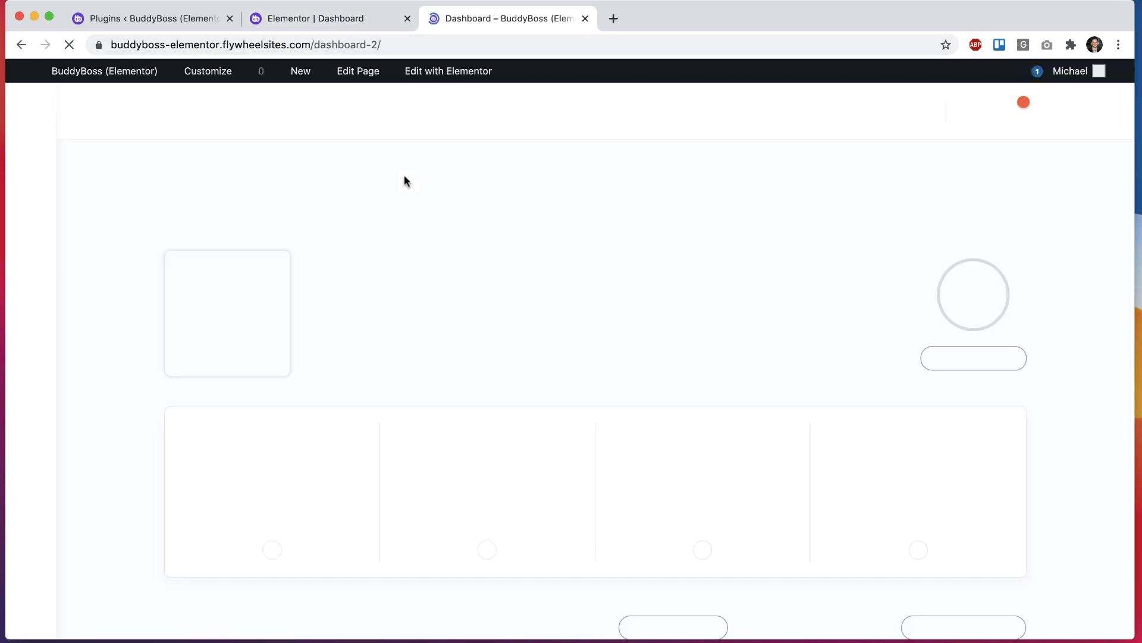
scroll(673, 281, "down", 15)
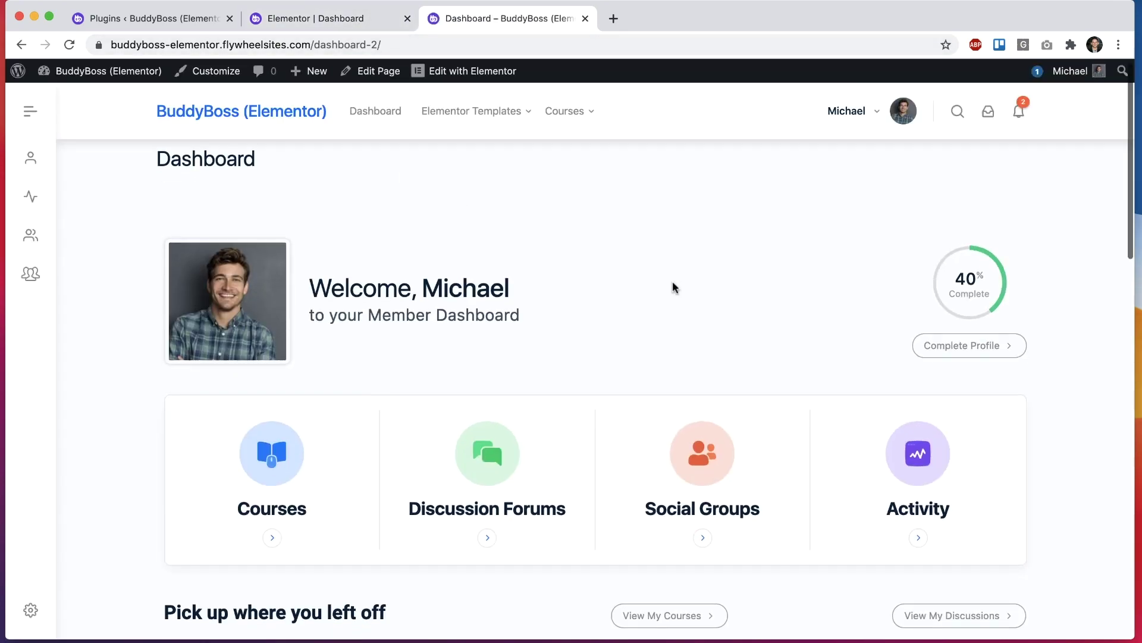
scroll(673, 281, "up", 15)
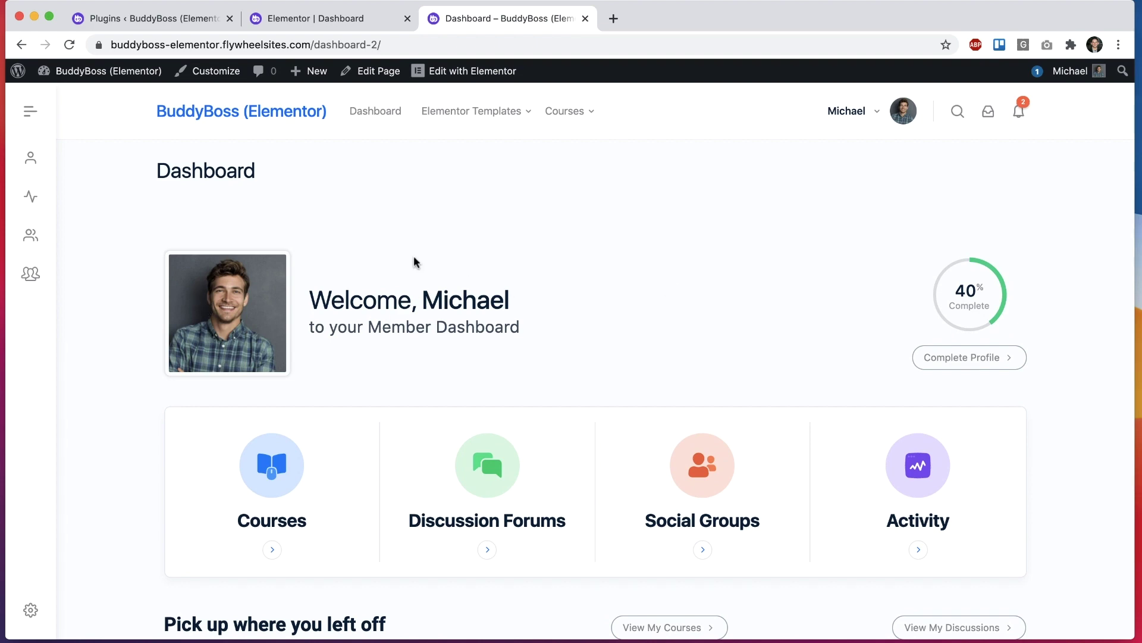
scroll(415, 262, "down", 10)
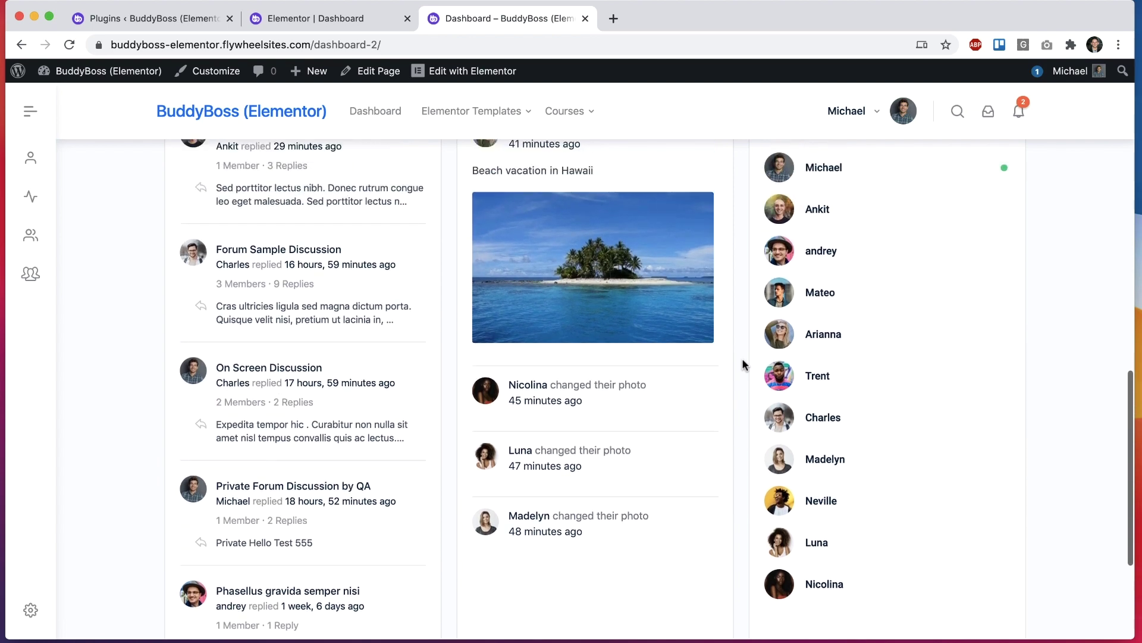
- Switch to another member's account and examine that member's dashboard, including the profile completion details
scroll(742, 358, "up", 1)
left_click(814, 253)
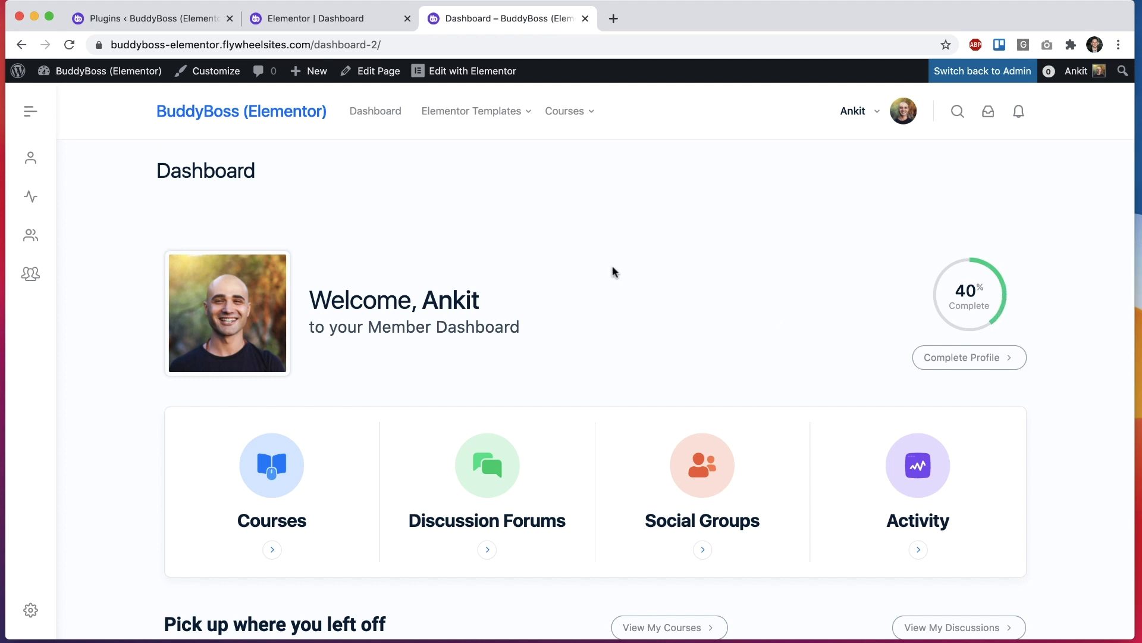
mouse_move(972, 292)
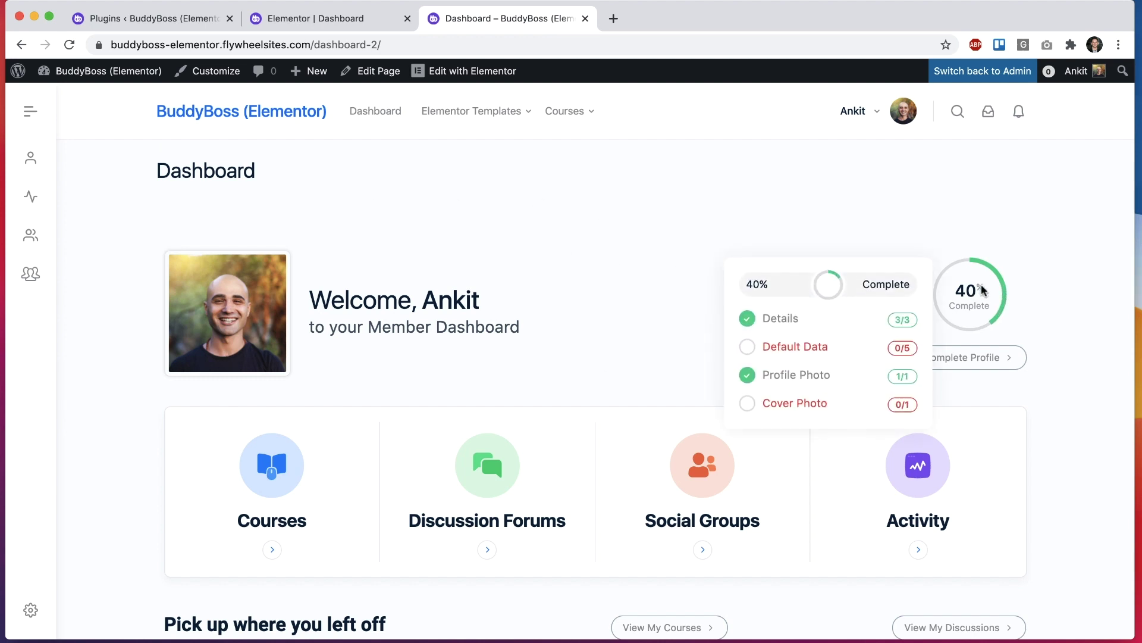
scroll(615, 324, "down", 5)
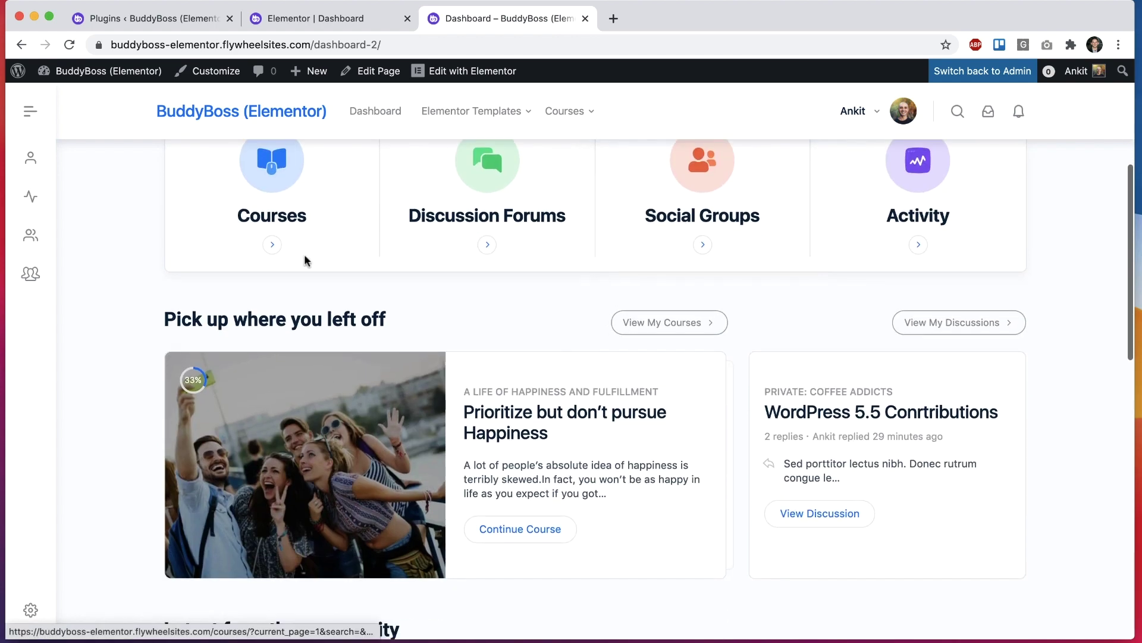
scroll(667, 368, "up", 5)
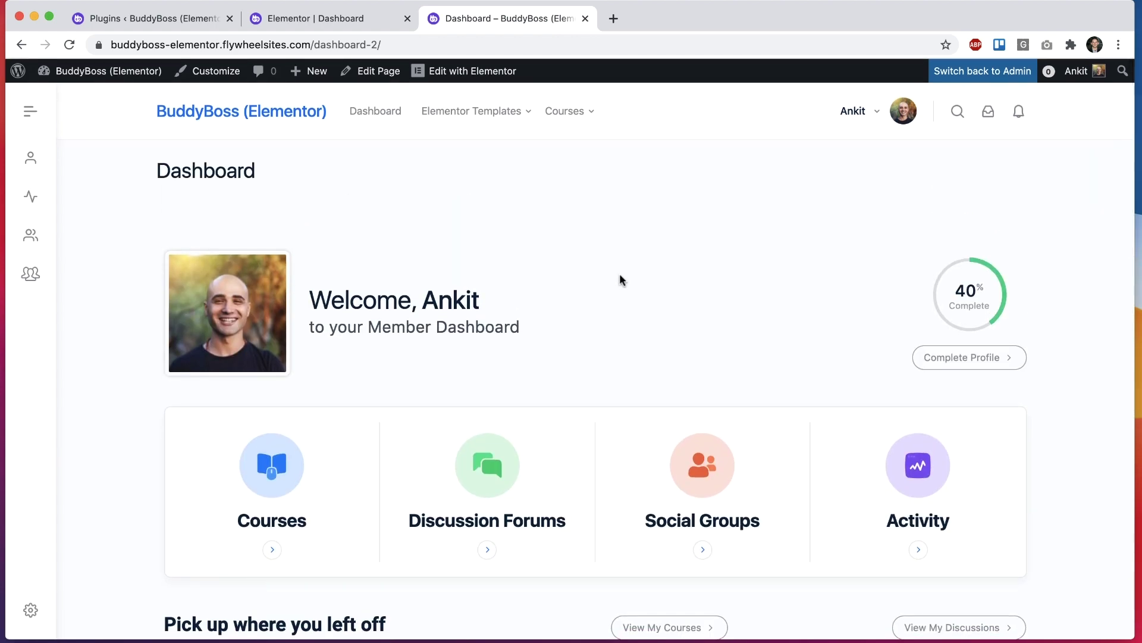
- Switch back to the admin account, reopen buddyboss-elementor.flywheelsites.com/dashboard-2/ and look over the dashboard
left_click(954, 76)
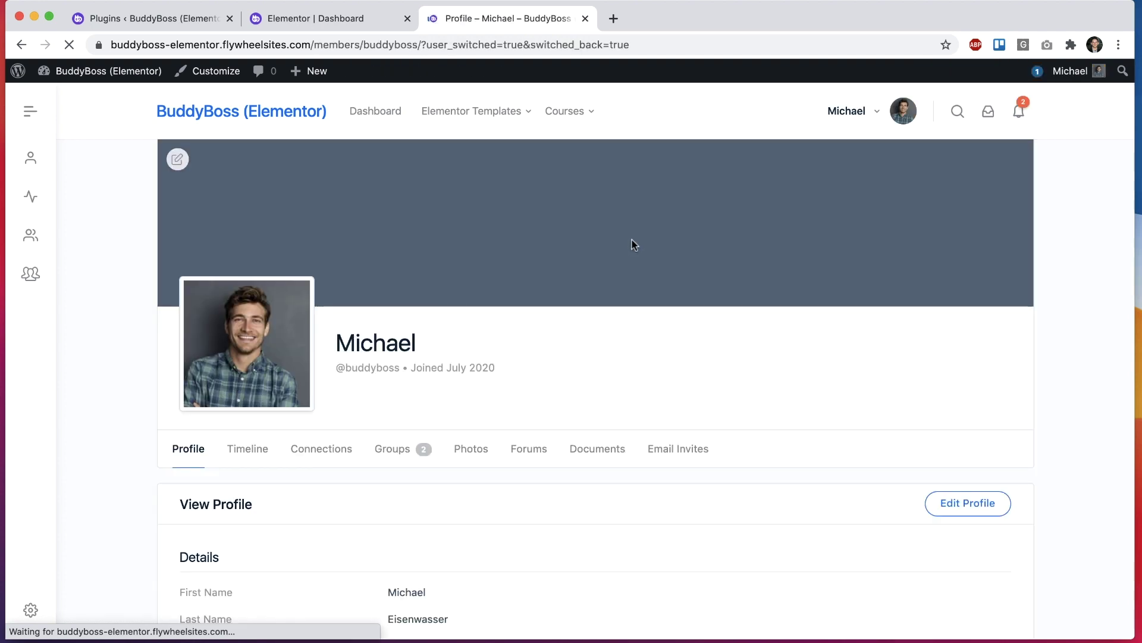
left_click(401, 43)
type("https://buddyboss-elementor.flywheelsites.com/dashboard-2/")
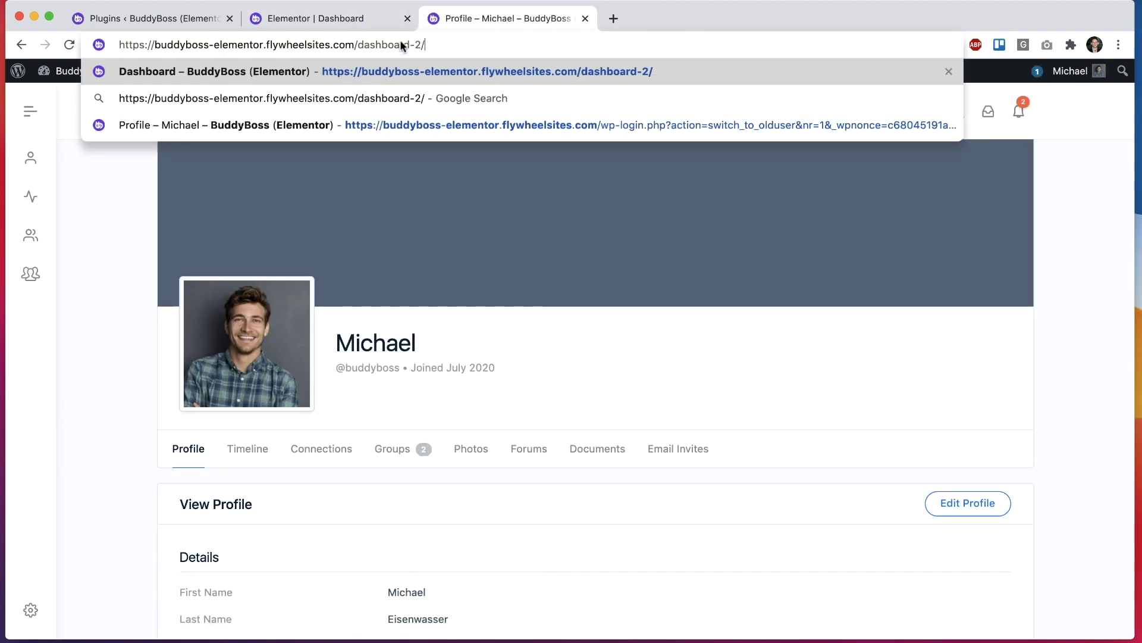
key("Return")
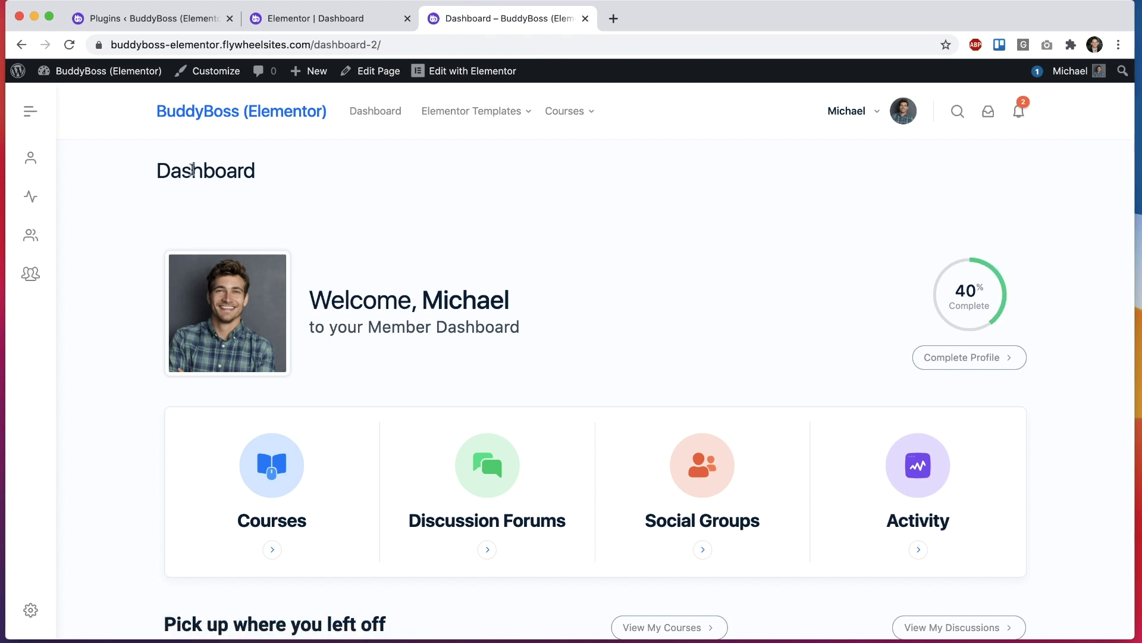
scroll(655, 158, "down", 1)
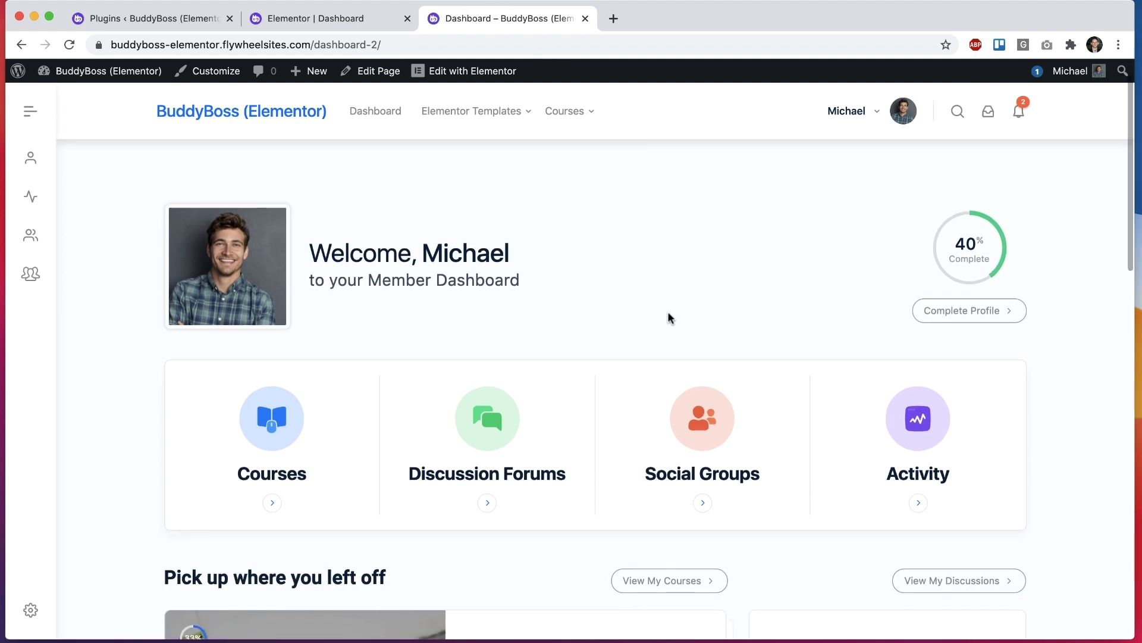
scroll(859, 222, "down", 4)
scroll(859, 223, "up", 5)
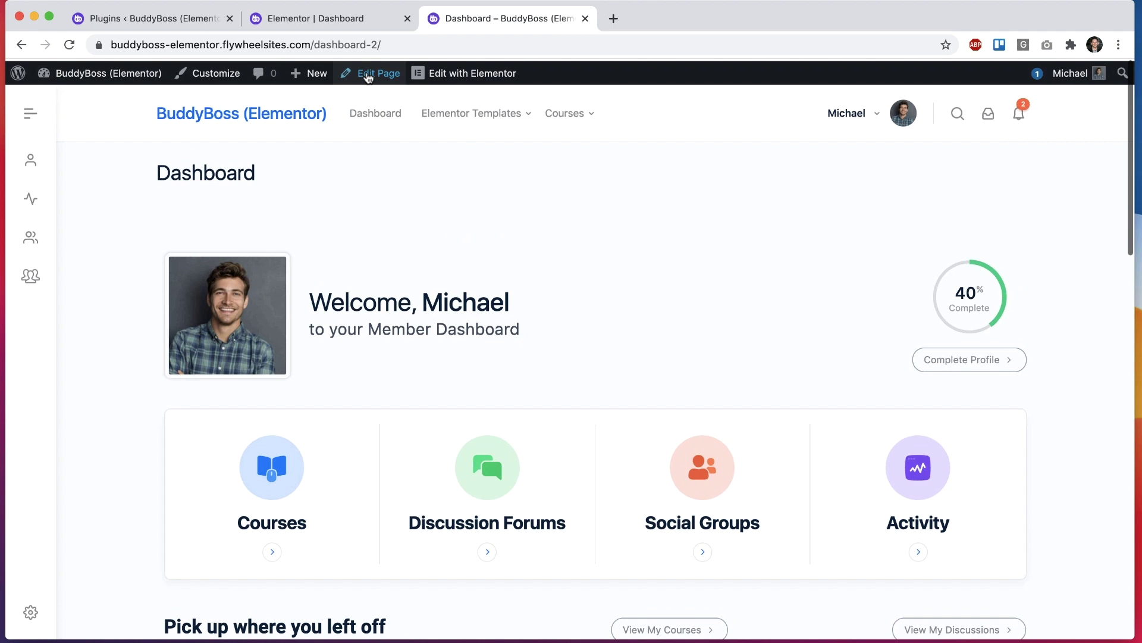
- Close the Plugins browser tab, compare the front-end dashboard with the editor, and return to the Elementor editor
left_click(340, 22)
left_click(230, 18)
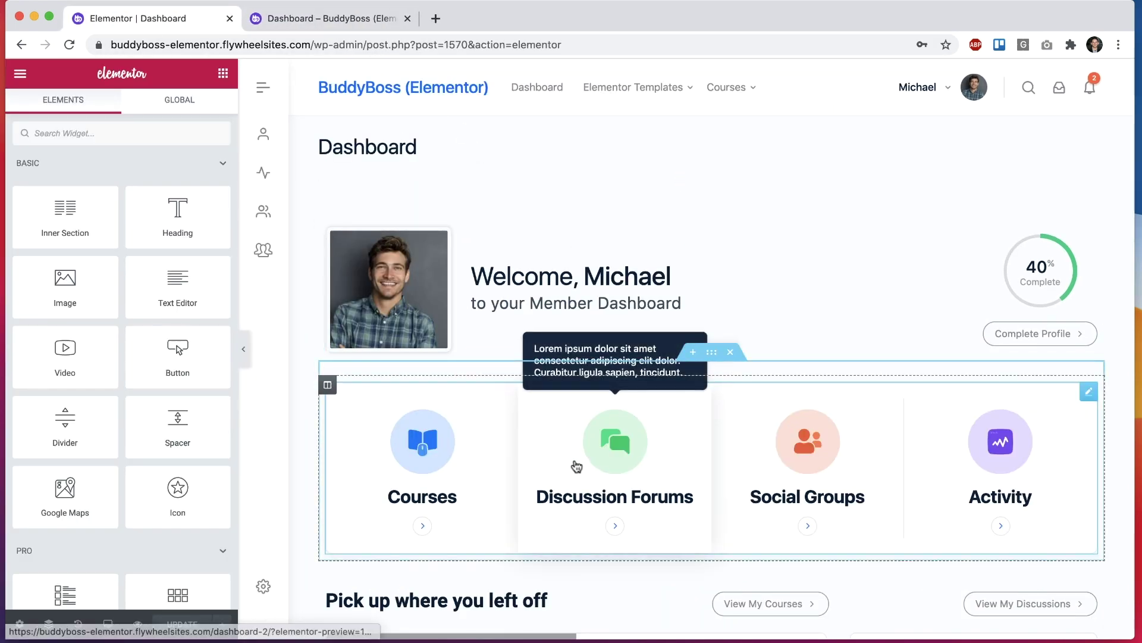
left_click(330, 18)
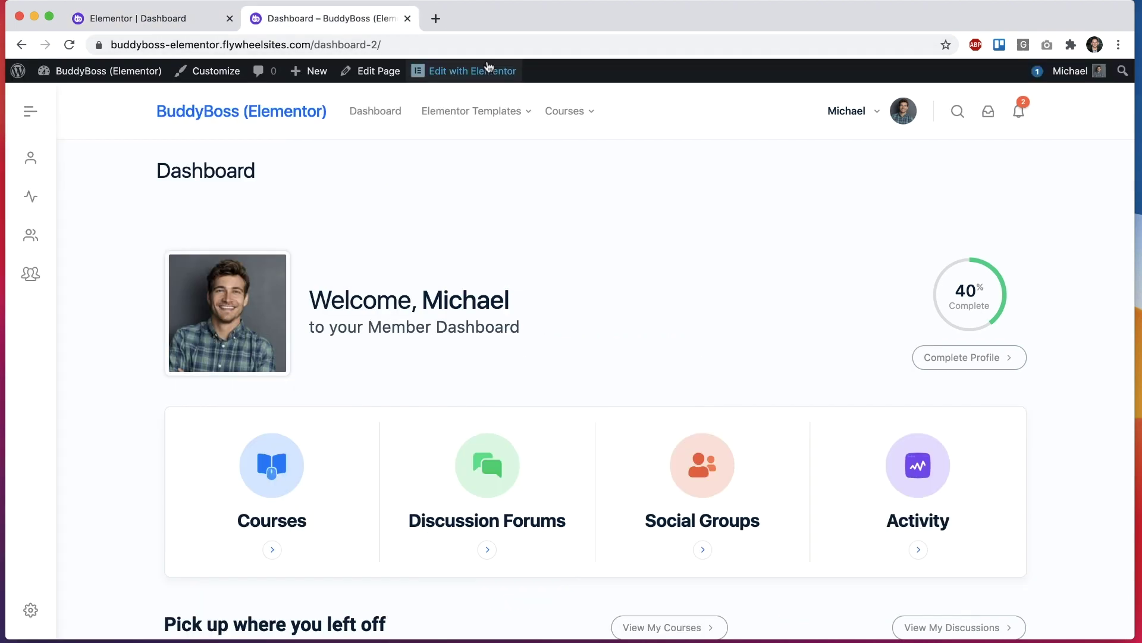
key("ctrl+shift+Tab")
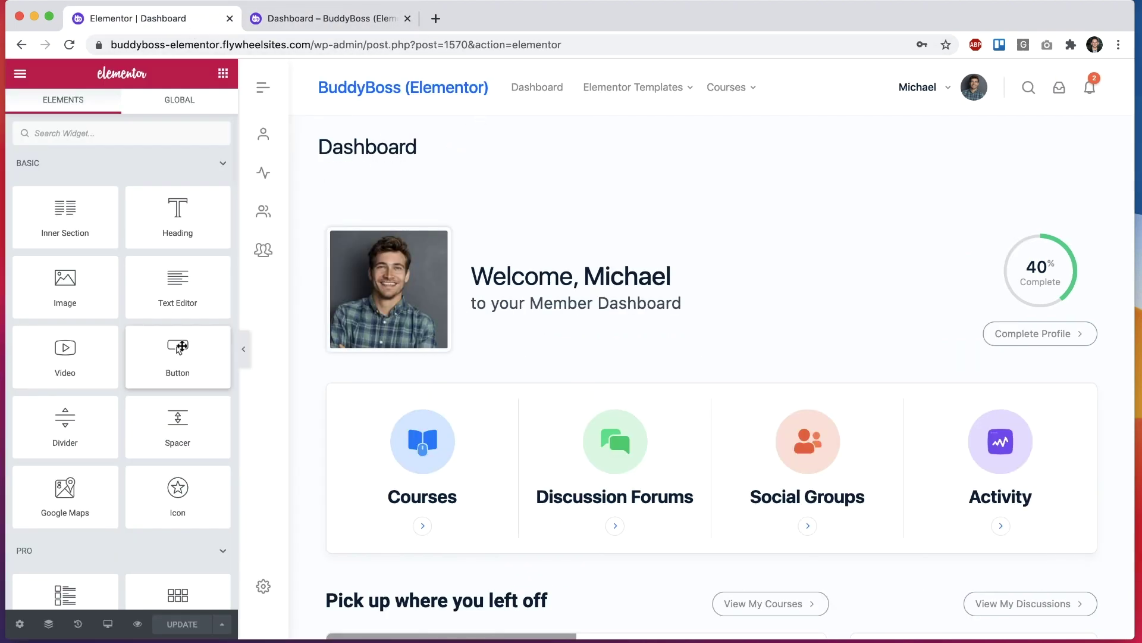
- Set the Dashboard page's layout to Elementor Full Width in the page settings
scroll(178, 351, "down", 20)
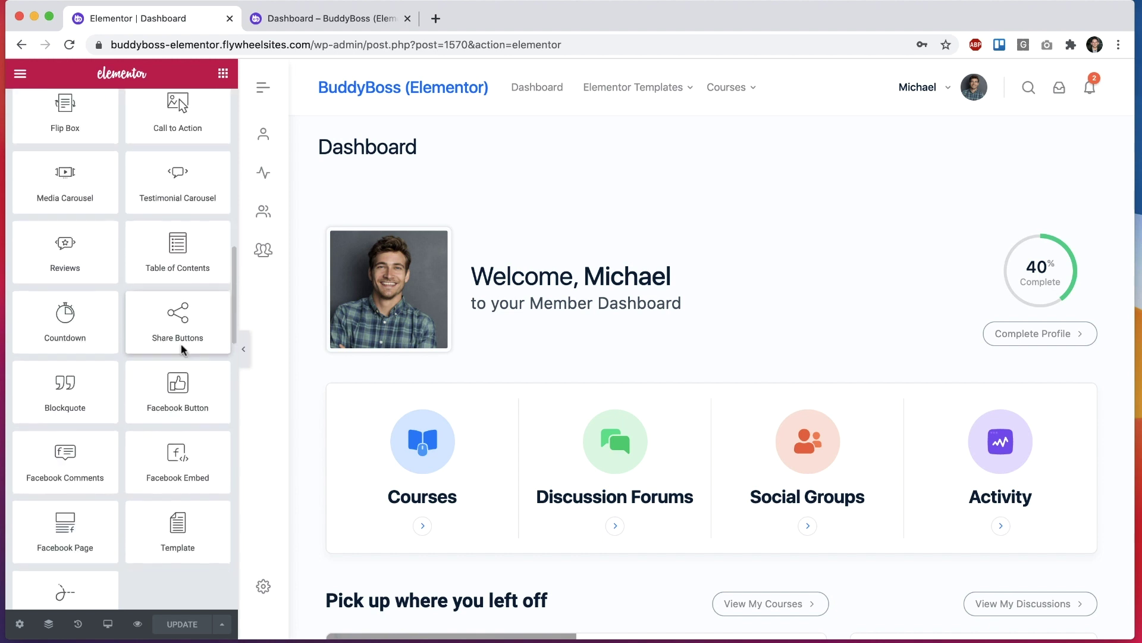
left_click(16, 627)
left_click(162, 434)
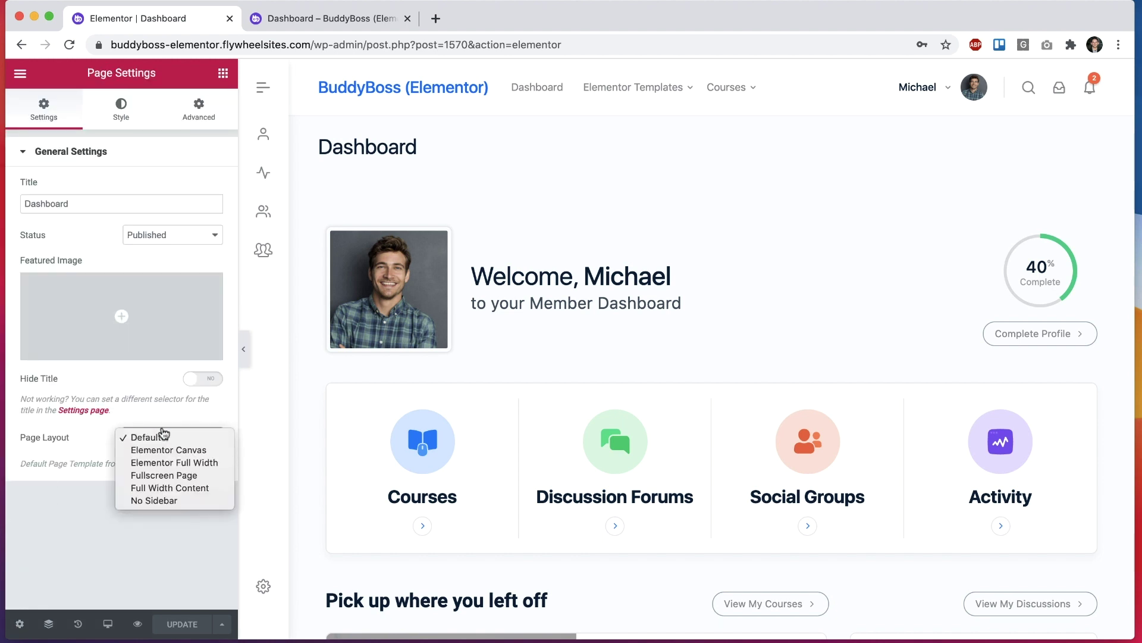
left_click(176, 463)
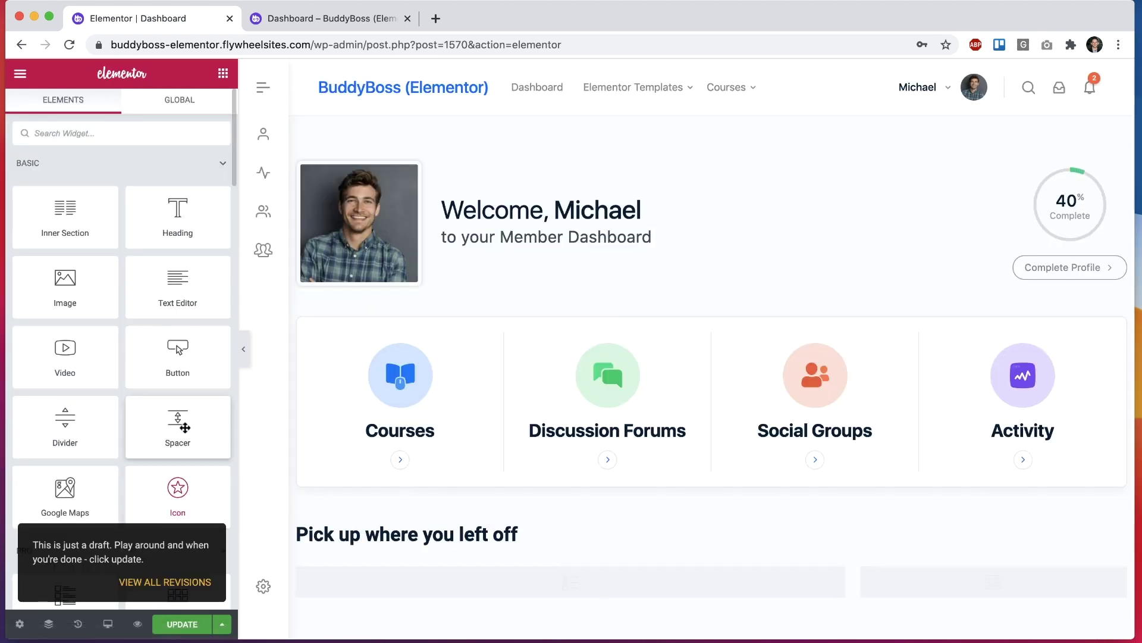
scroll(196, 345, "down", 10)
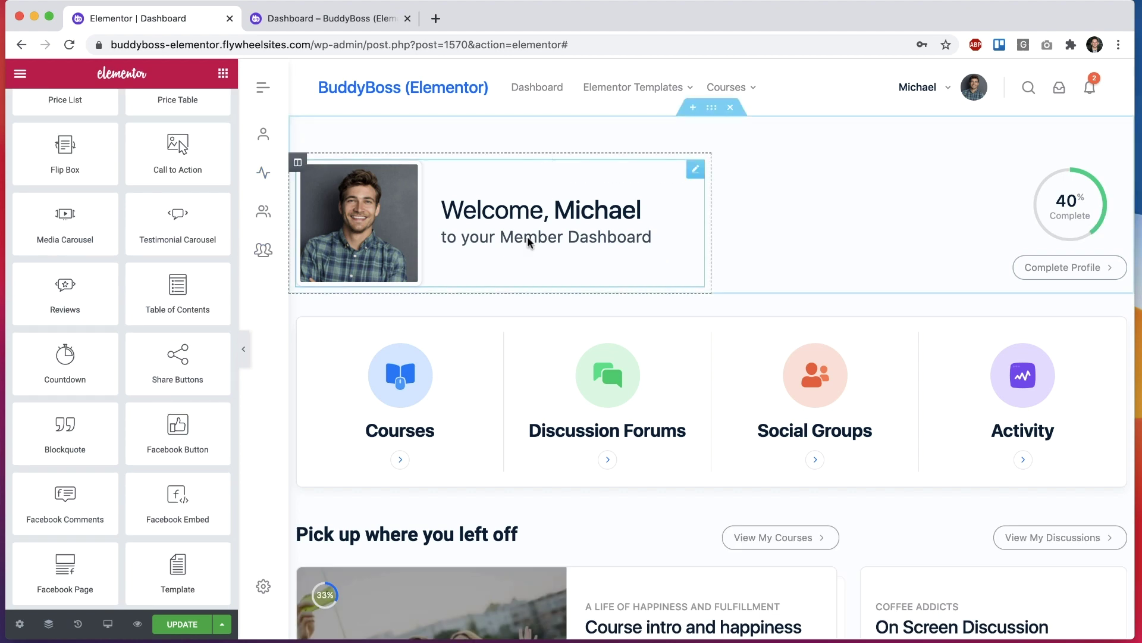
- Update the Dashboard page and reload its front-end view
left_click(194, 621)
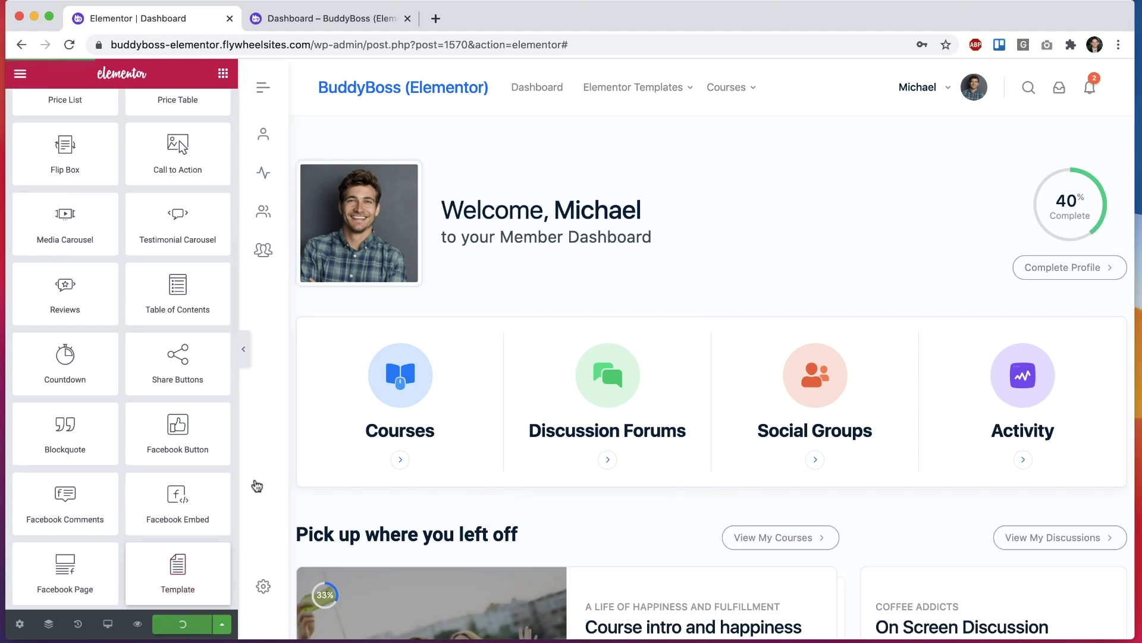
left_click(329, 19)
key("super+r")
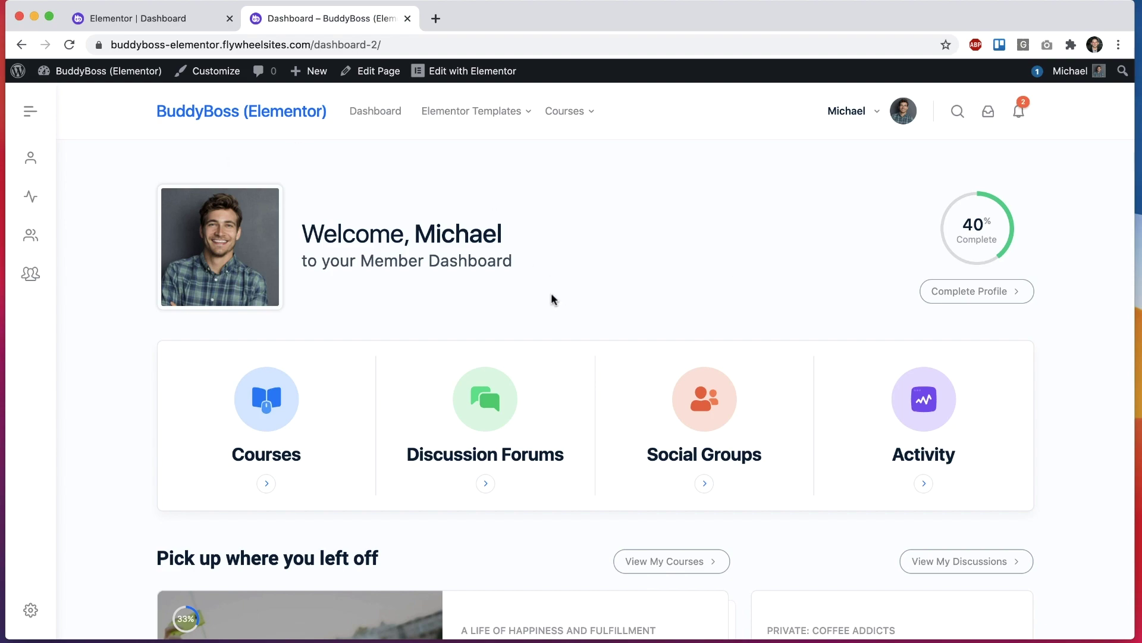
- Look over the front-end dashboard and open the Dashboard Intro widget for editing in the Elementor editor
scroll(551, 297, "down", 15)
scroll(551, 297, "up", 15)
left_click(146, 18)
left_click(507, 229)
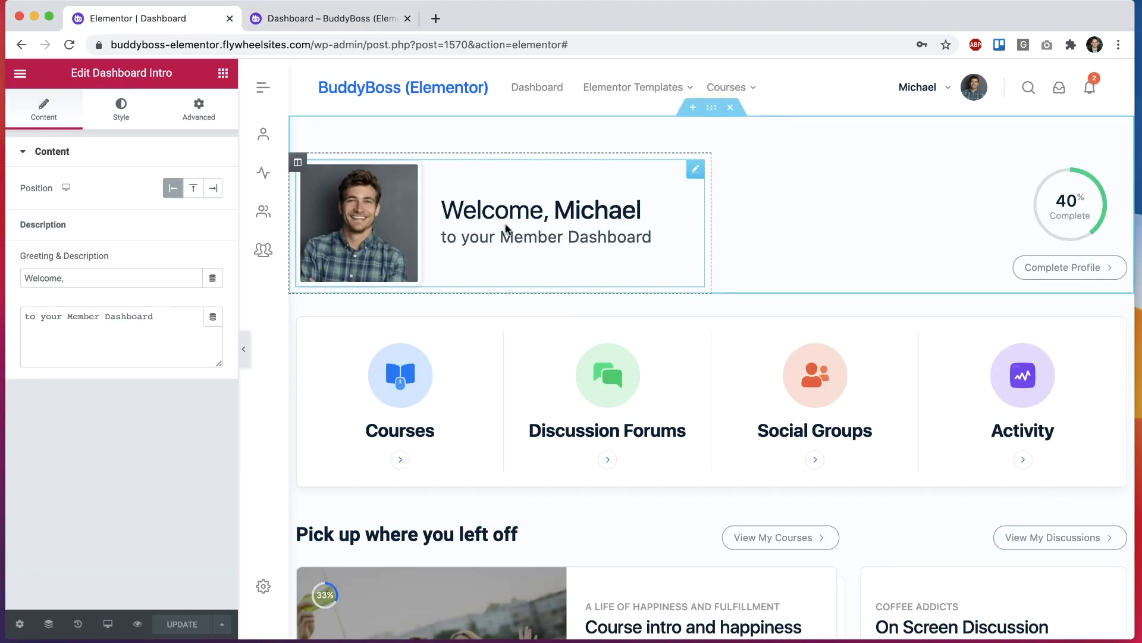
- Try the Top and Right positions for the Dashboard Intro widget and set it back to Left
left_click(193, 188)
left_click(215, 189)
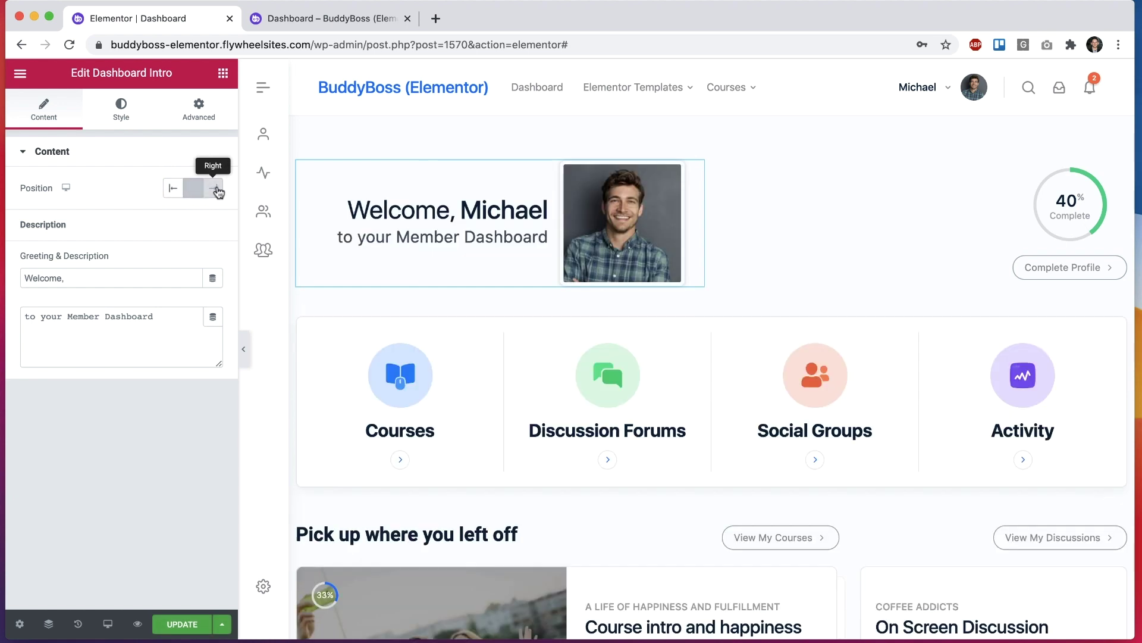
left_click(173, 188)
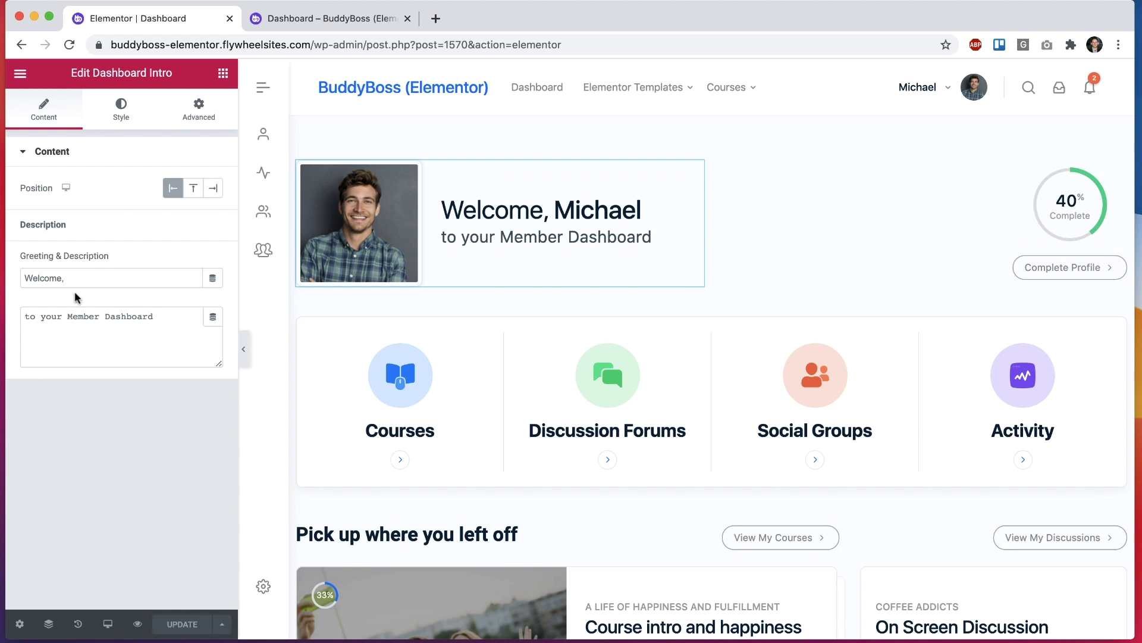
- Set the Dashboard Intro greeting to "Hello," and its description to "Welcome to your Dashboard"
left_click(54, 279)
key("super+a")
type("Hel")
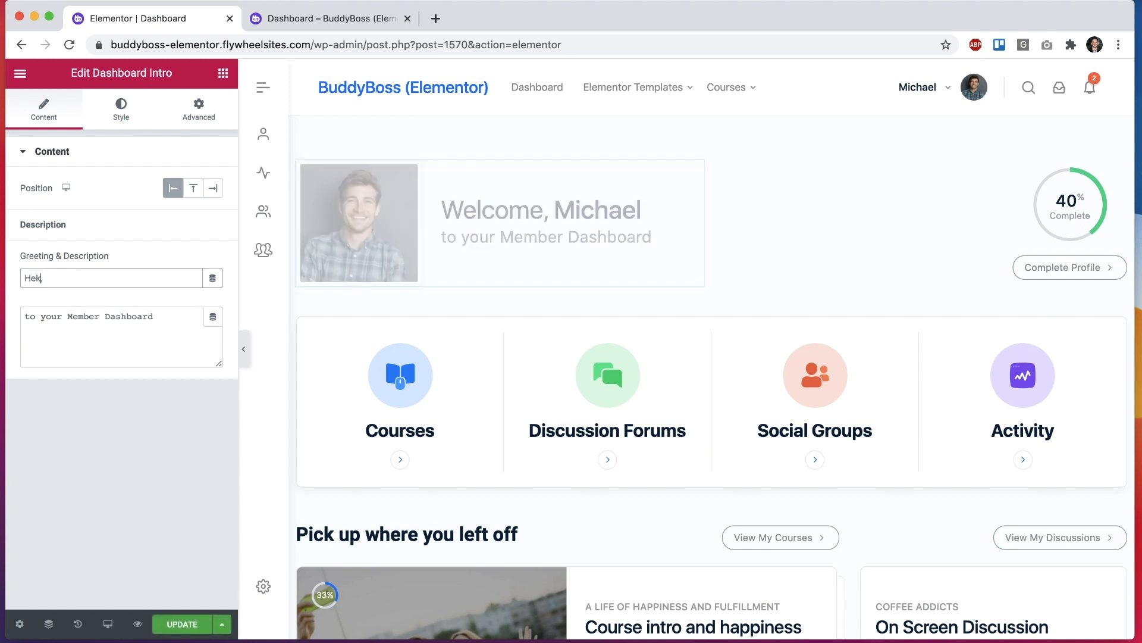
left_click(29, 322)
type("Welcome")
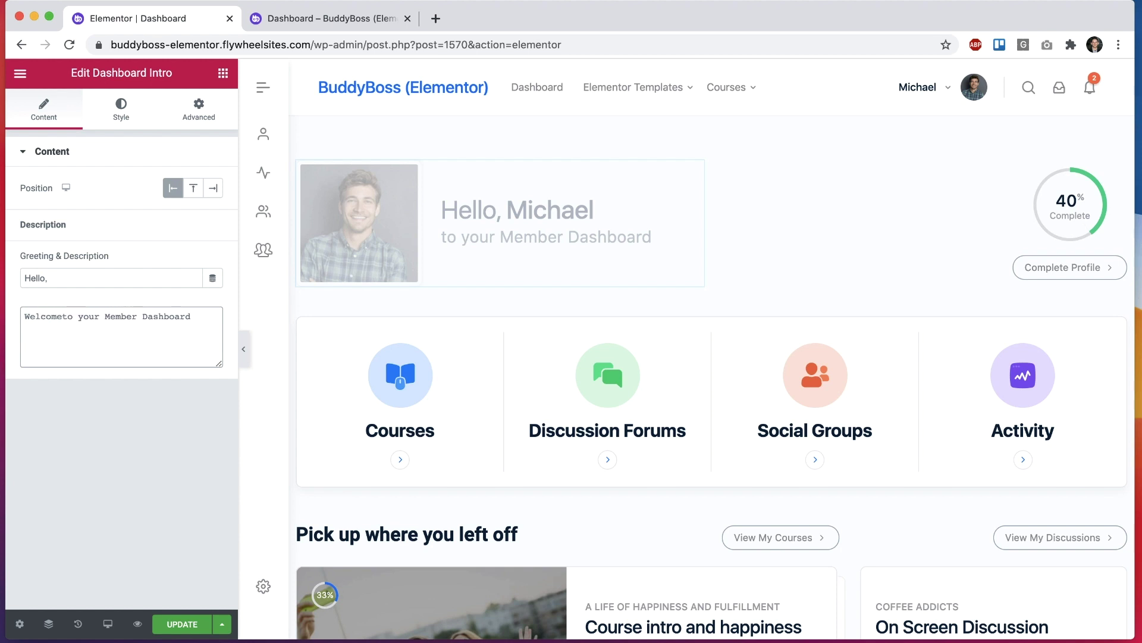
double_click(126, 316)
key("BackSpace")
- Update the Dashboard page and reload its front-end view to check the new greeting
left_click(175, 622)
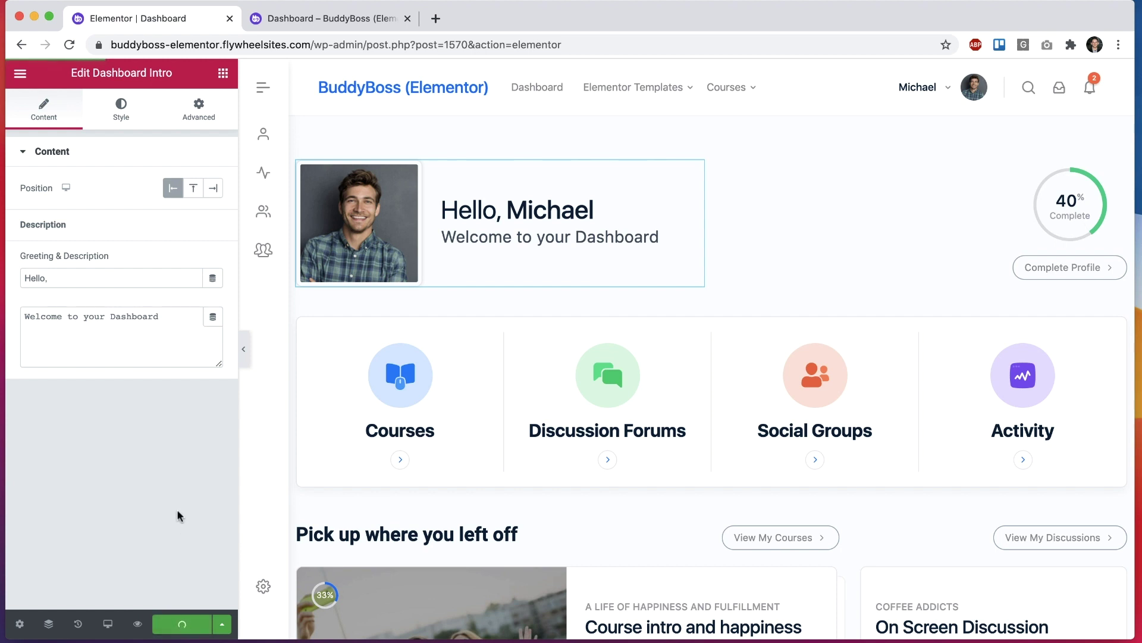
left_click(267, 19)
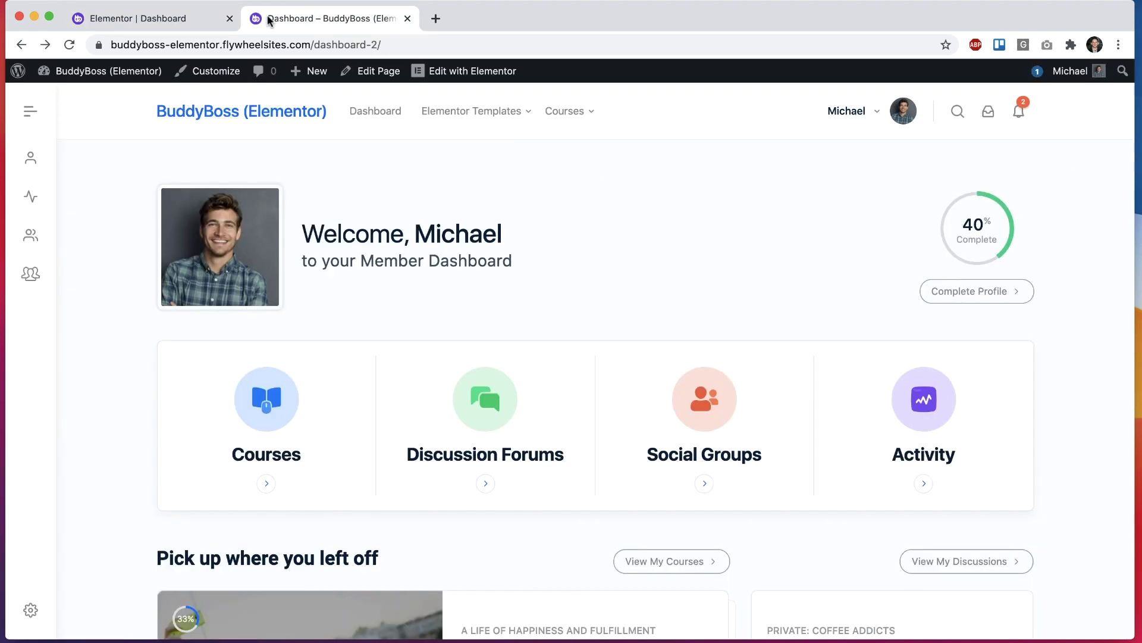
key("super+r")
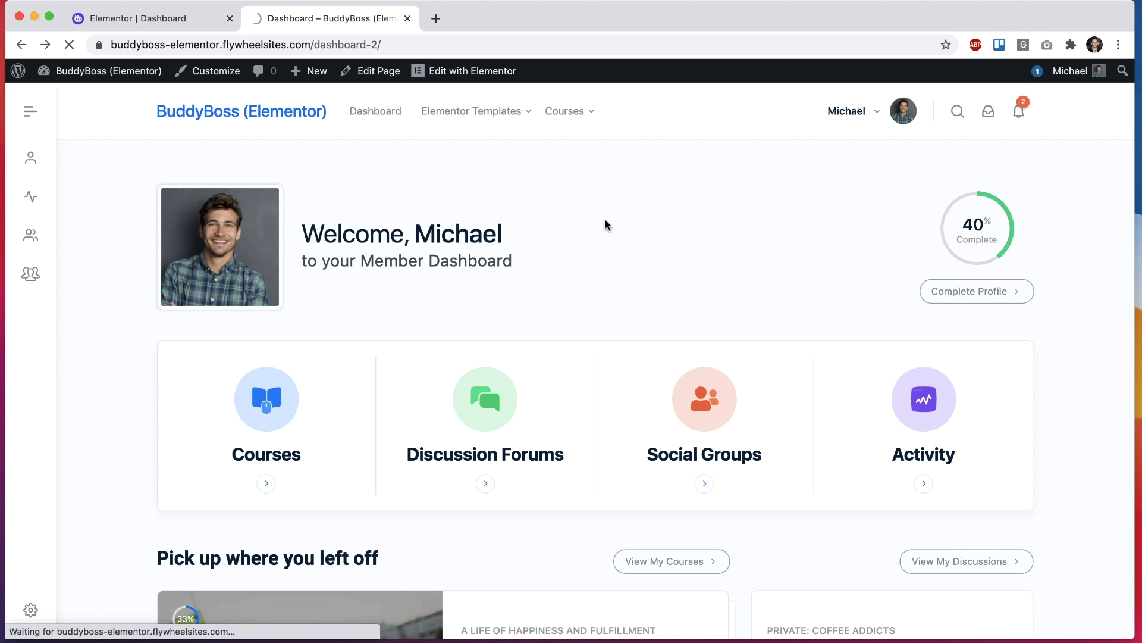
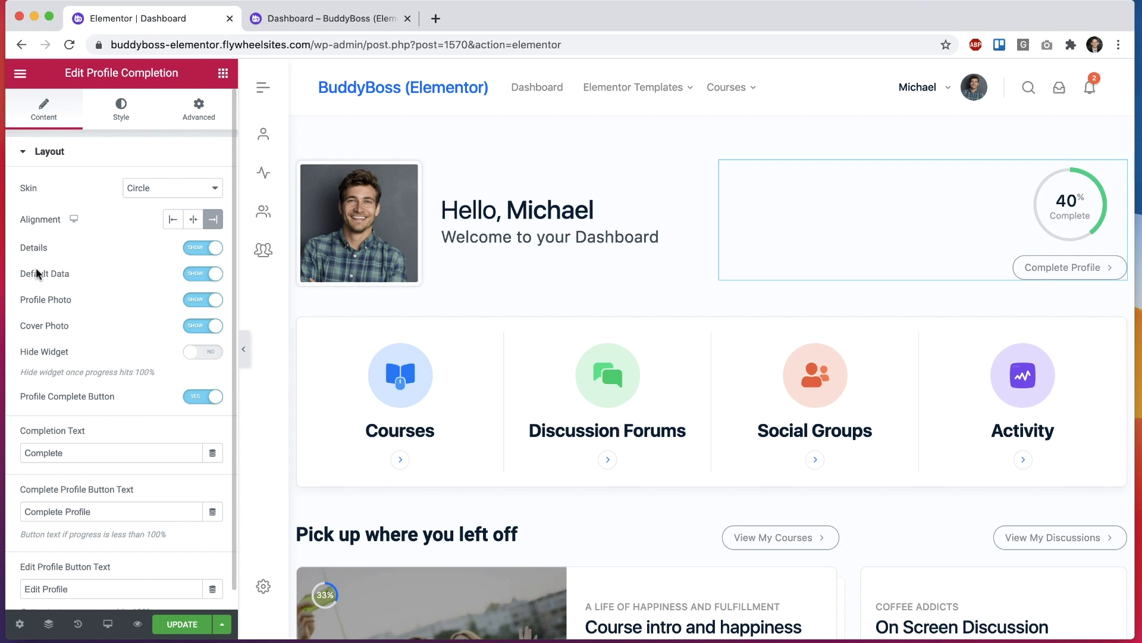
- Open the WordPress admin in a separate browser tab and go to the BuddyBoss Profiles settings
mouse_move(1042, 199)
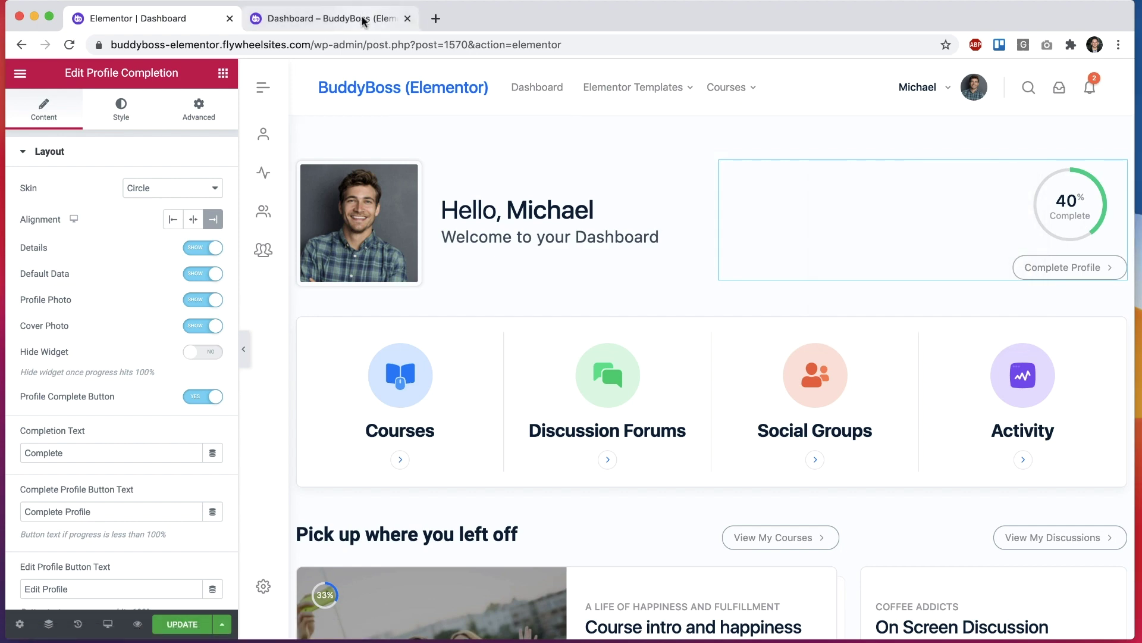
left_click(333, 18)
mouse_move(101, 71)
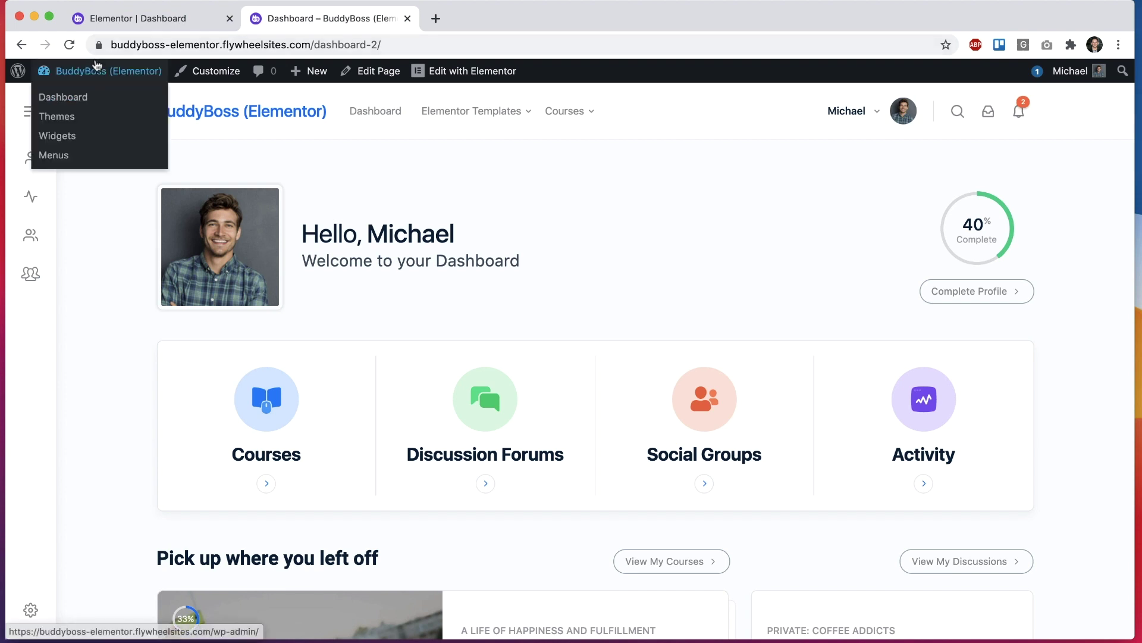
left_click(83, 98, "super")
left_click_drag(484, 18, 336, 19)
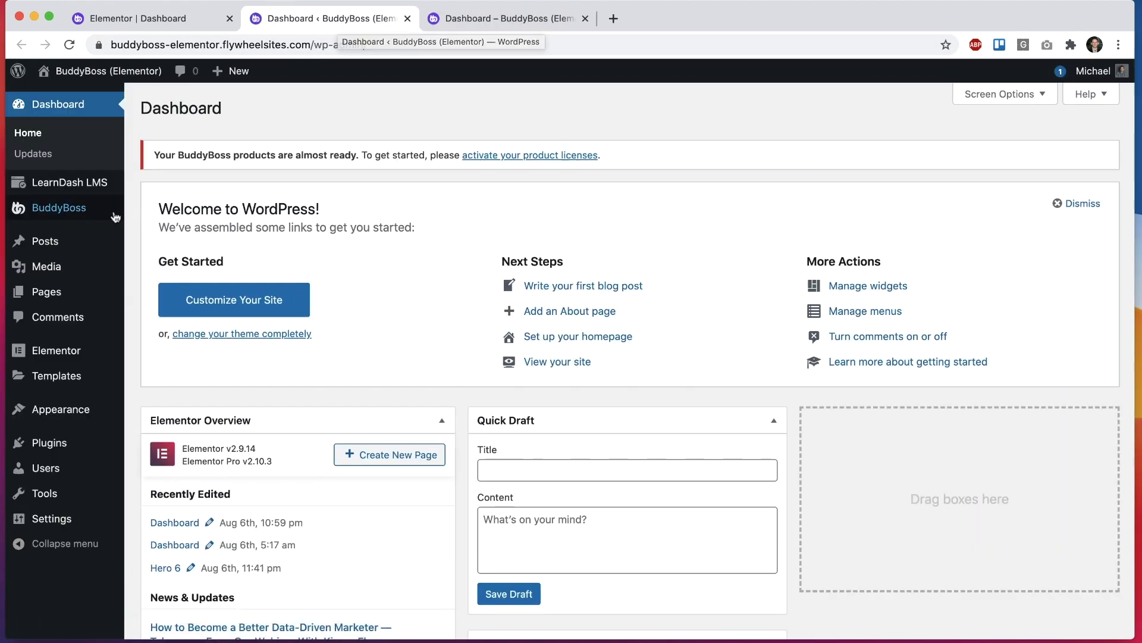
mouse_move(110, 212)
left_click(171, 345)
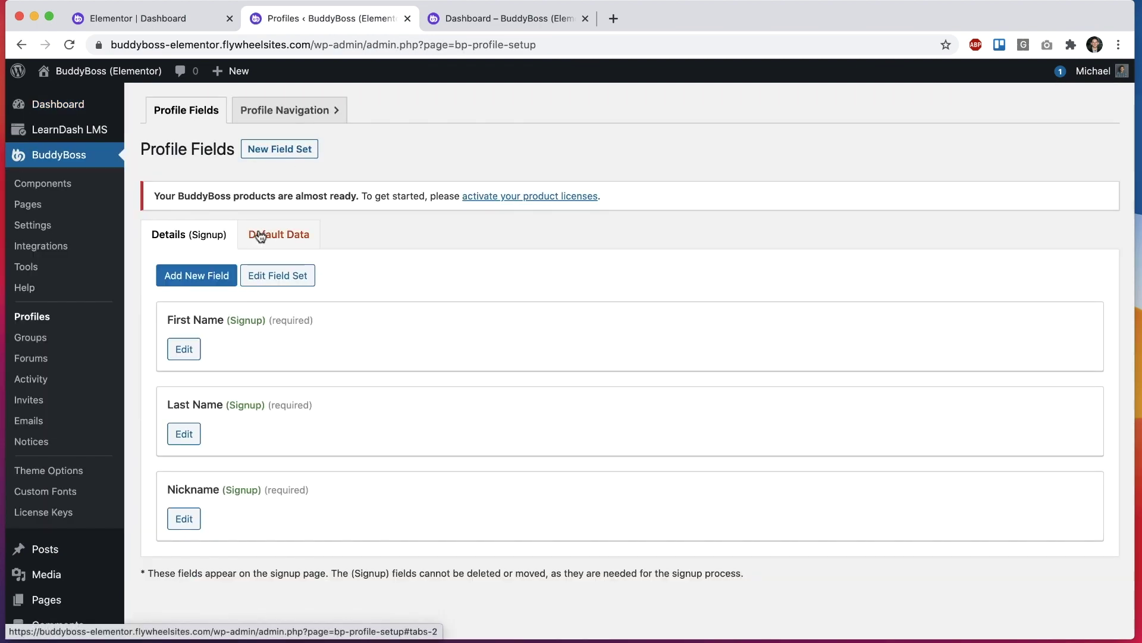
- View the Default Data and Details profile field sets, close the admin browser tab, and return to the Elementor editor
left_click(260, 236)
left_click(204, 235)
key("super+w")
left_click(186, 24)
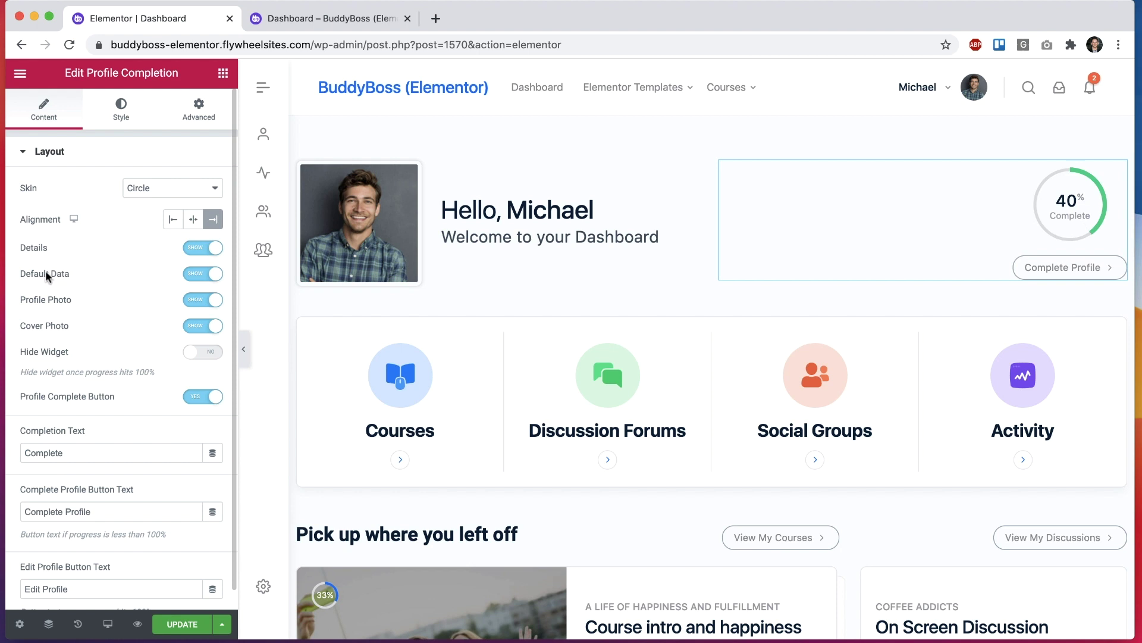
- Examine the profile completion breakdown and the Complete Profile link on the front-end dashboard, and return to the Elementor editor
left_click(360, 19)
mouse_move(966, 257)
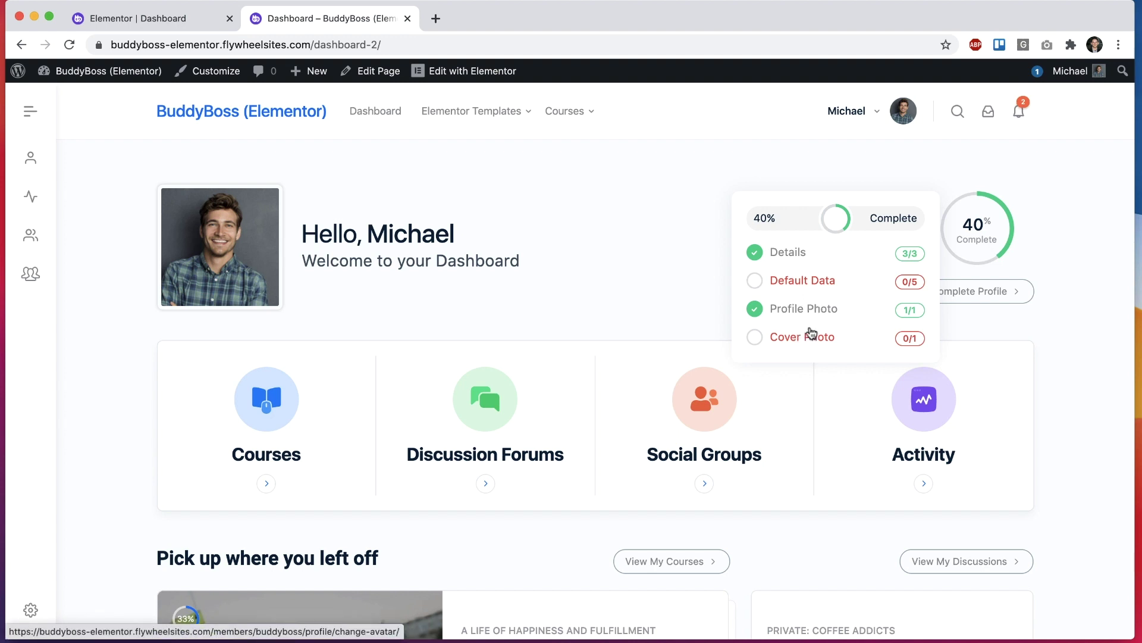
left_click(198, 15)
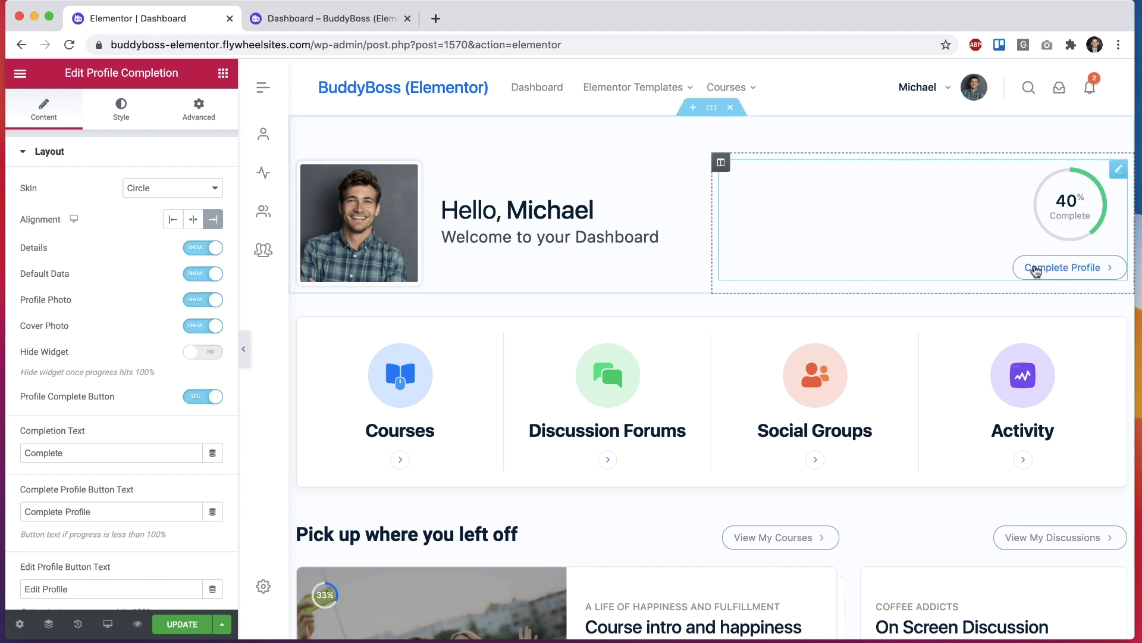
left_click(324, 14)
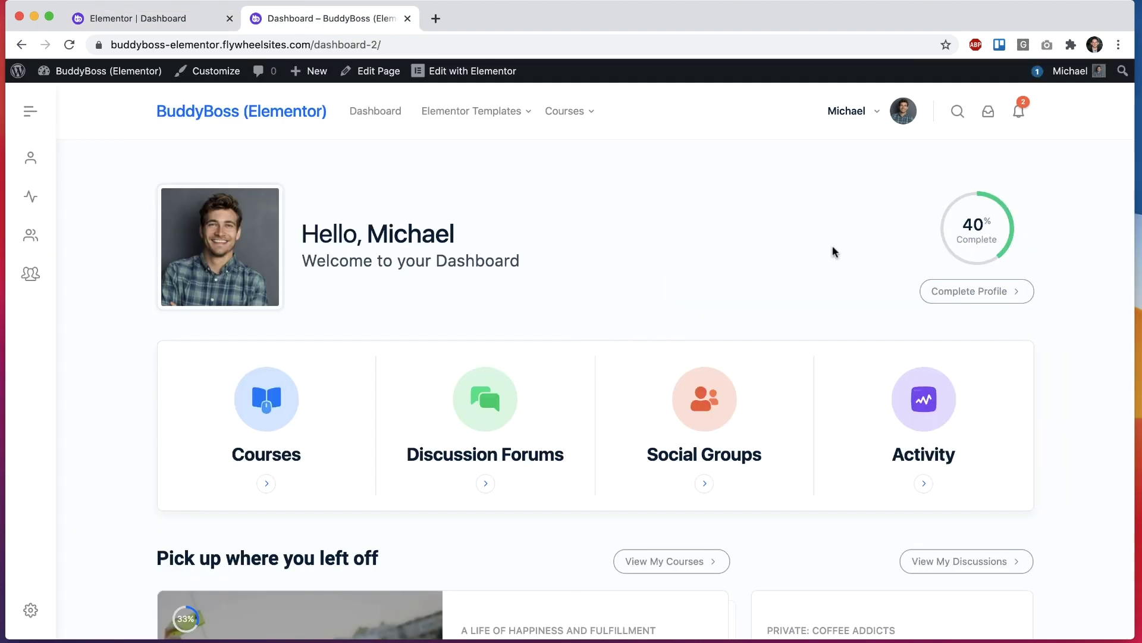
left_click(997, 294)
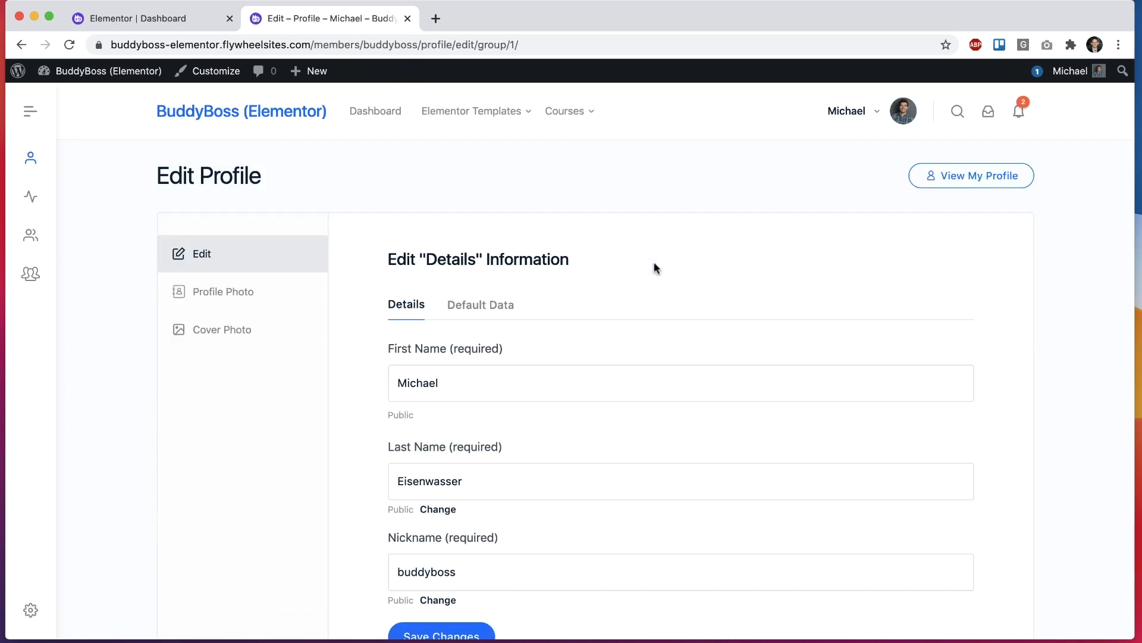
key("super+Left")
left_click(191, 19)
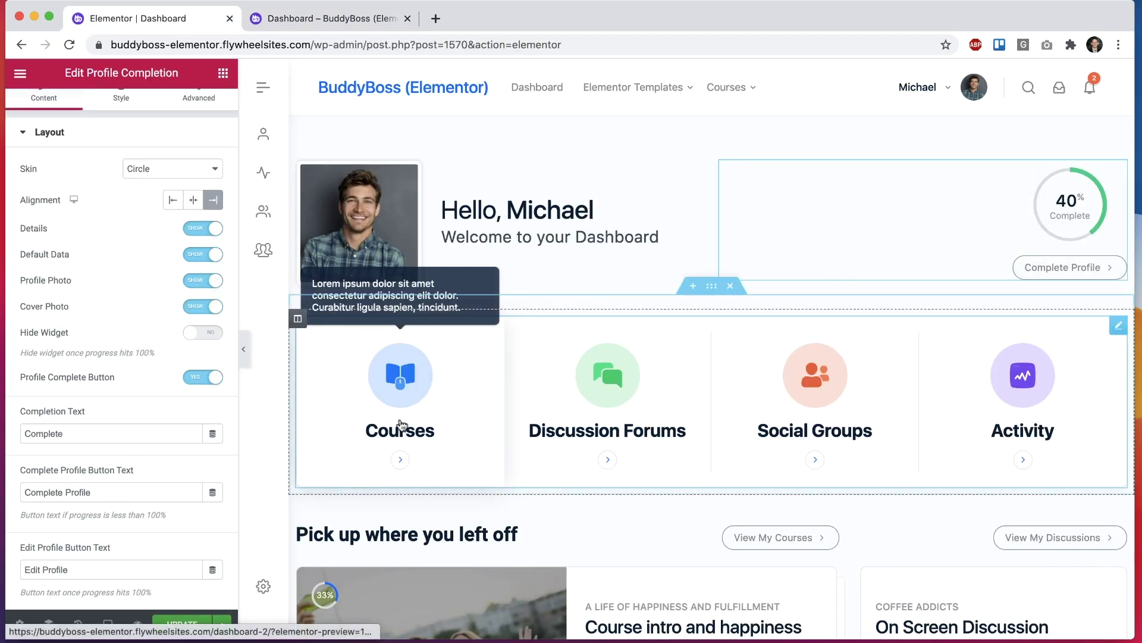
- Set the Profile Completion widget's completion text to "Done"
mouse_move(1068, 206)
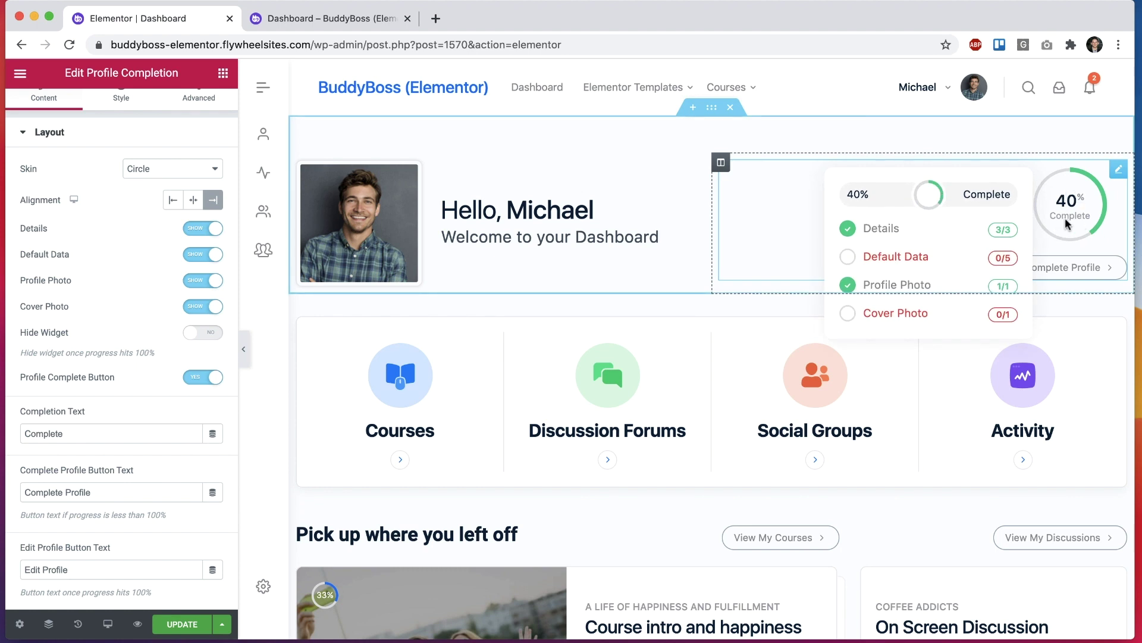
double_click(43, 434)
type("Done")
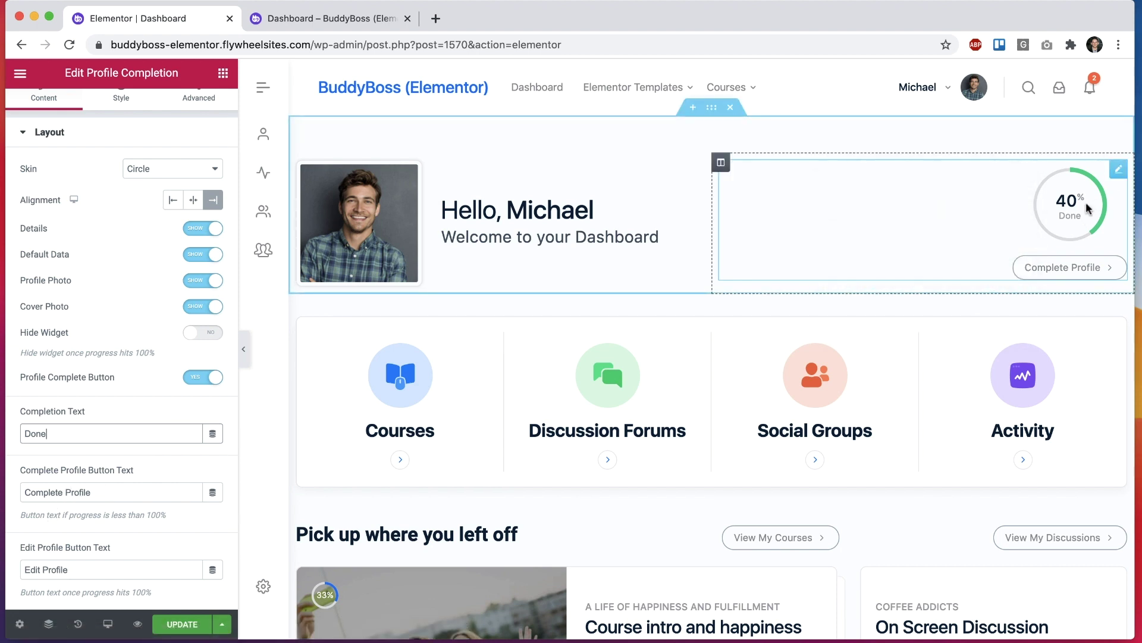
mouse_move(1079, 216)
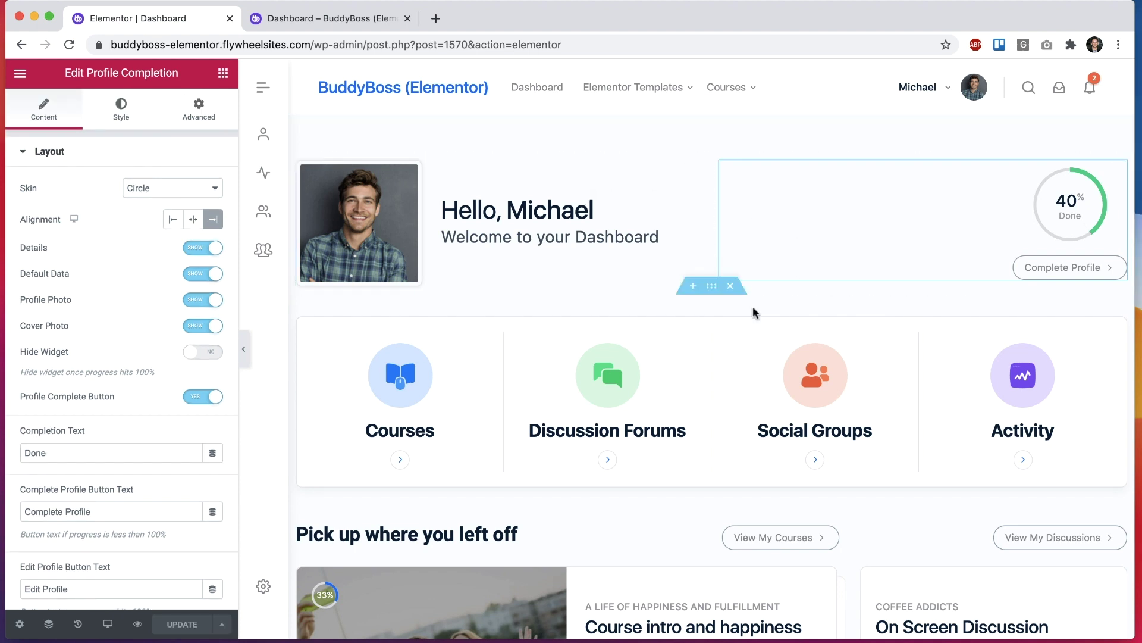
- Open the Dashboard Grid widget for editing and check its items and tooltips on the front-end dashboard
left_click(702, 321)
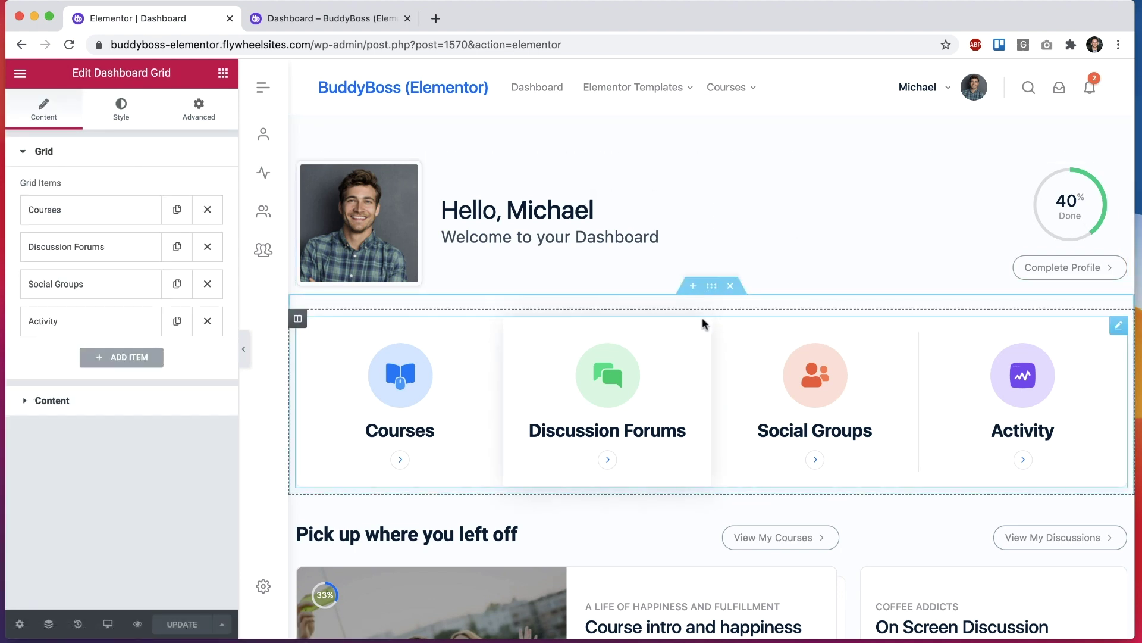
left_click(335, 18)
mouse_move(309, 288)
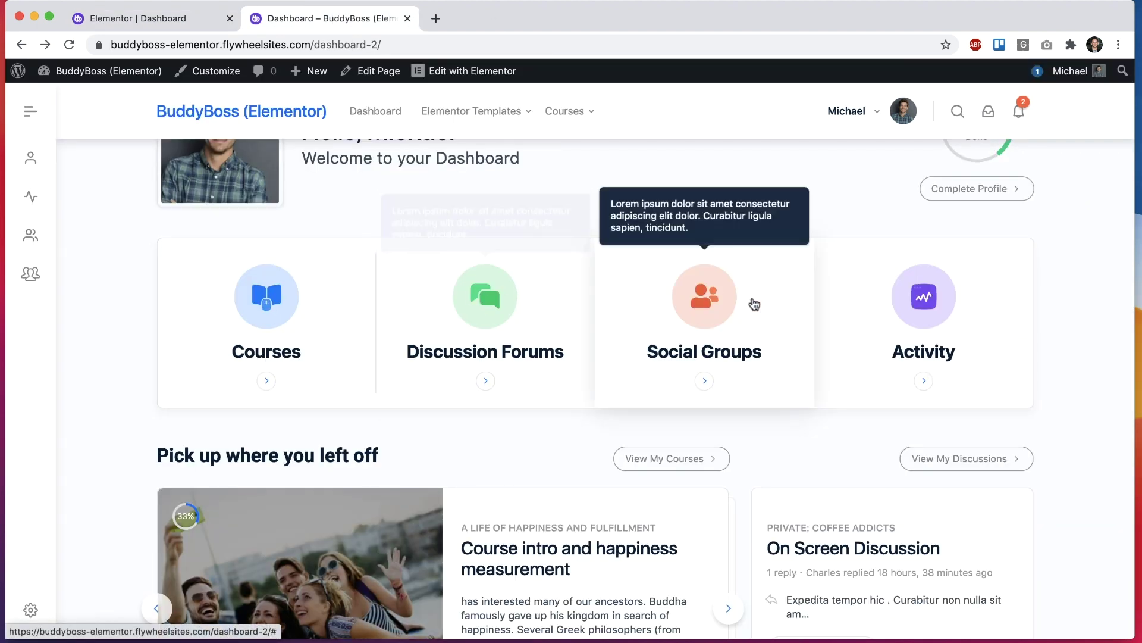
mouse_move(523, 321)
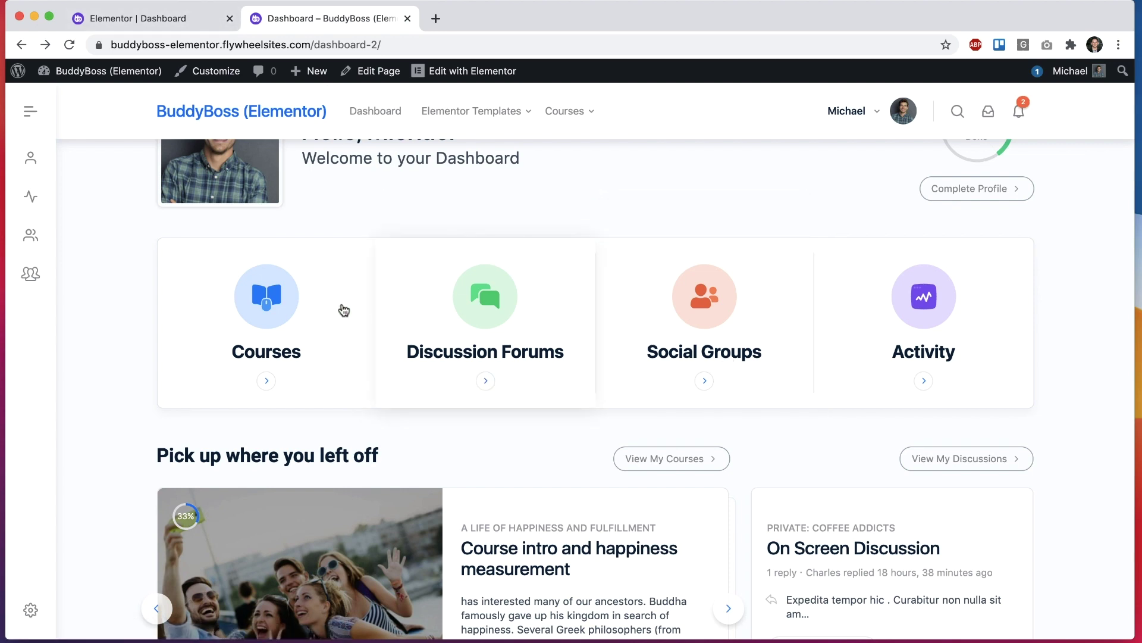
left_click(198, 23)
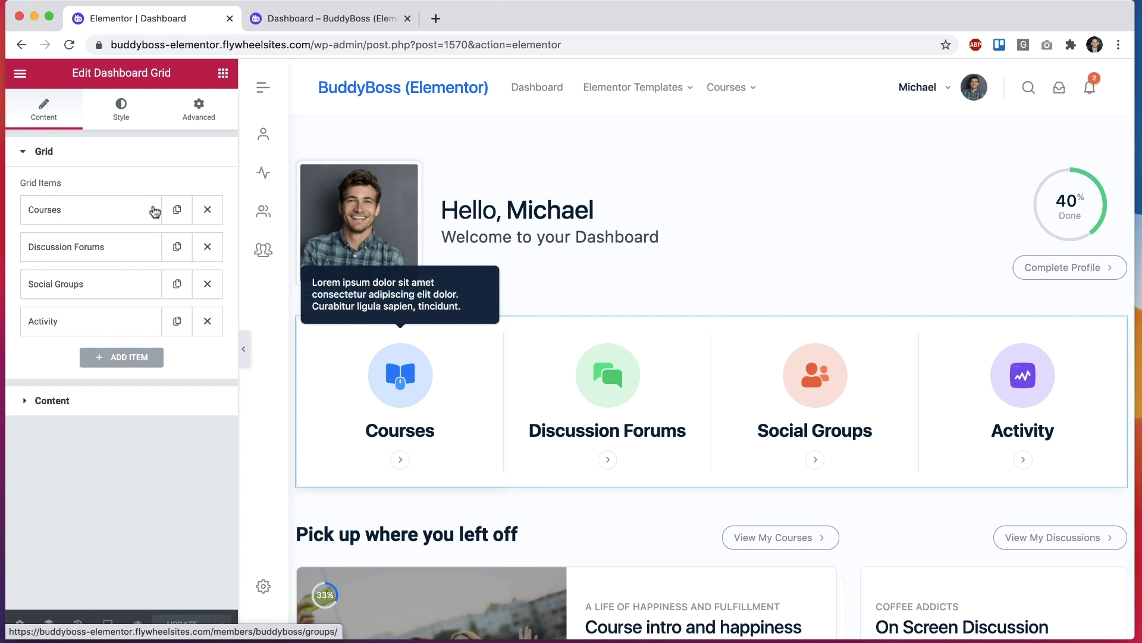
- Change the title of the Courses item in the Dashboard Grid to "My Courses"
left_click(122, 213)
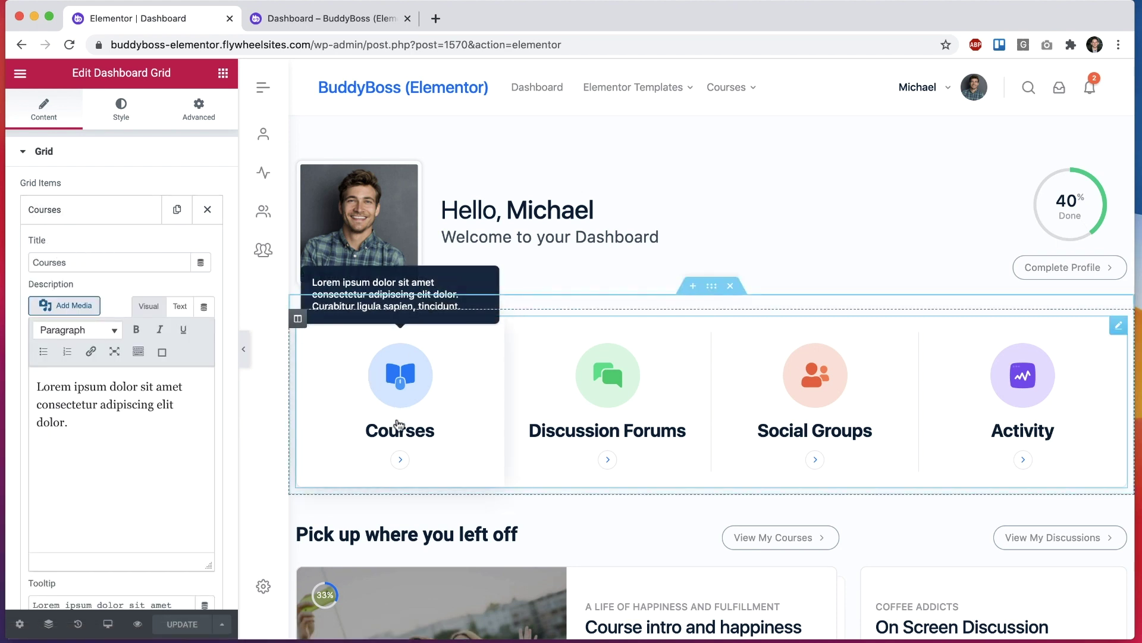
left_click(34, 262)
type("My")
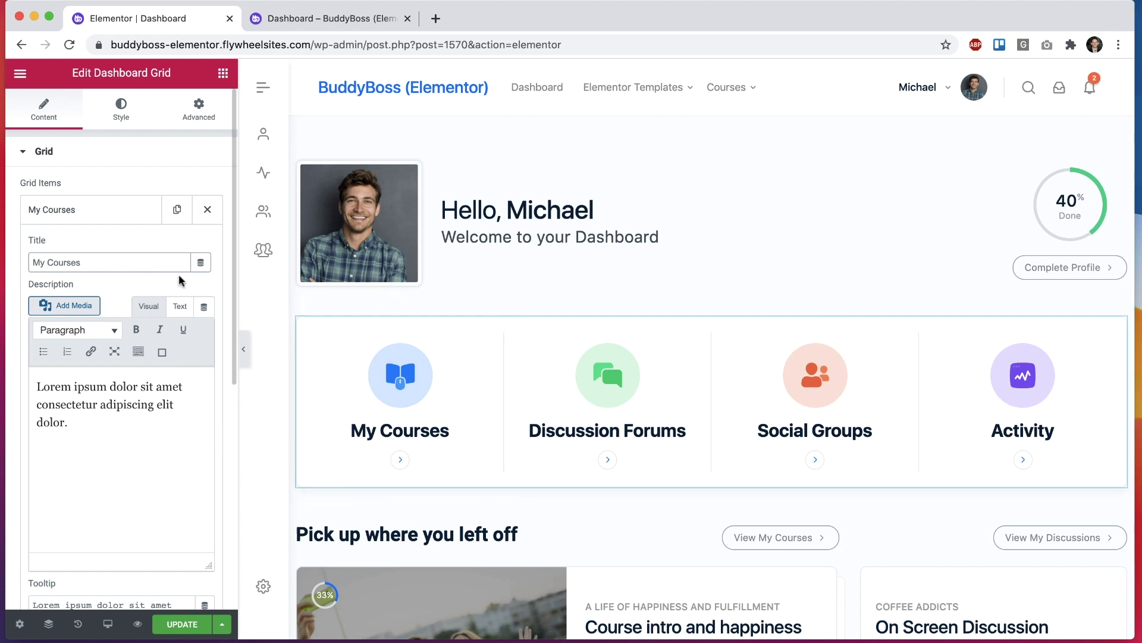
left_click(138, 210)
- Try the Left and Right content positions for the Dashboard Grid and set it back to Top
left_click(67, 399)
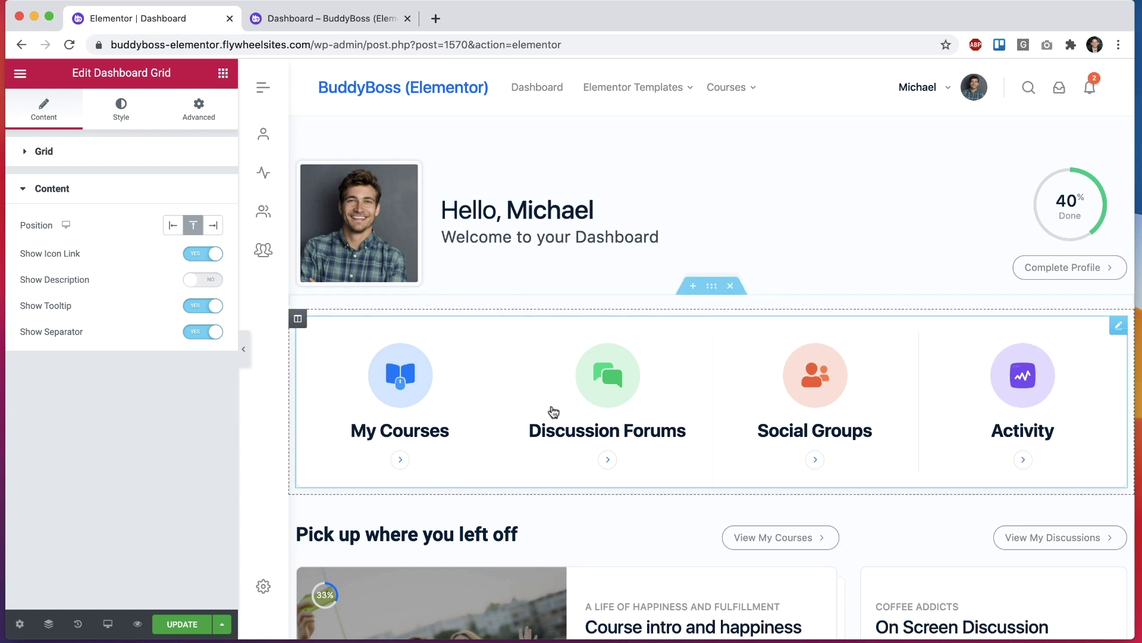
left_click(173, 225)
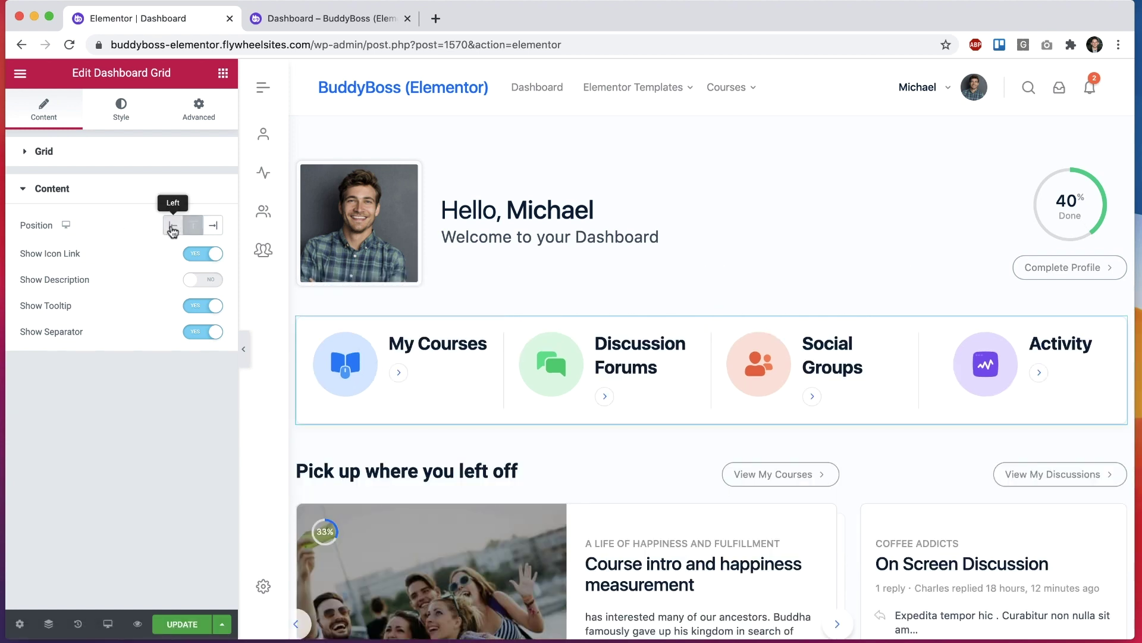
left_click(213, 225)
left_click(194, 226)
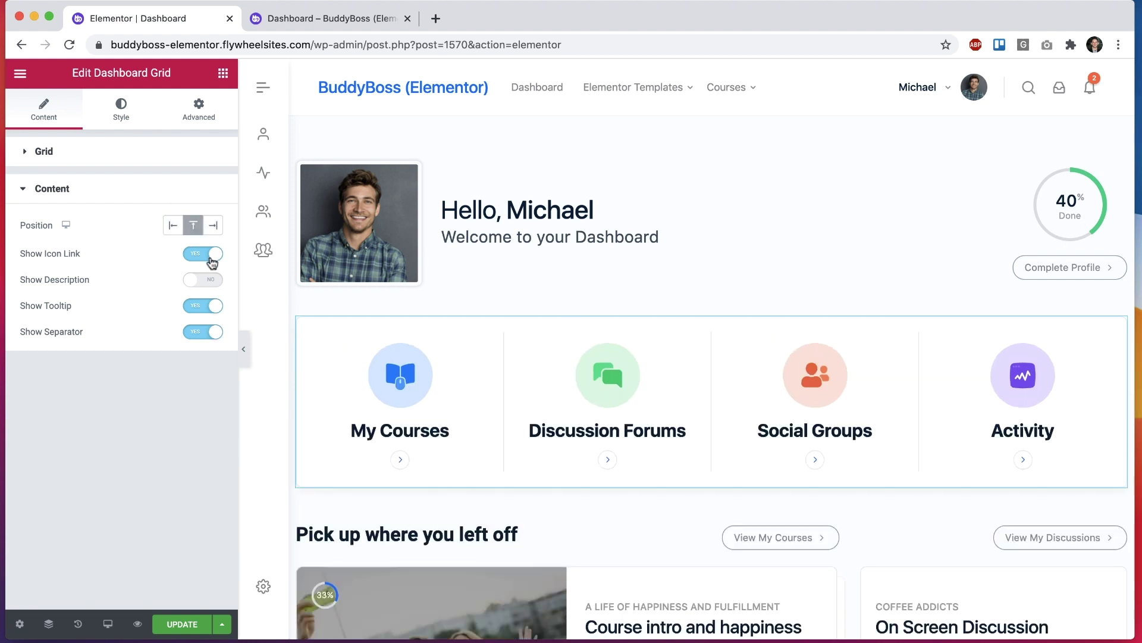
- Try hiding the Dashboard Grid's icon links and tooltips, turning each option back on
left_click(194, 256)
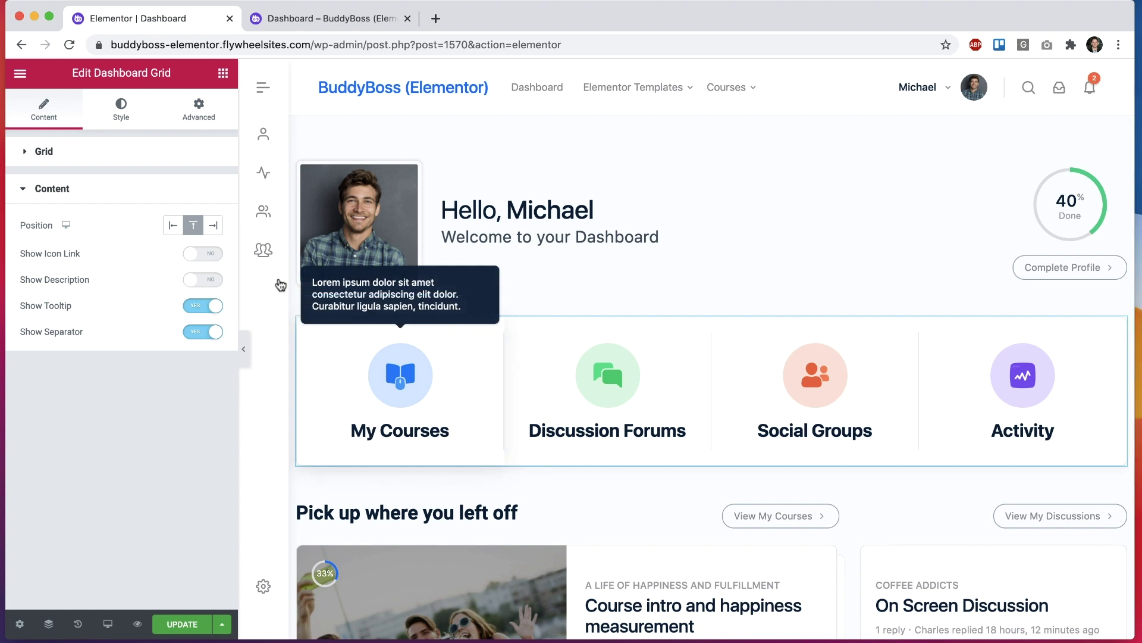
left_click(214, 254)
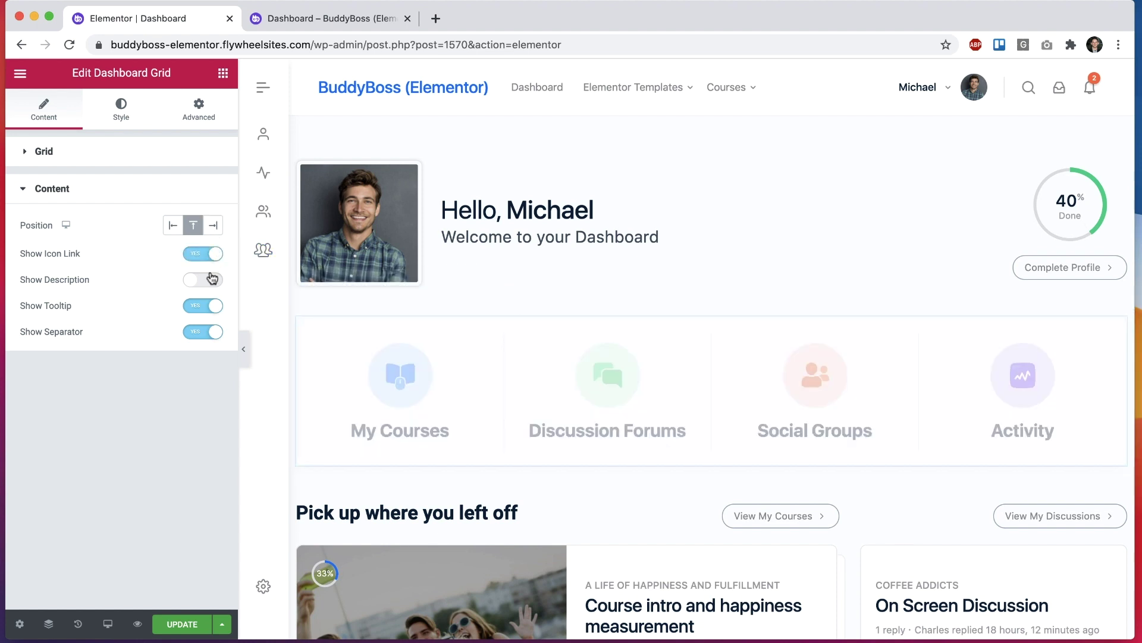
left_click(203, 305)
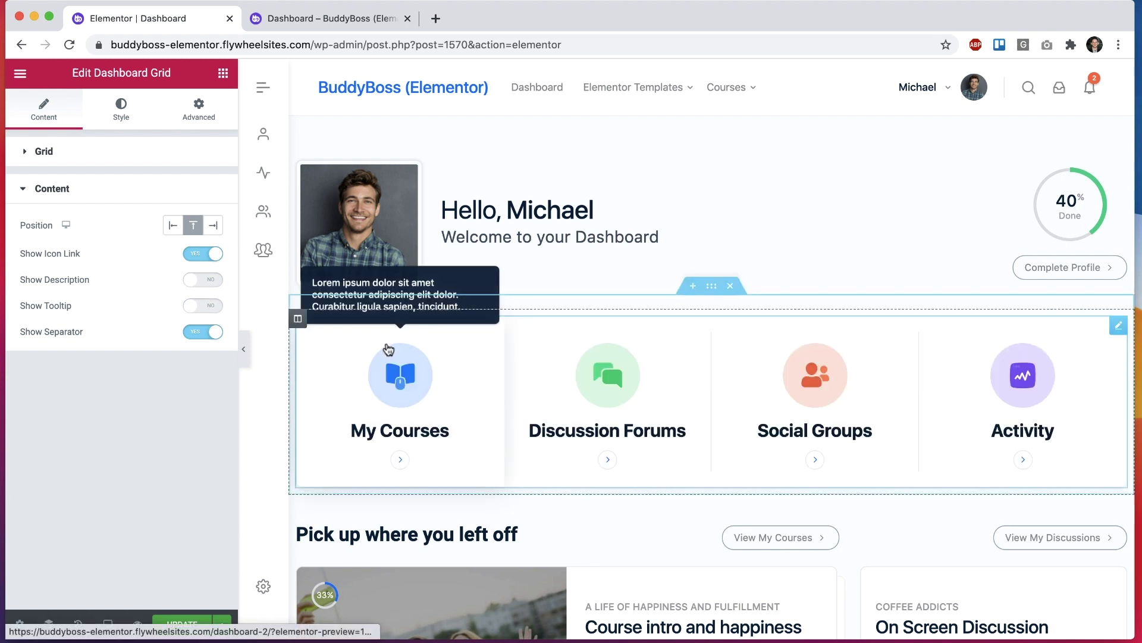
left_click(210, 307)
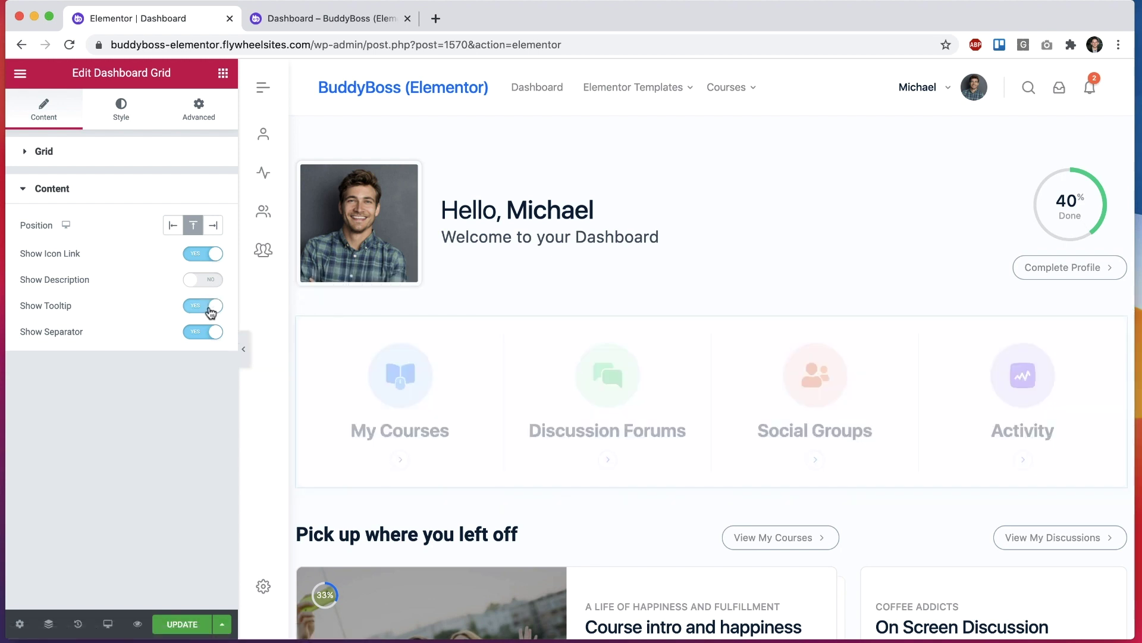
- Try hiding the Dashboard Grid's separators, turn them back on, and try showing the item descriptions
left_click(191, 333)
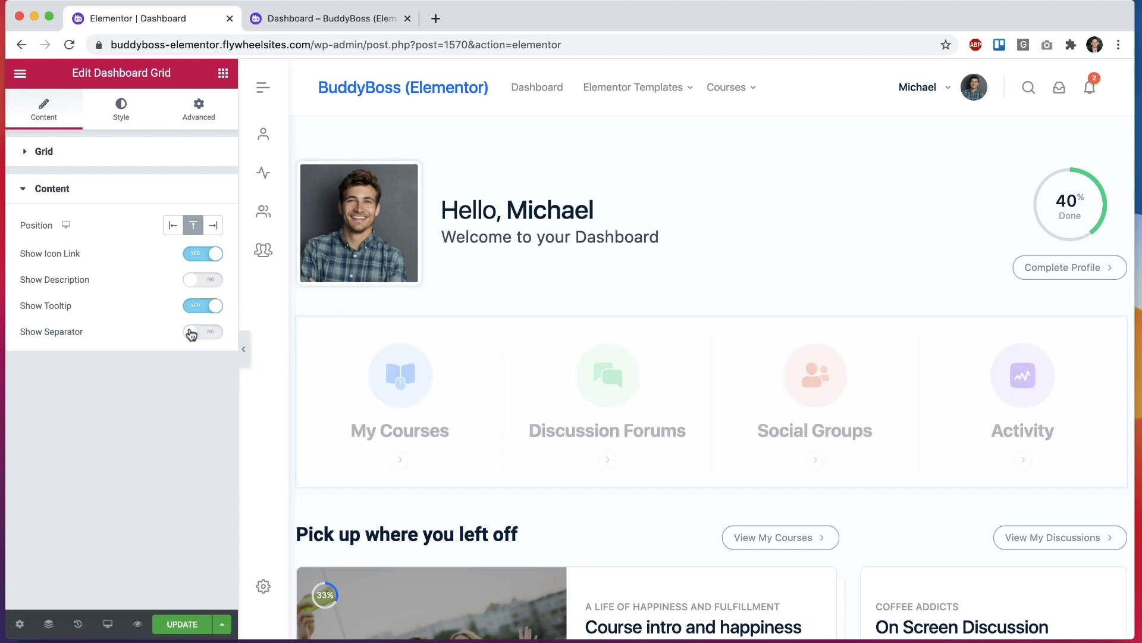
left_click(219, 333)
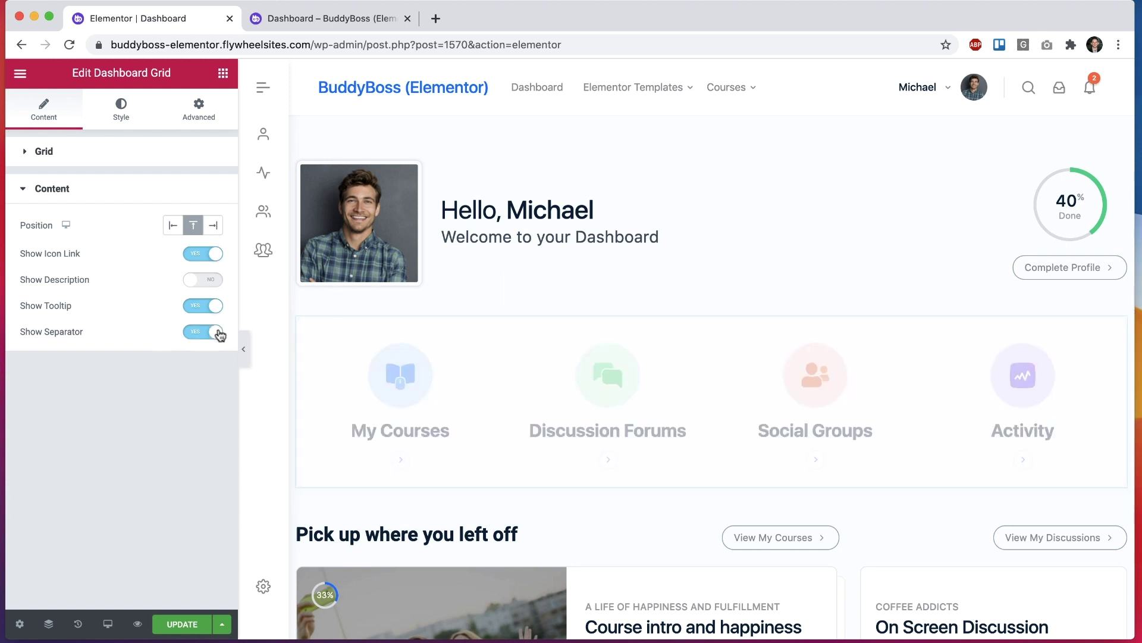
left_click(216, 280)
scroll(482, 339, "down", 1)
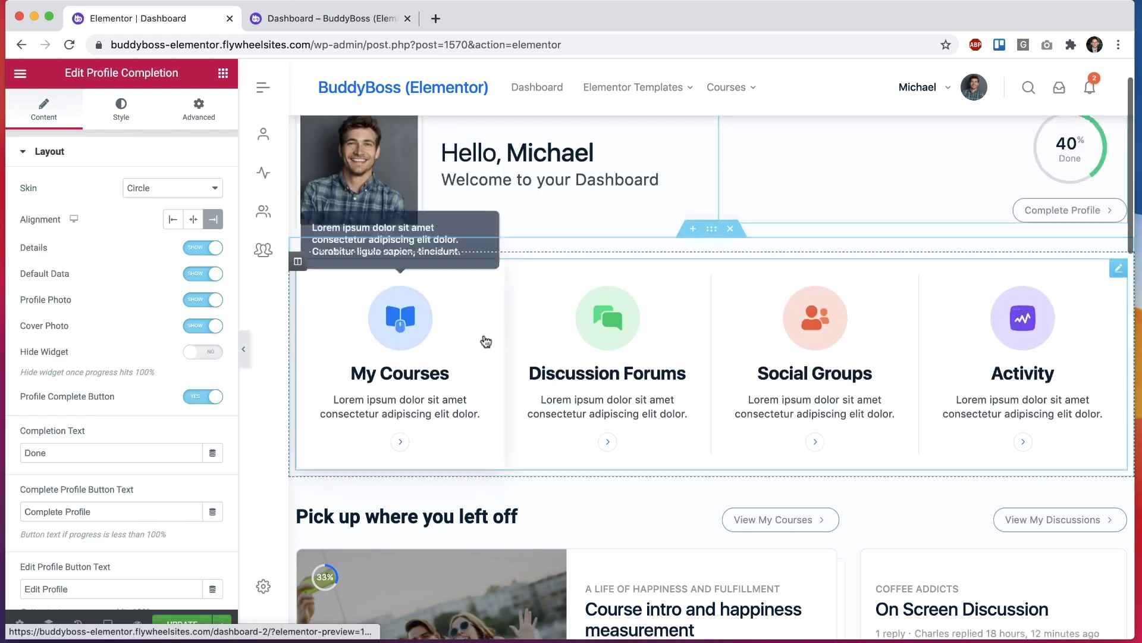
scroll(485, 340, "up", 1)
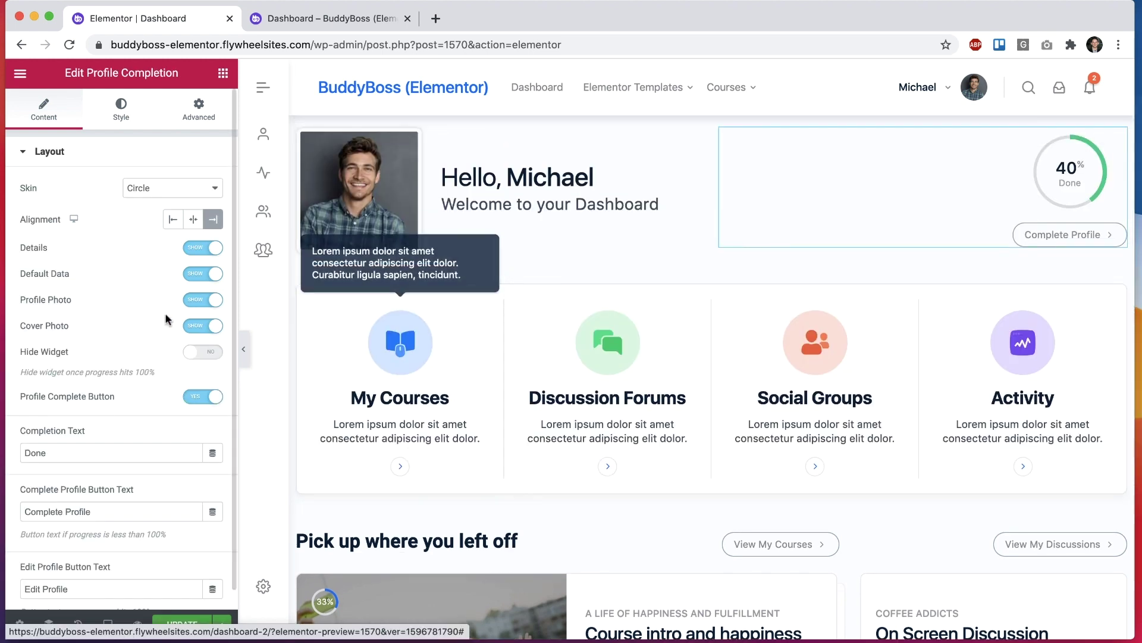
left_click(331, 364)
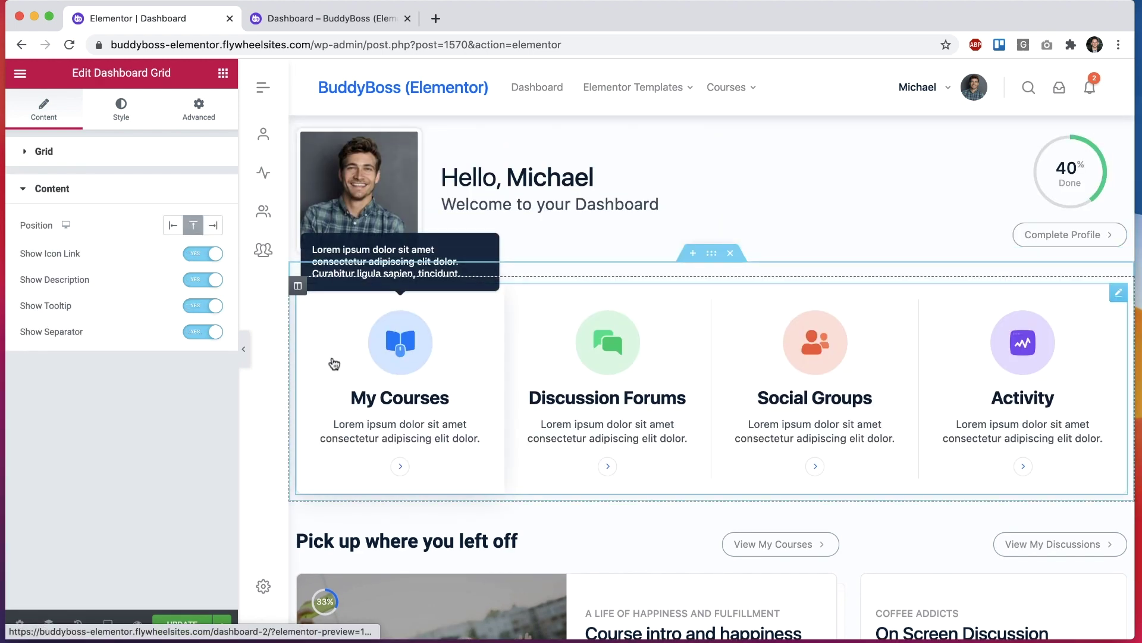
- Check the description text of the My Courses grid item and turn Show Description back off for the Dashboard Grid
left_click(81, 157)
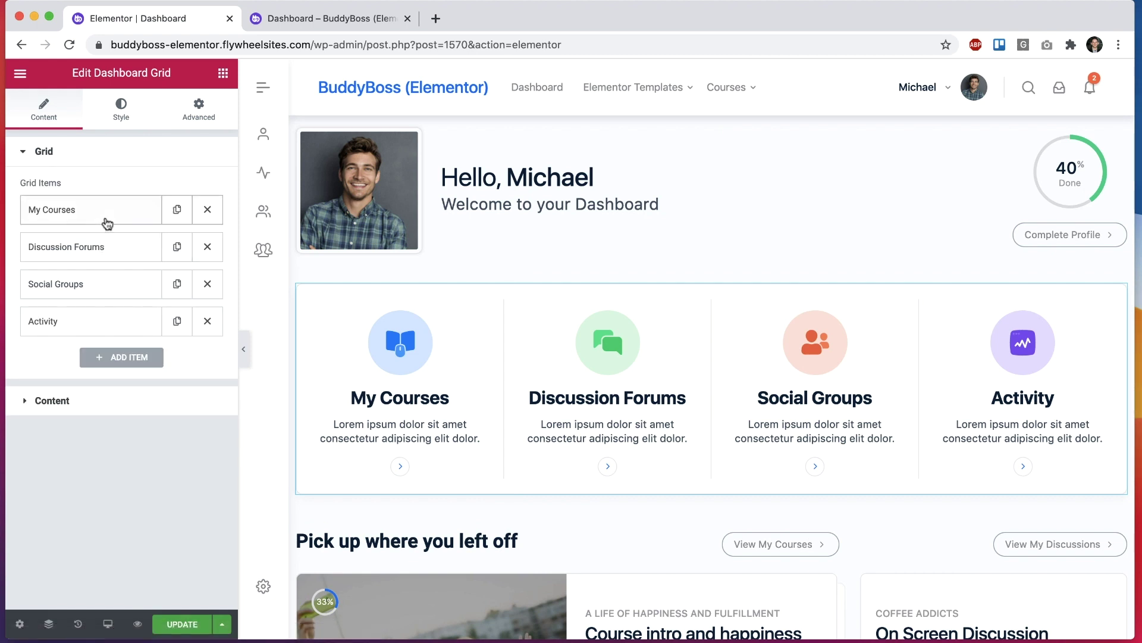
left_click(141, 215)
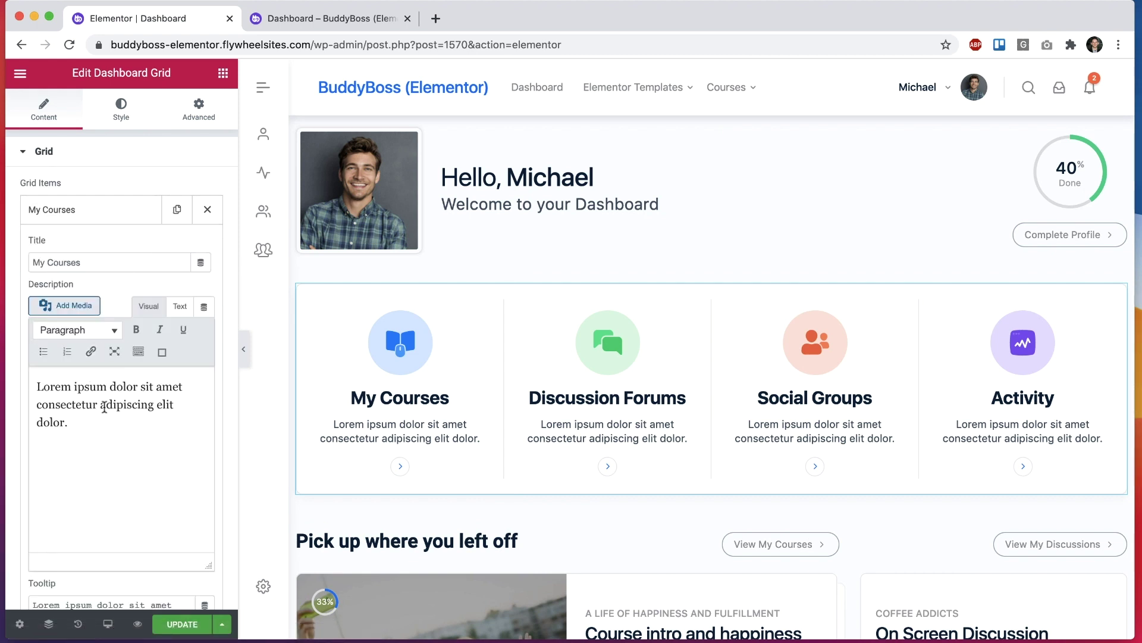
left_click(90, 211)
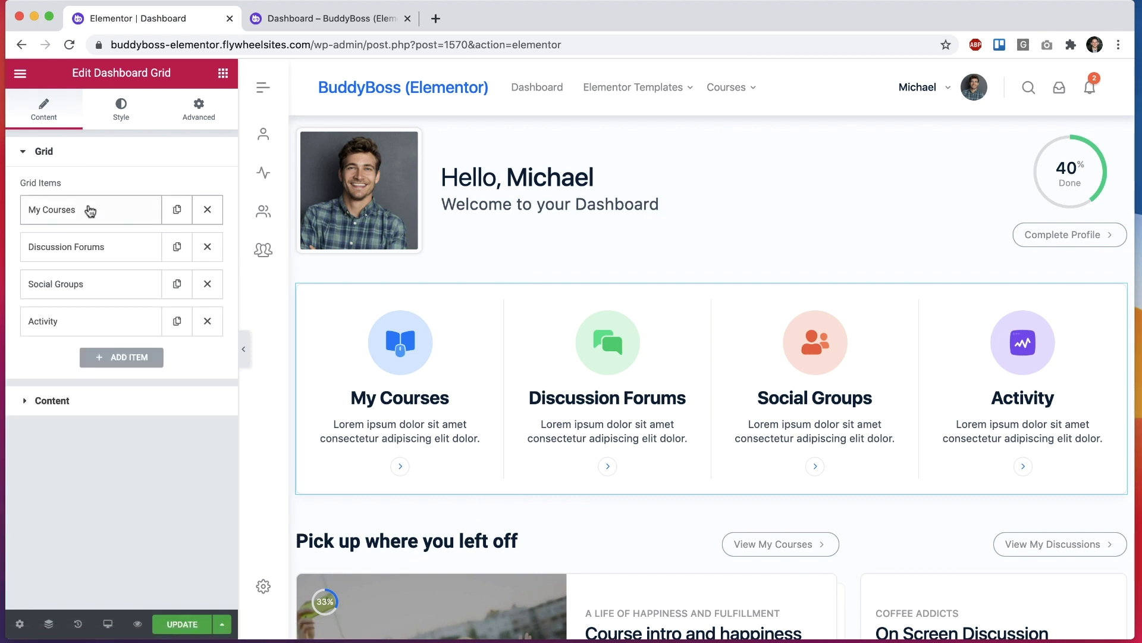
left_click(55, 402)
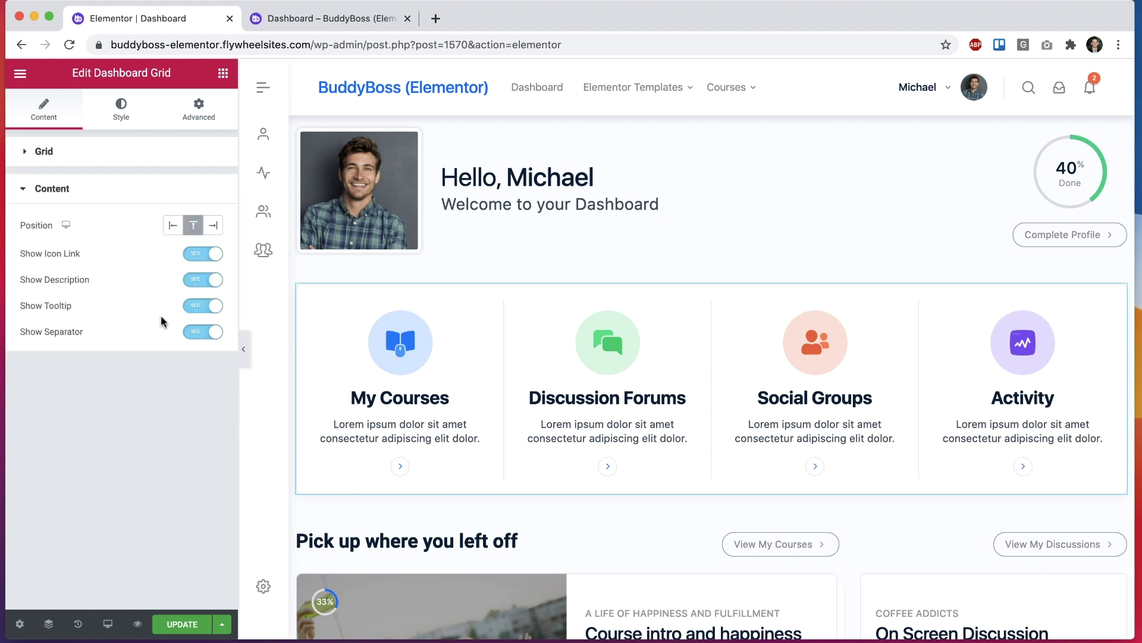
left_click(190, 278)
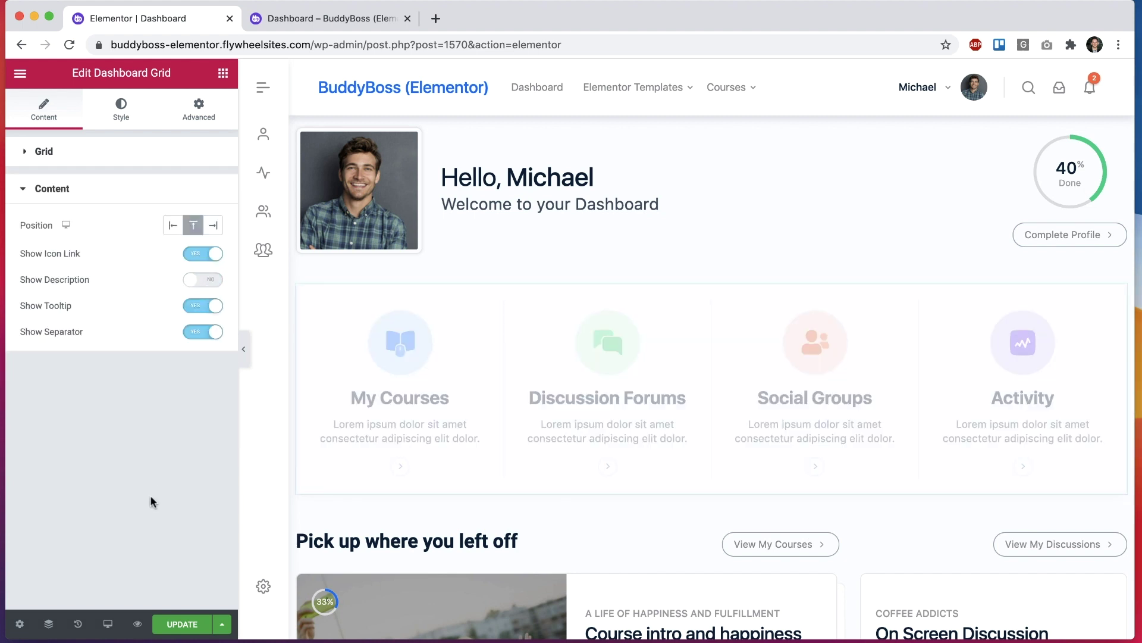
- Review the My Courses grid item's title, description, tooltip, image and link settings against its preview in the Dashboard Grid
left_click(86, 150)
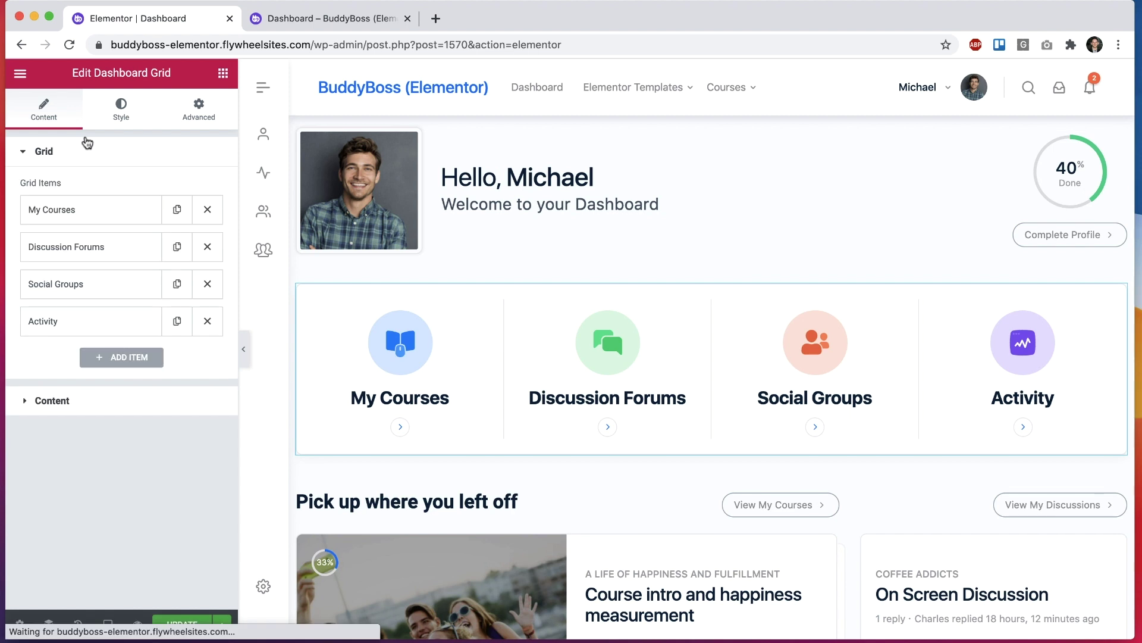
left_click(101, 209)
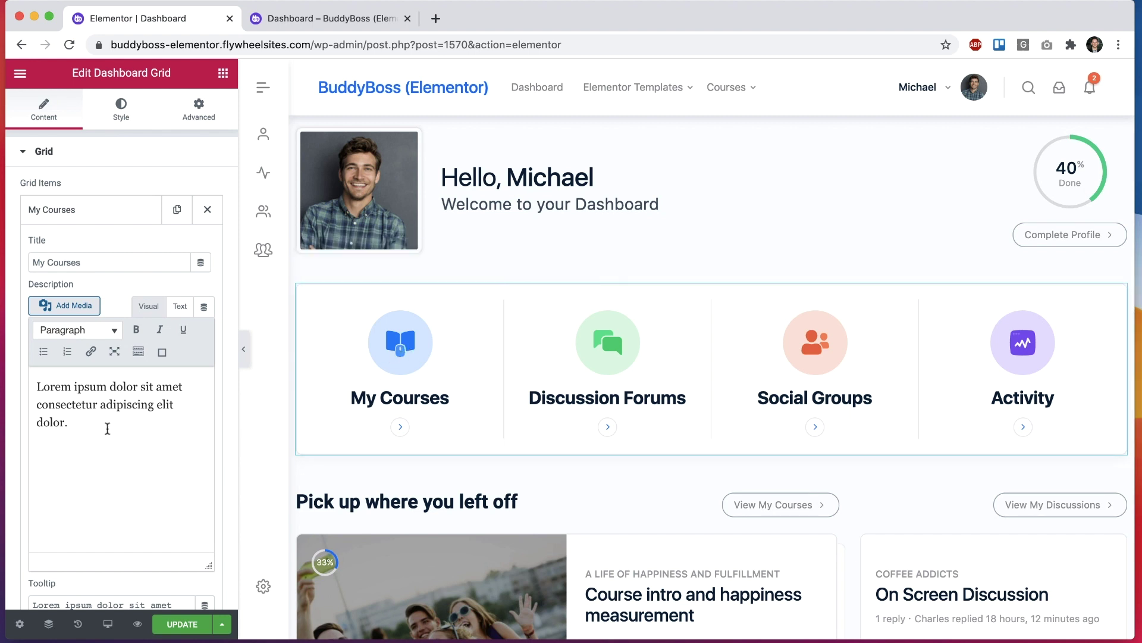
scroll(235, 363, "down", 5)
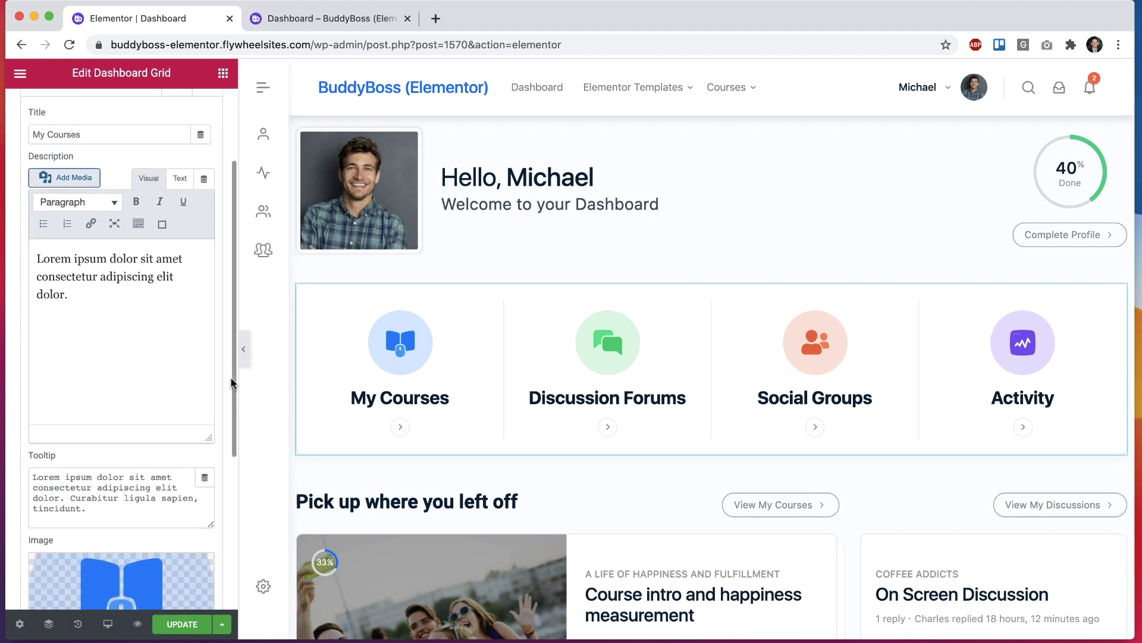
mouse_move(377, 322)
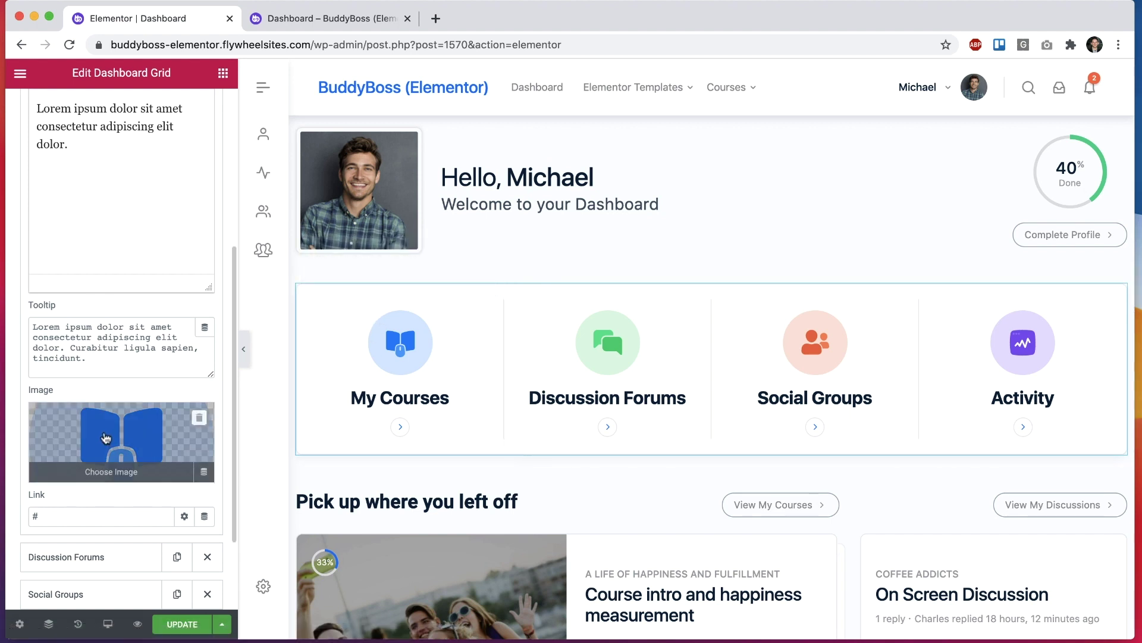
scroll(153, 391, "down", 1)
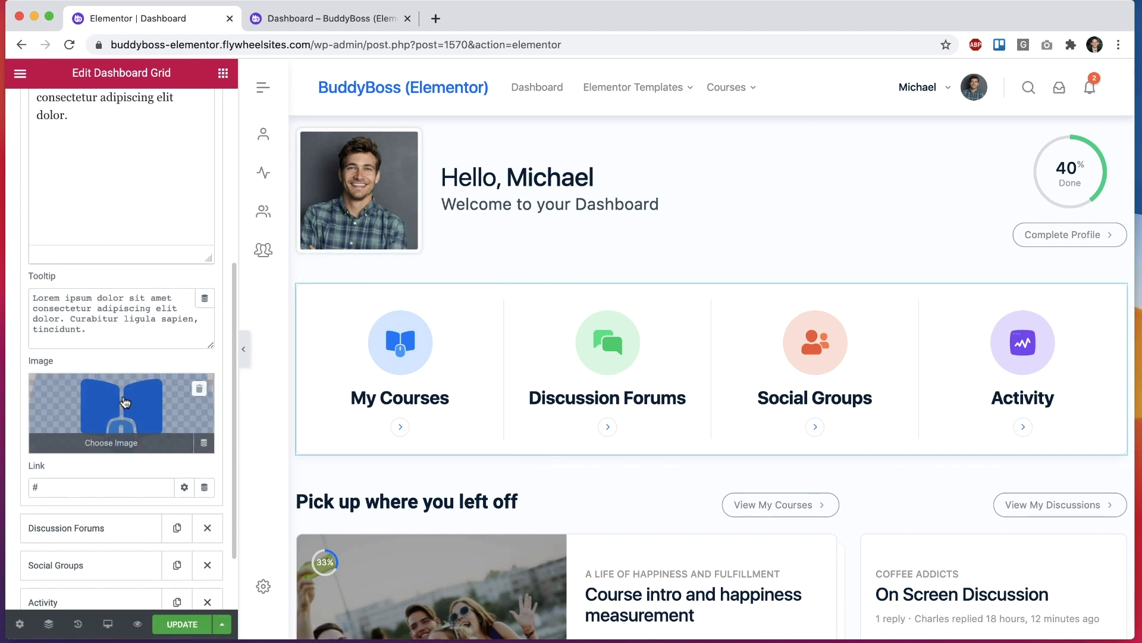
mouse_move(395, 341)
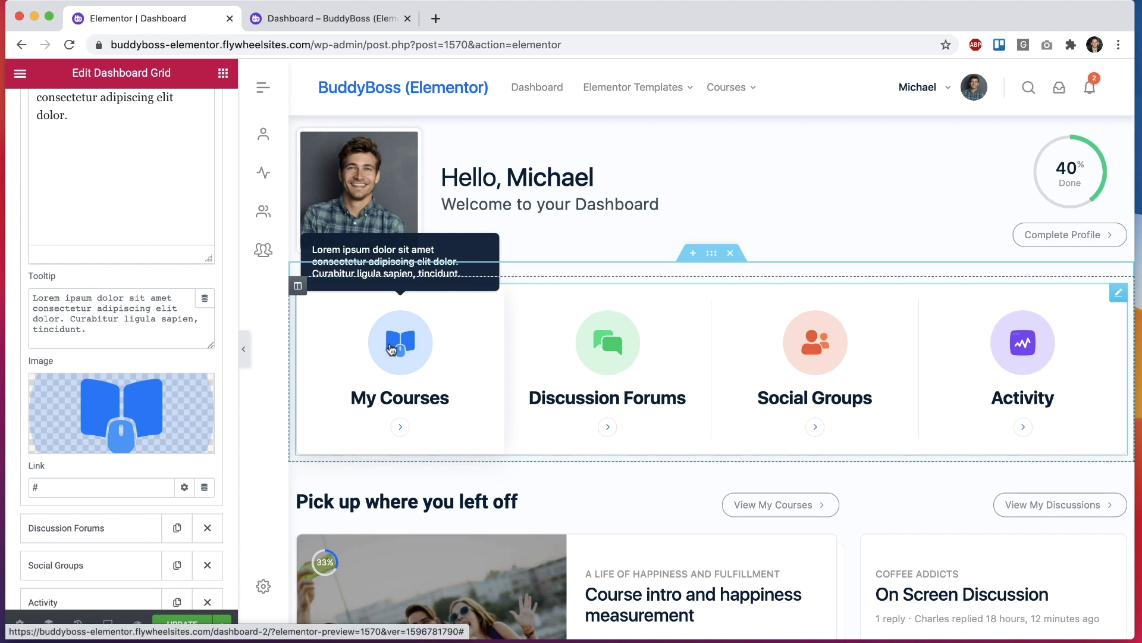
mouse_move(1001, 332)
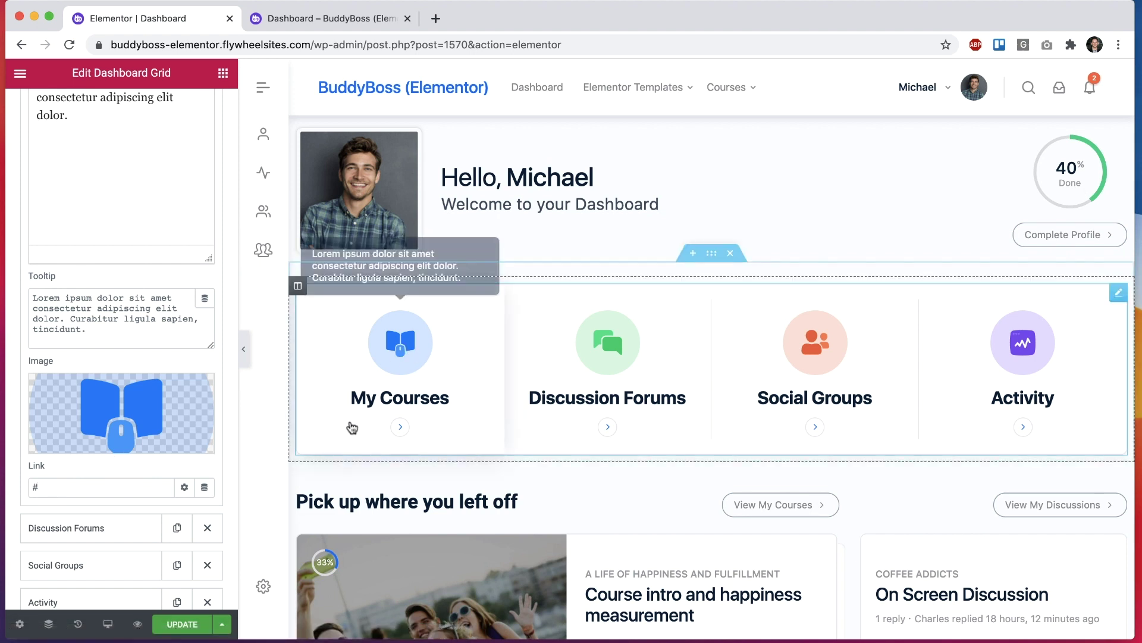
mouse_move(403, 426)
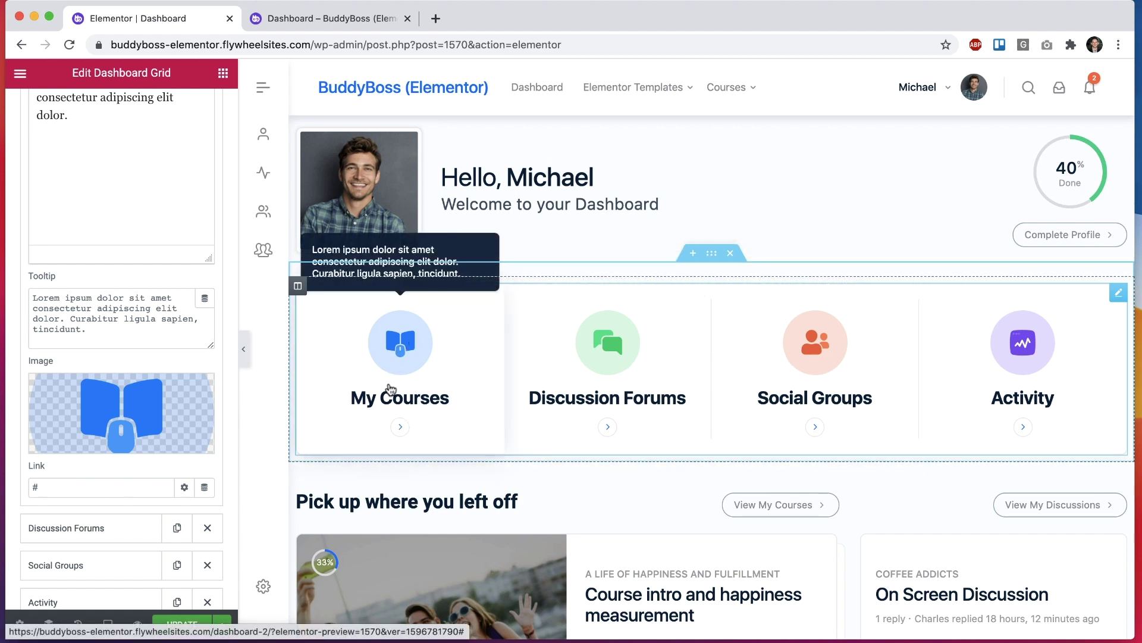
scroll(556, 338, "down", 3)
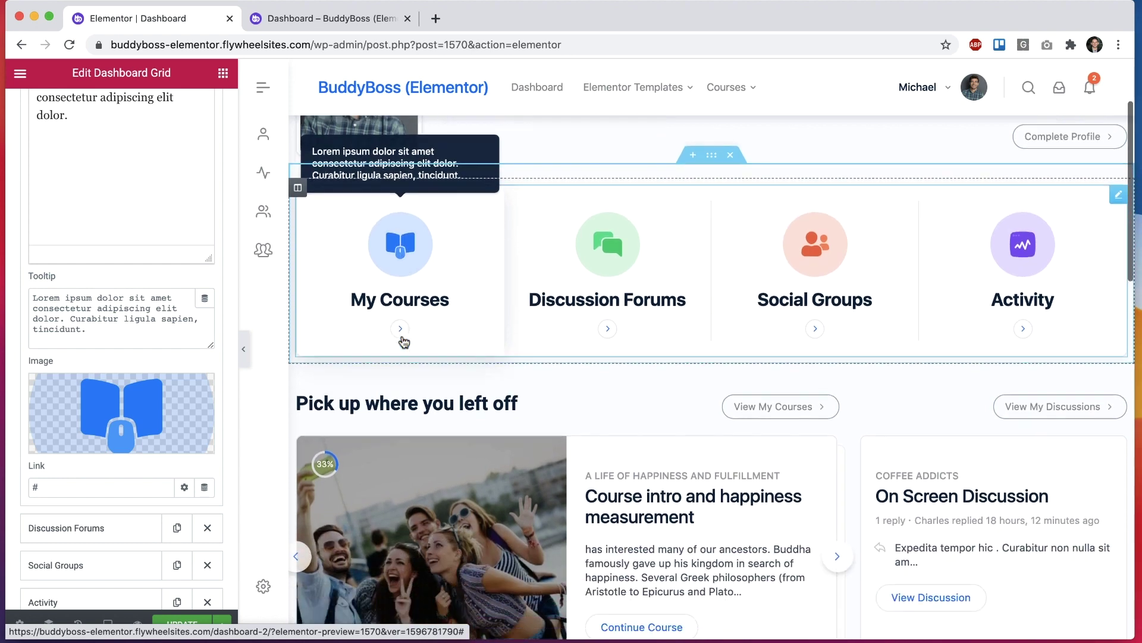
- Open the LearnDash Activity widget for editing and check its course slider on the front-end dashboard
left_click(606, 364)
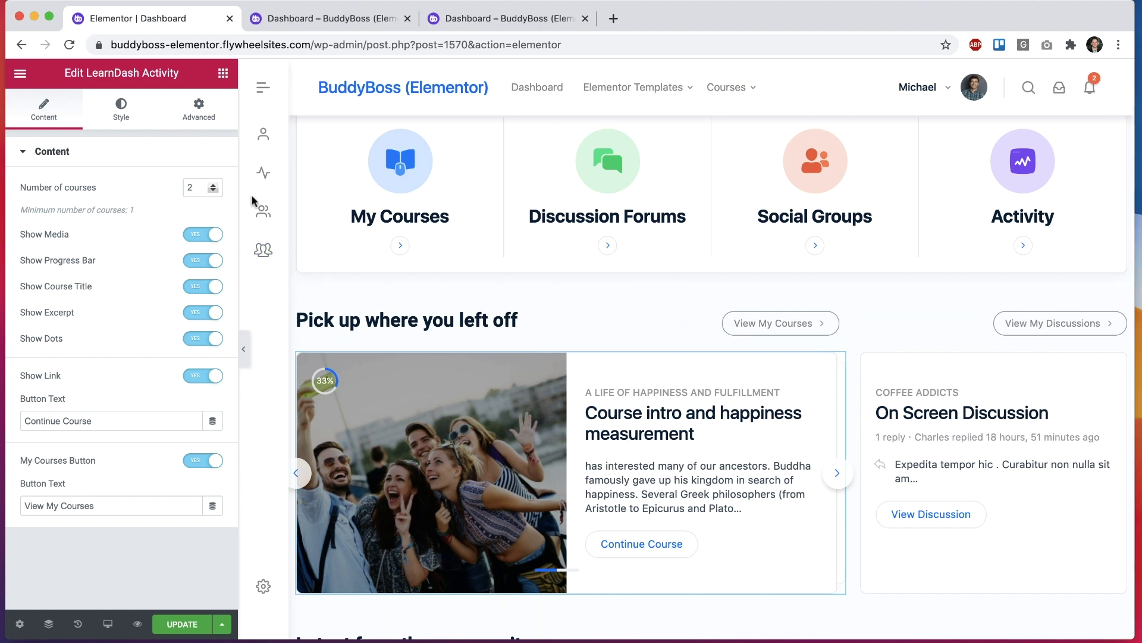
left_click(332, 18)
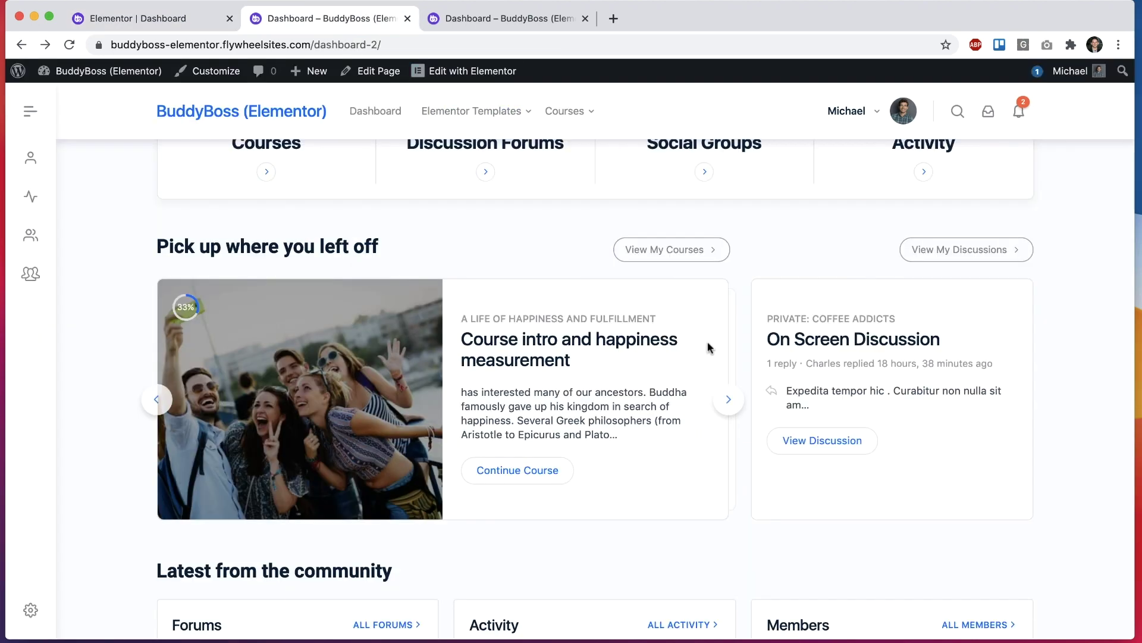
left_click(731, 399)
left_click(177, 21)
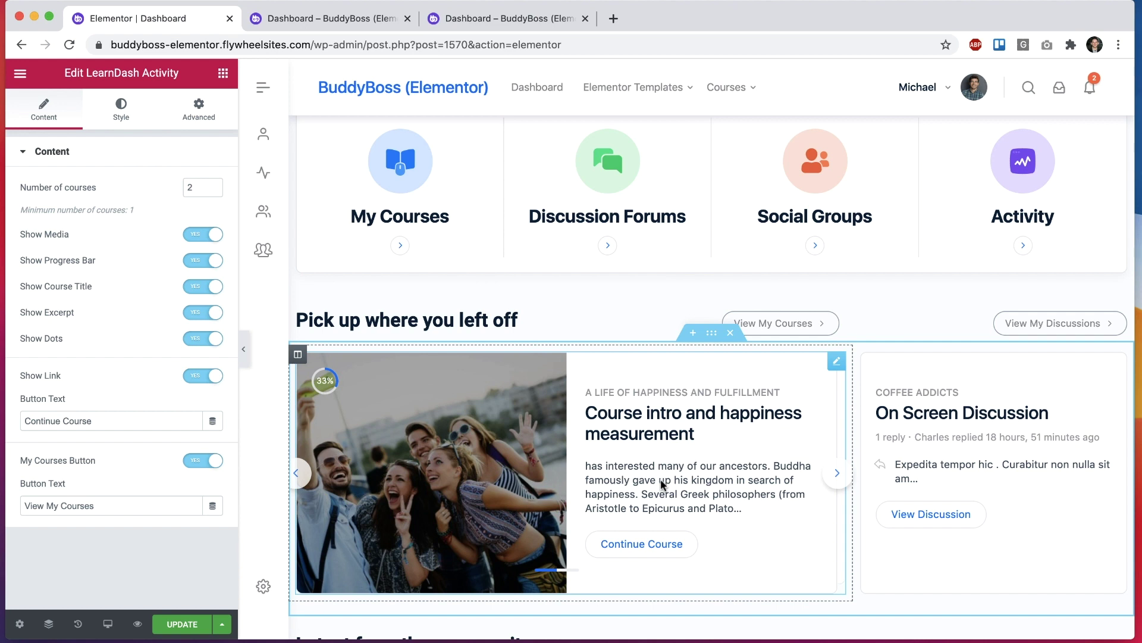
- Try hiding the LearnDash Activity widget's navigation dots and course media, turning both options back on
left_click(203, 337)
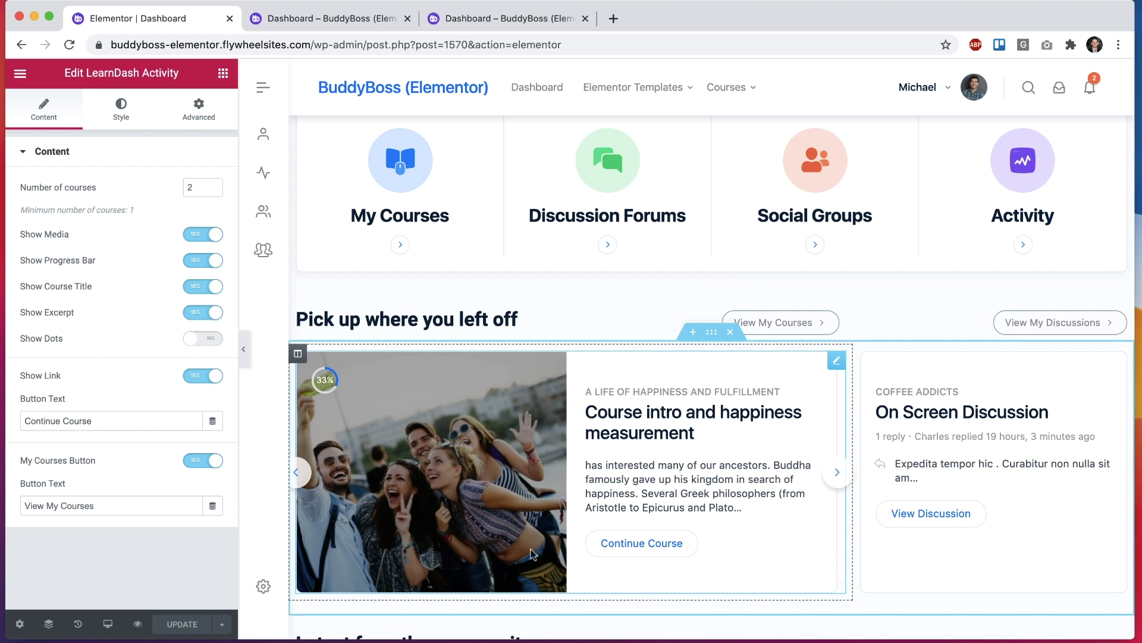
left_click(201, 234)
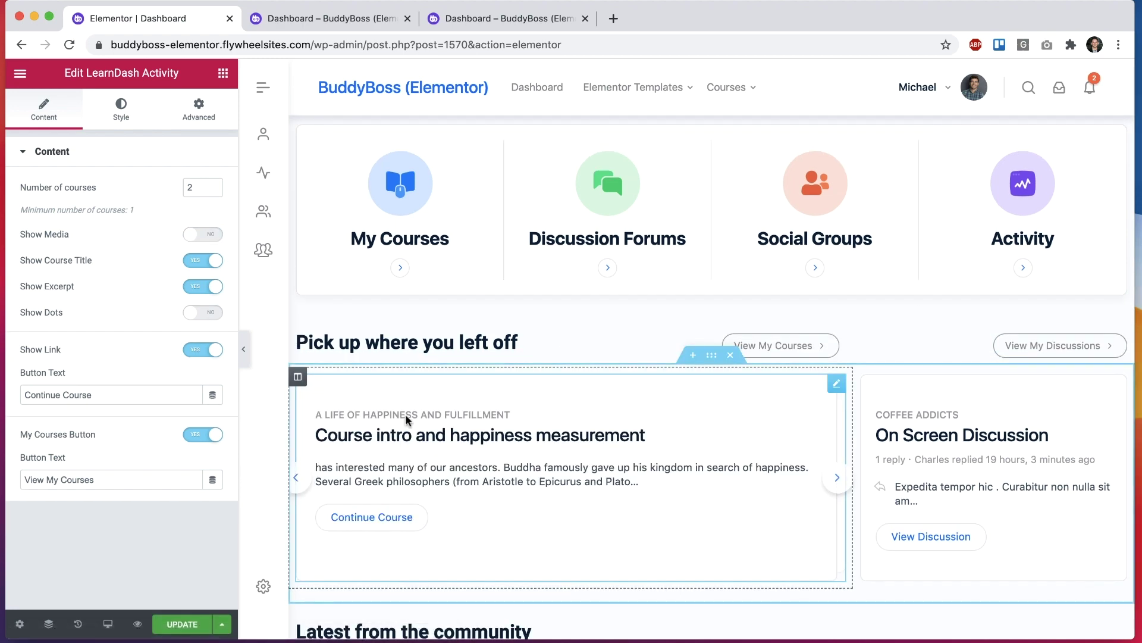
left_click(214, 234)
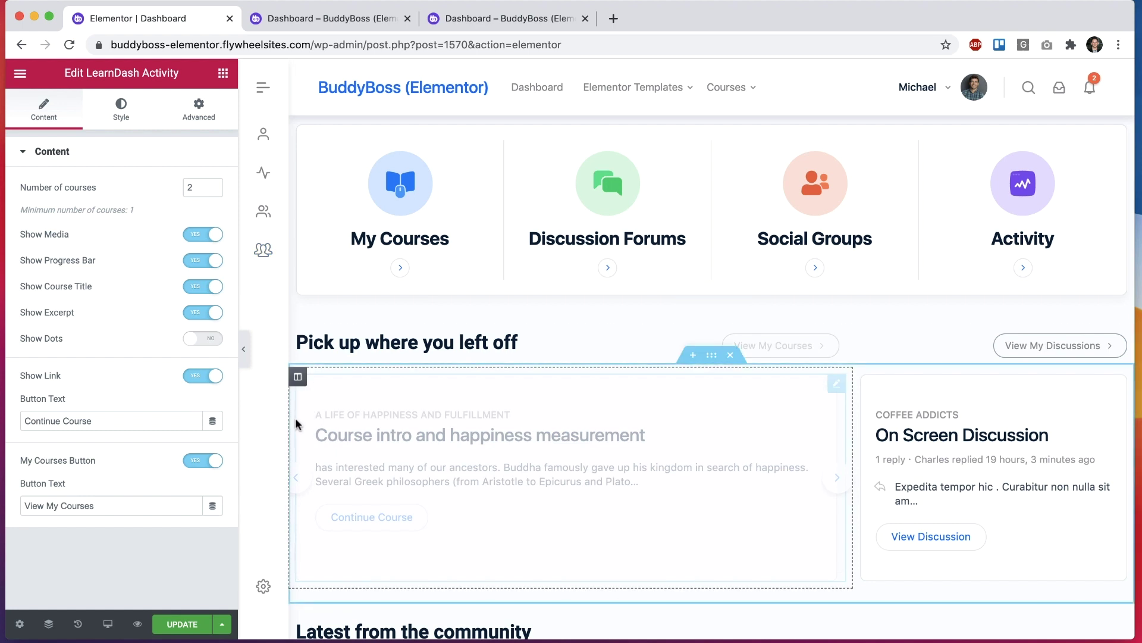
scroll(295, 420, "down", 3)
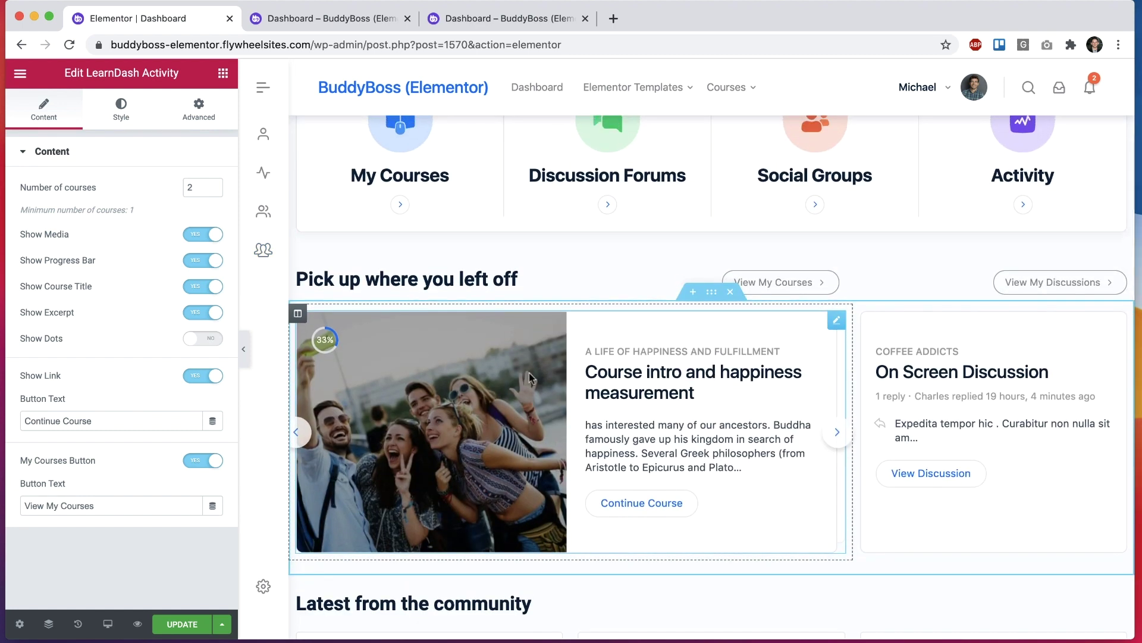
mouse_move(326, 340)
left_click(211, 339)
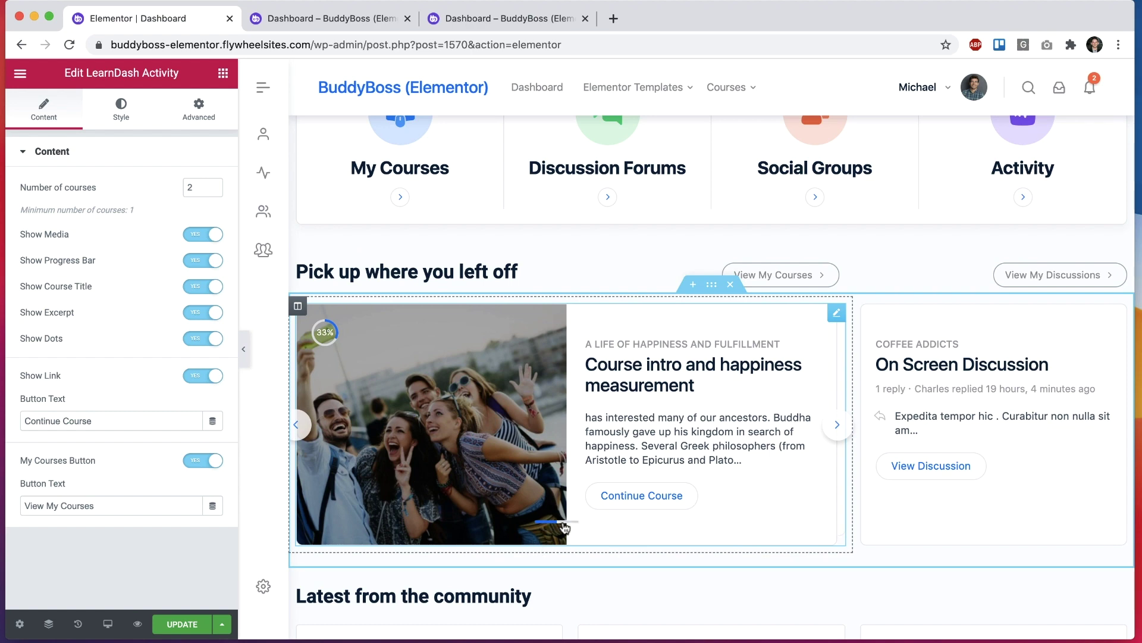
- Page through the courses in the LearnDash Activity slider and turn off its My Courses Button option
left_click(833, 422)
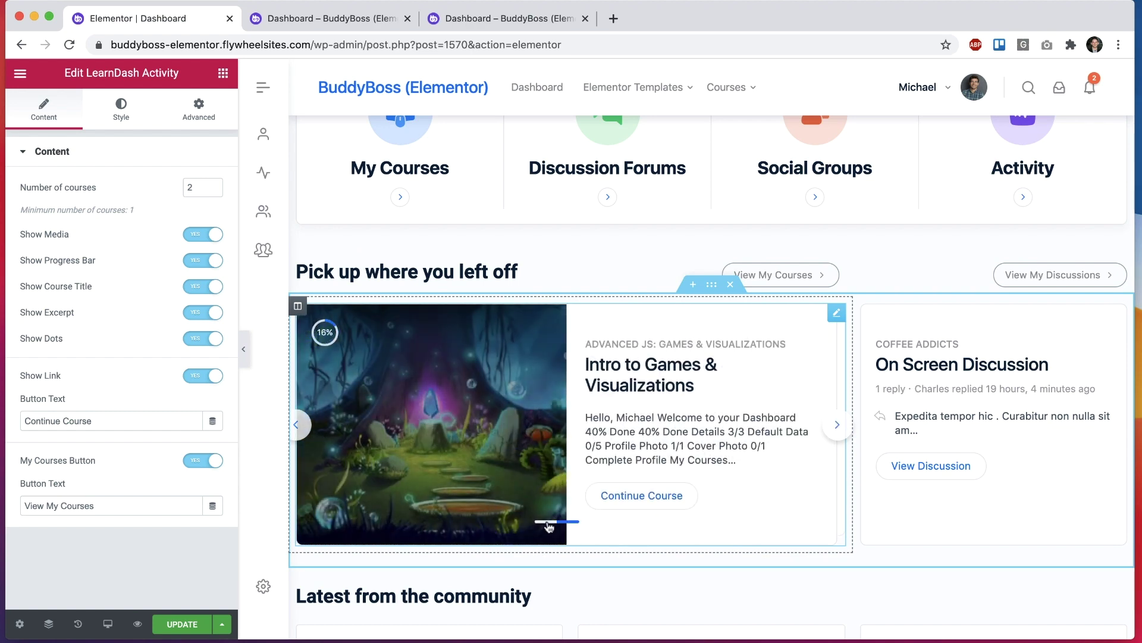
left_click(301, 424)
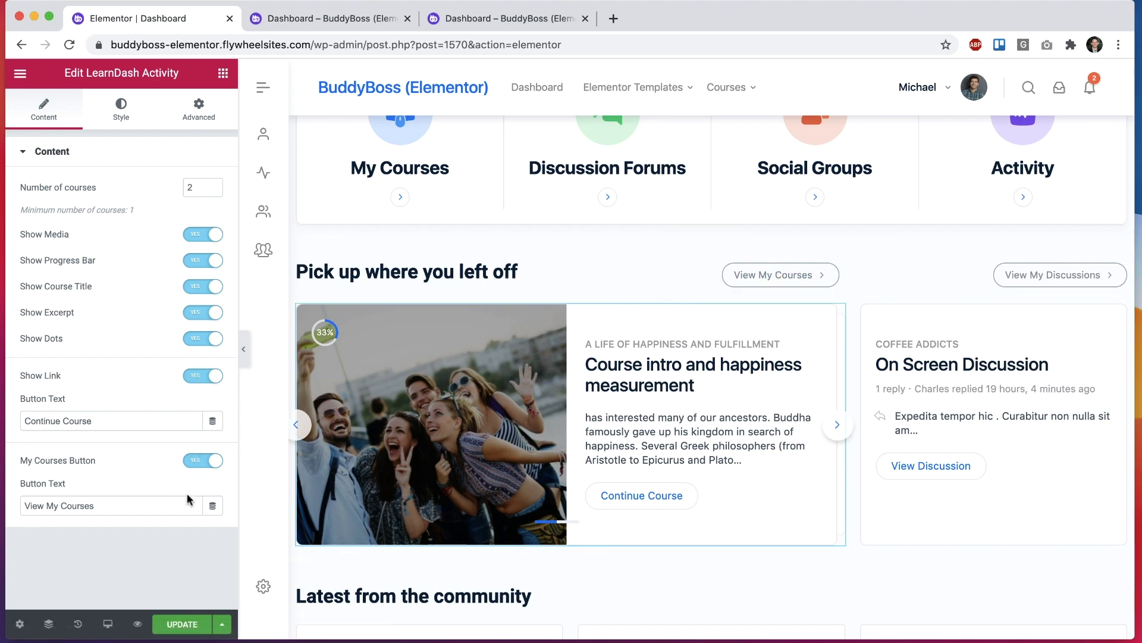
left_click(201, 461)
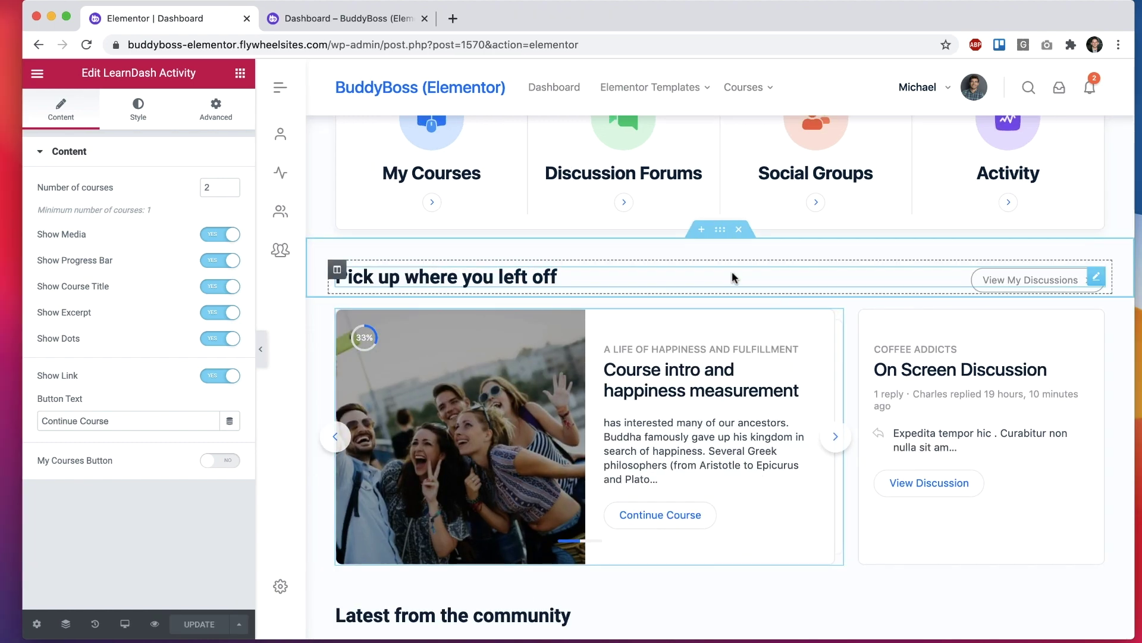
- Open the Forums Activity widget and try hiding its forum title and meta data, turning each option back on
left_click(886, 328)
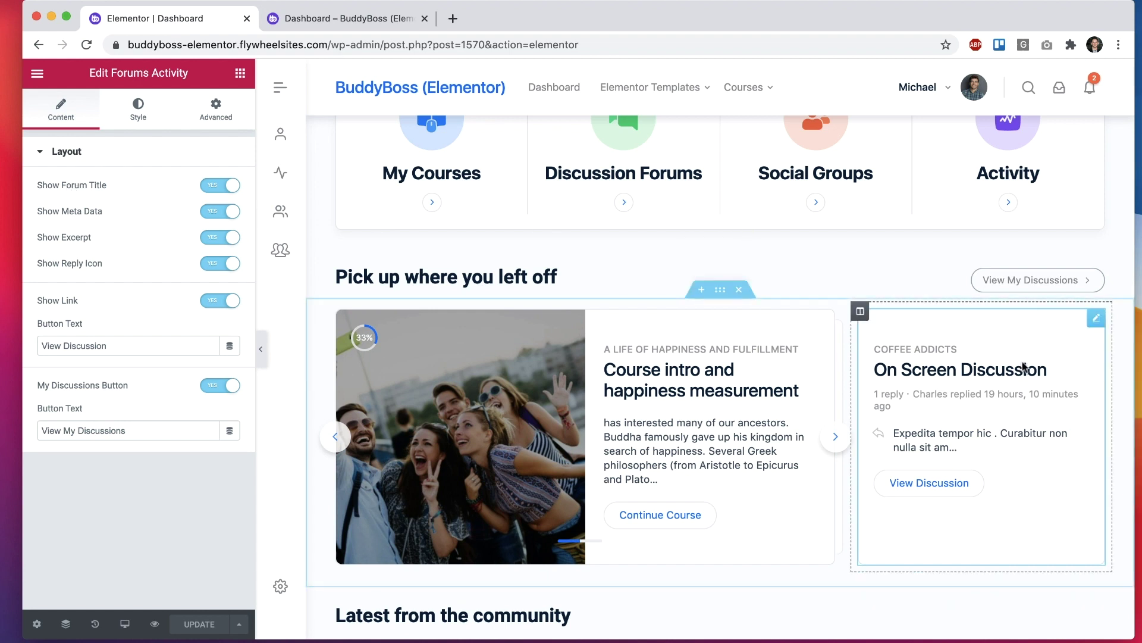
left_click(213, 188)
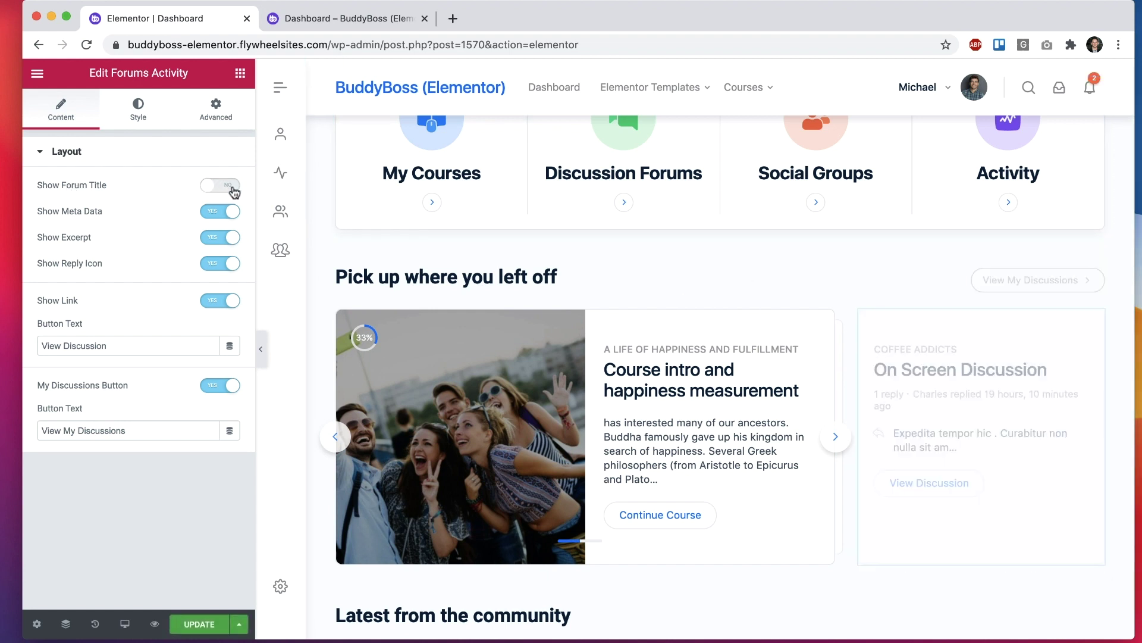
left_click(233, 187)
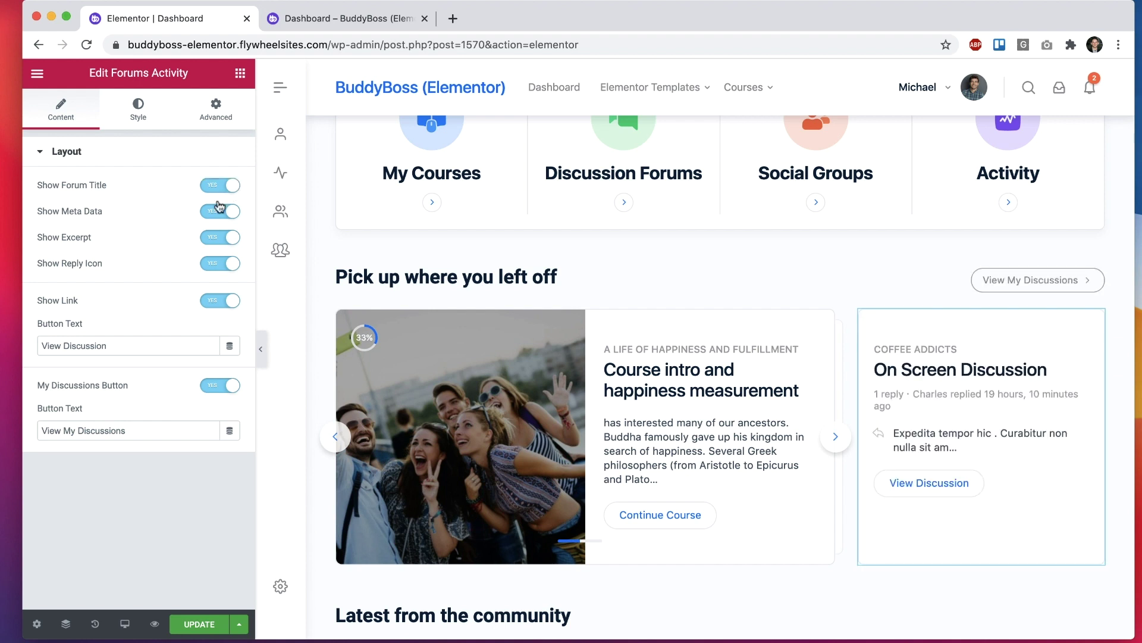
left_click(219, 212)
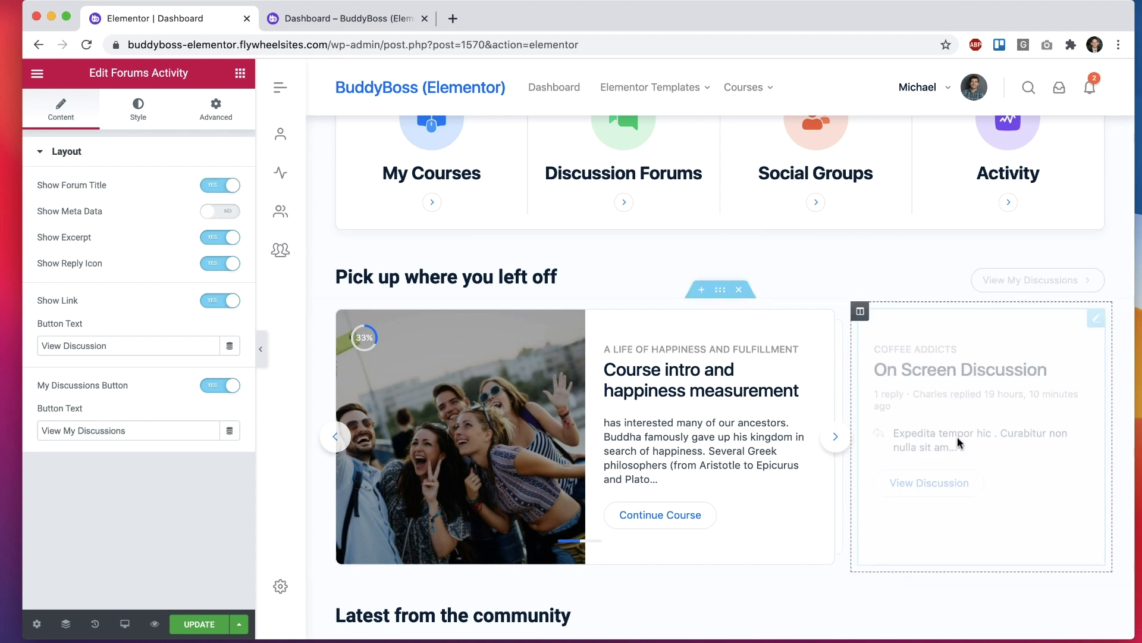
left_click(231, 213)
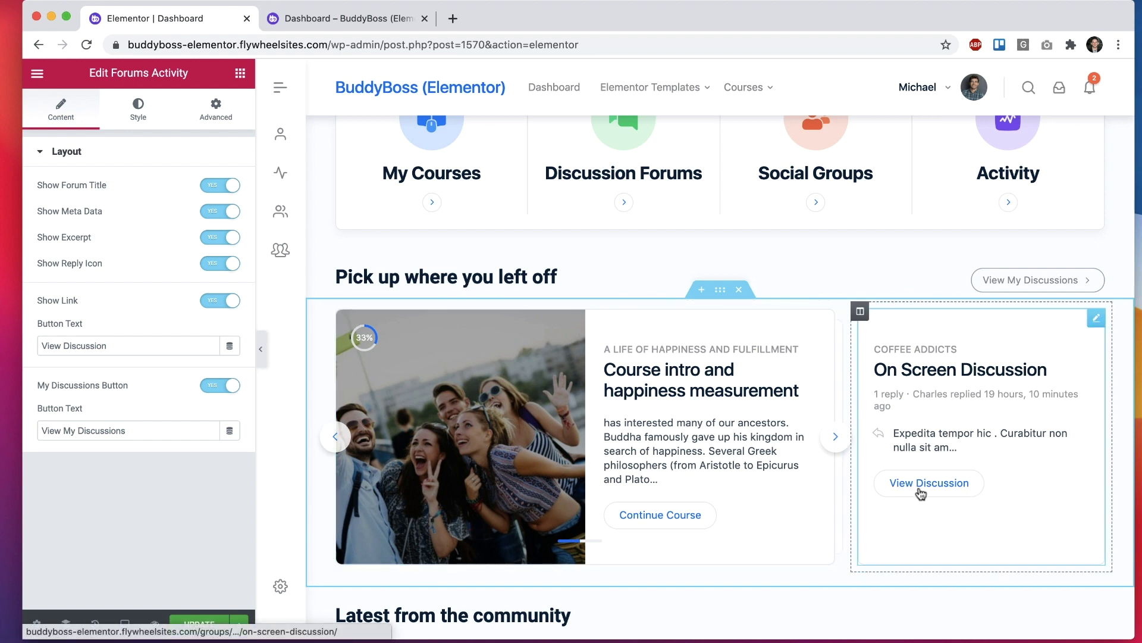
- Try hiding the Forums Activity widget's discussion link and My Discussions button, turning each option back on
left_click(222, 301)
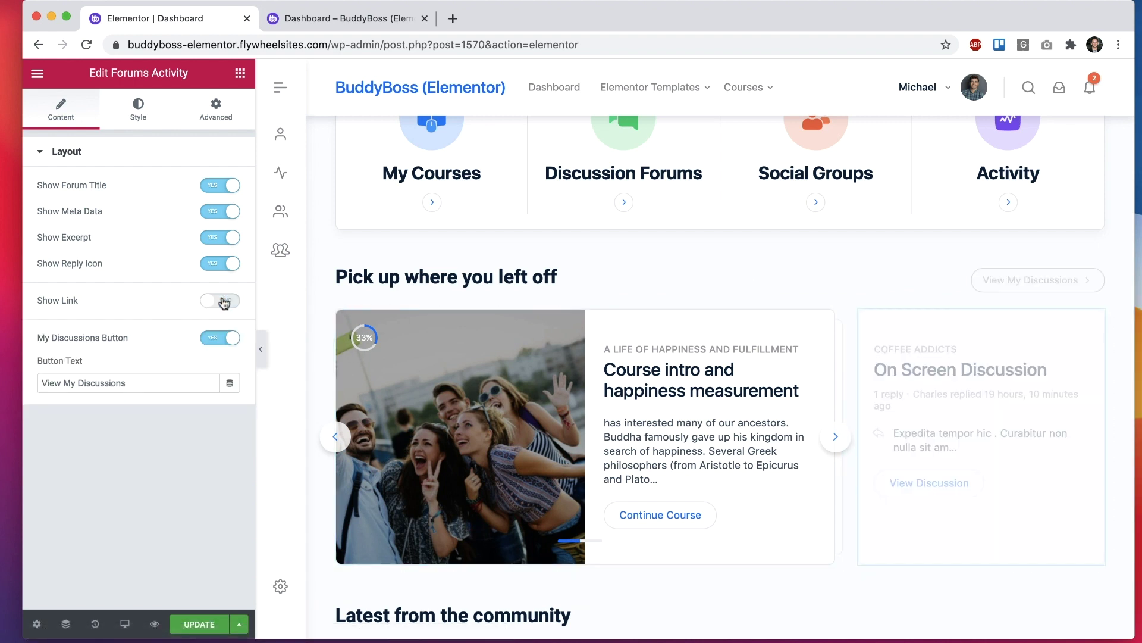
left_click(229, 302)
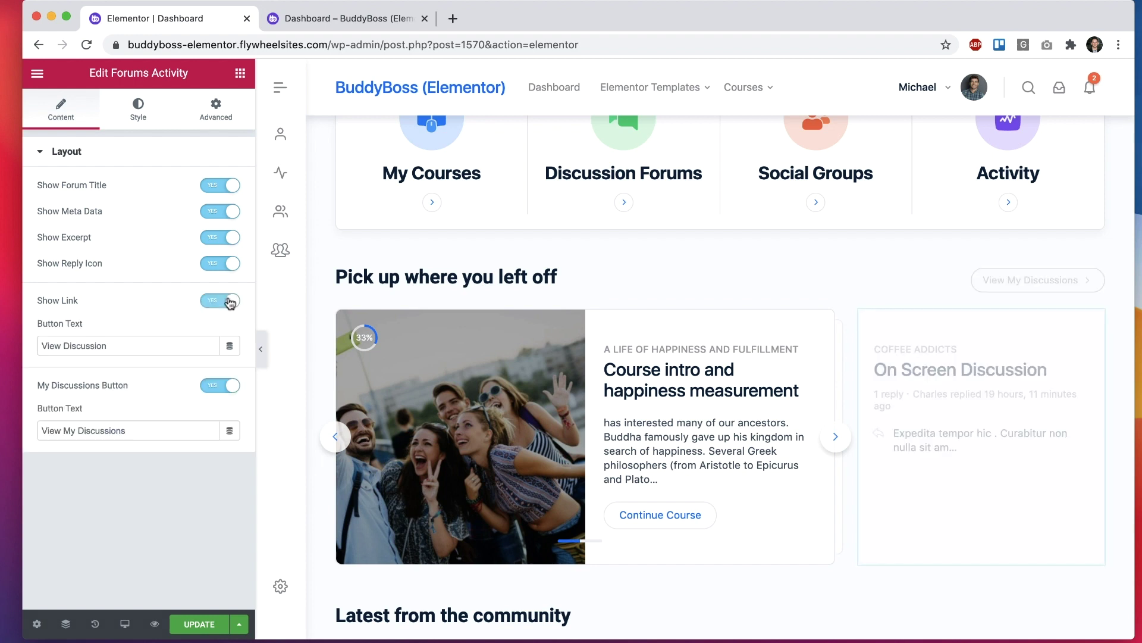
left_click(212, 386)
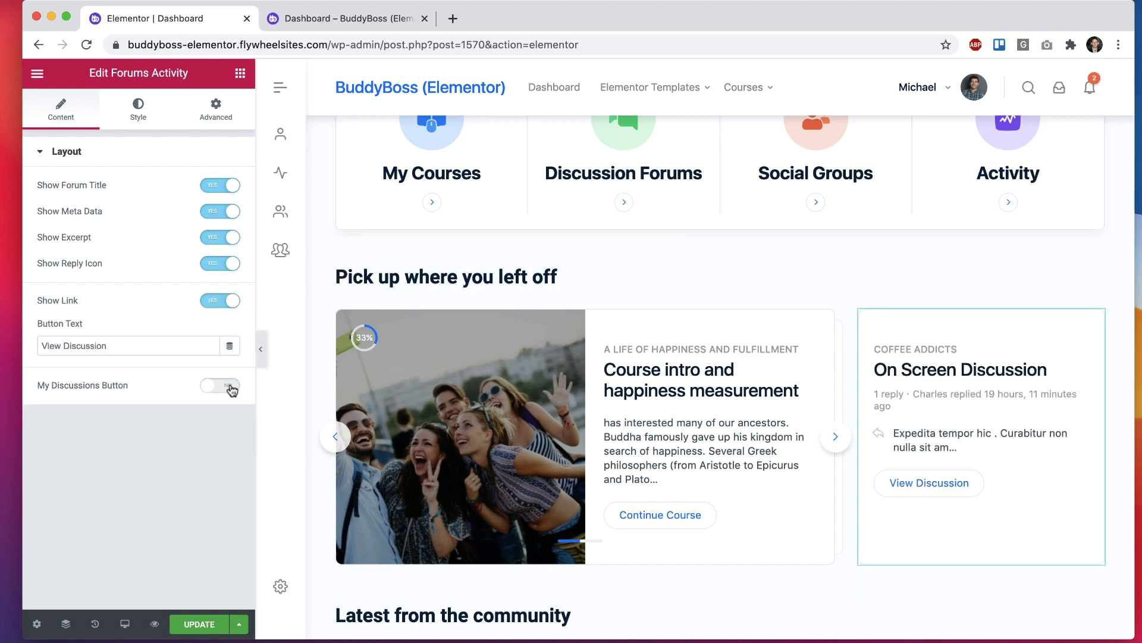
left_click(232, 386)
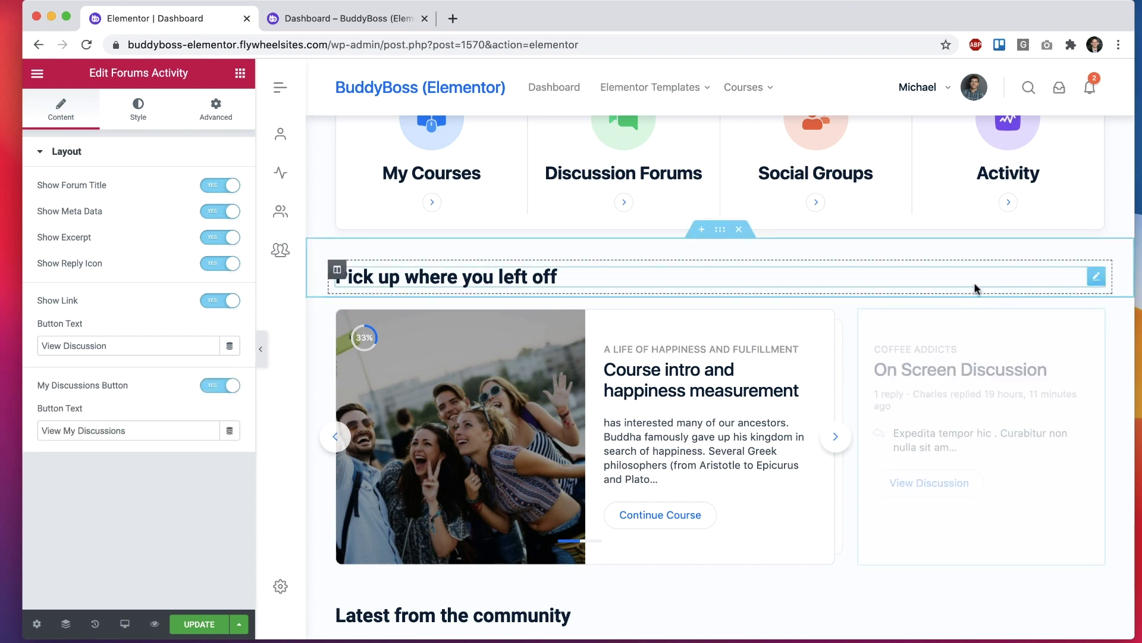
key("ctrl+alt+Return")
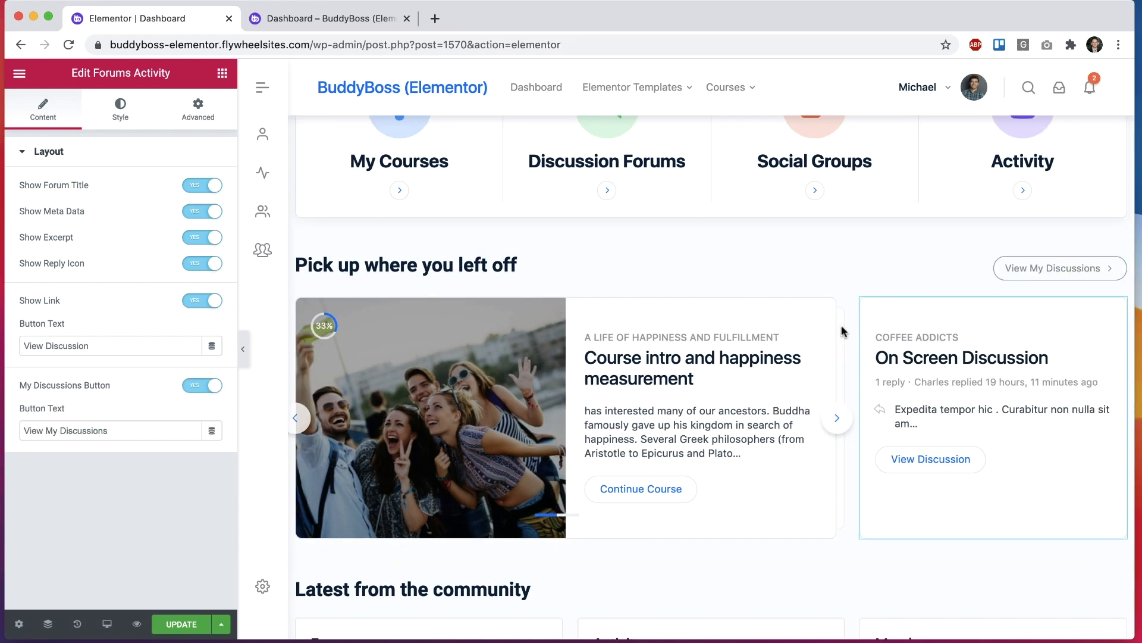
- Look over the Forums, Activity and Members widgets in the Latest from the community section
scroll(842, 326, "down", 3)
scroll(841, 327, "down", 5)
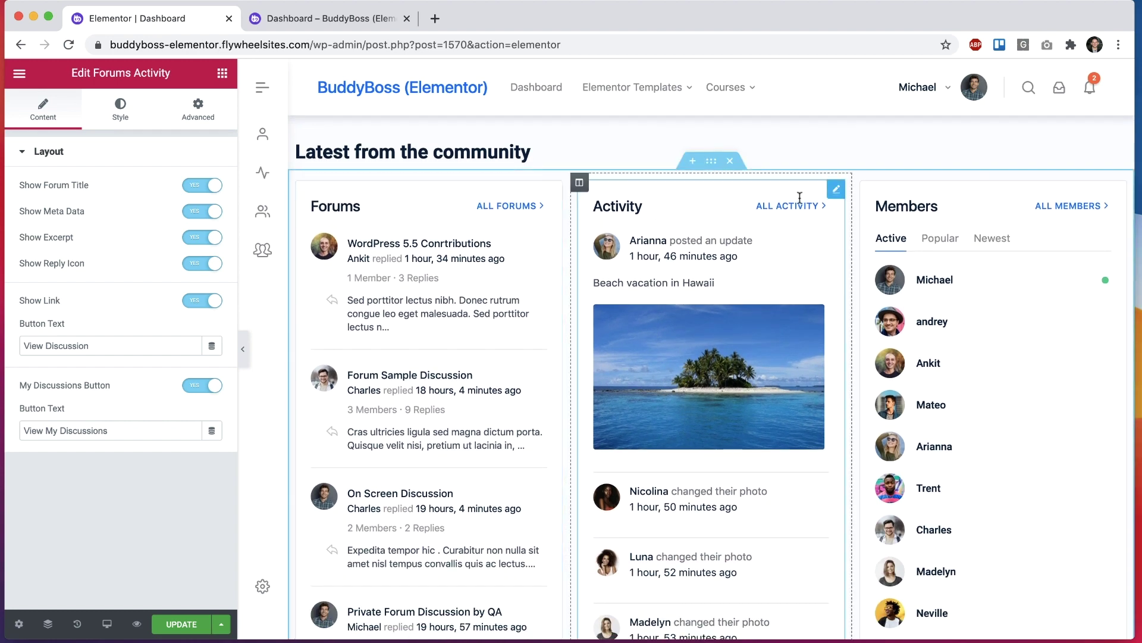
scroll(961, 212, "up", 4)
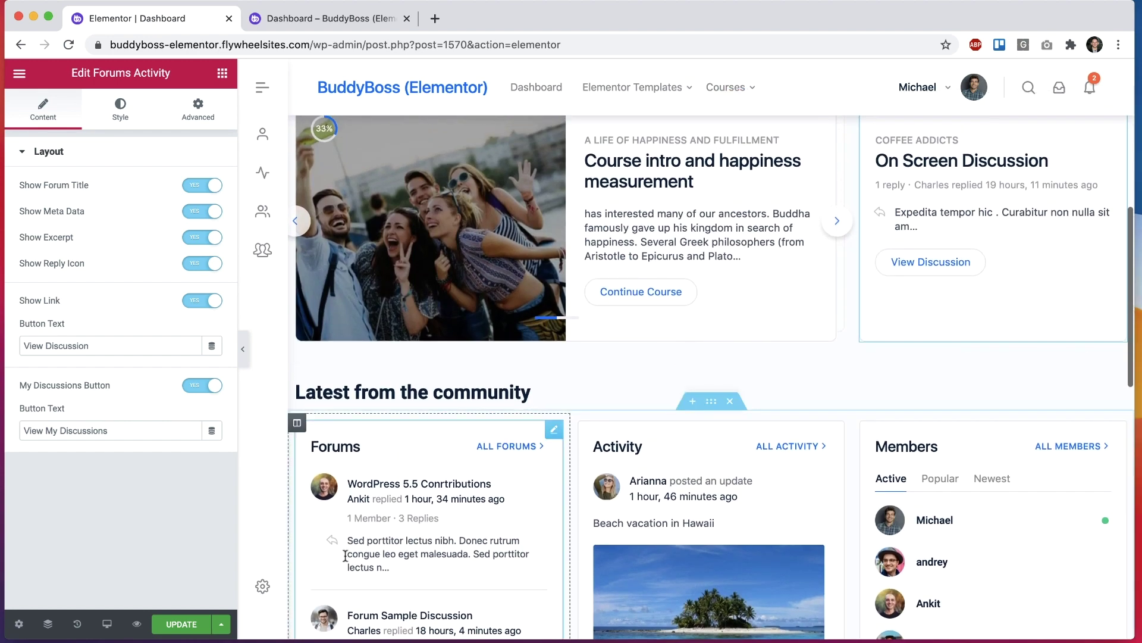
scroll(1032, 232, "up", 1)
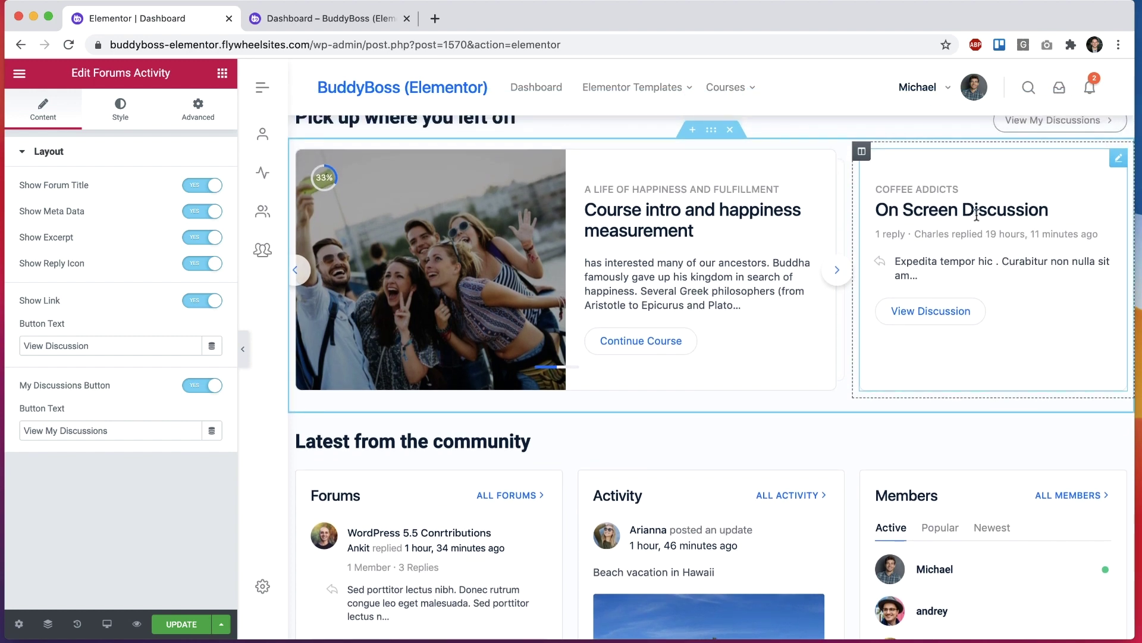
scroll(926, 329, "down", 5)
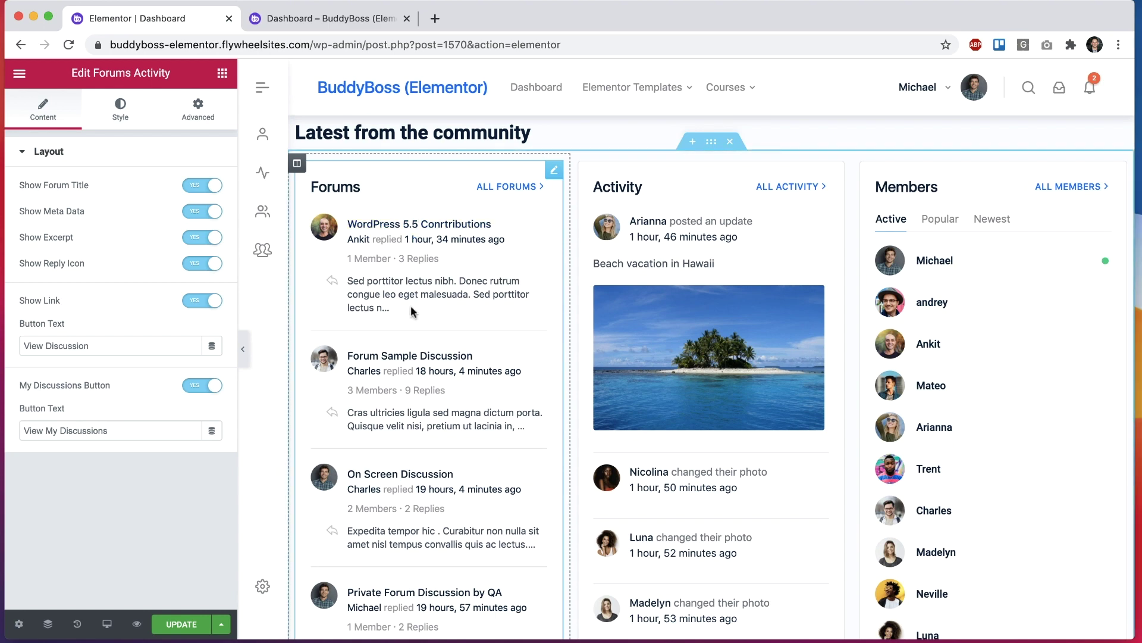
scroll(397, 430, "down", 3)
scroll(680, 185, "up", 3)
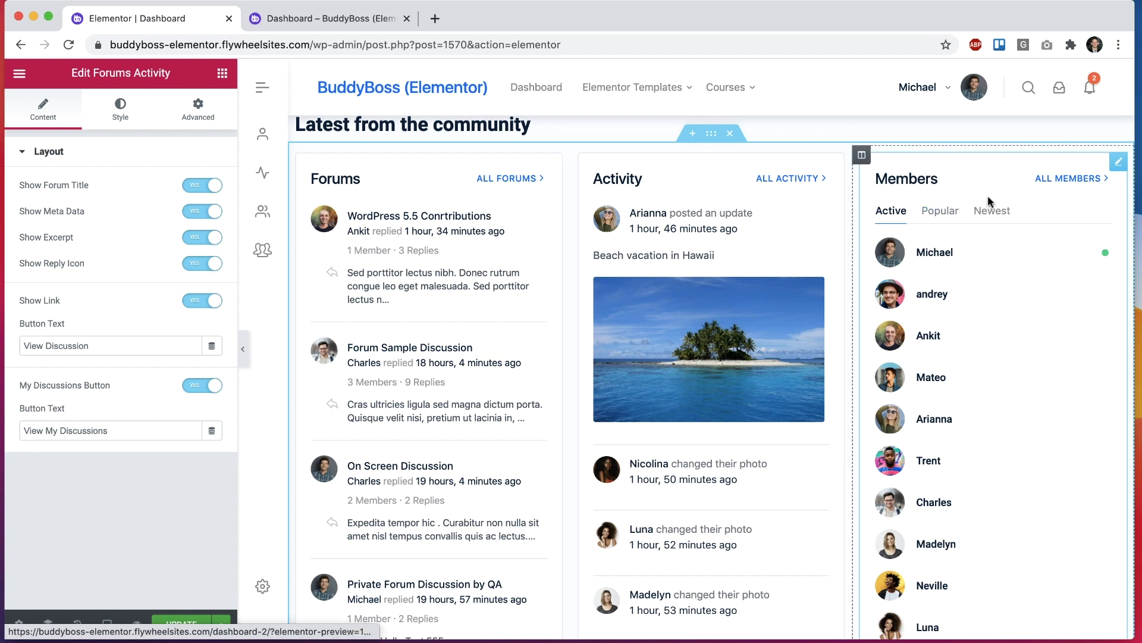
- Open the Forums widget for editing and set its Forums Count to 9 and Row Space to 18
left_click(426, 173)
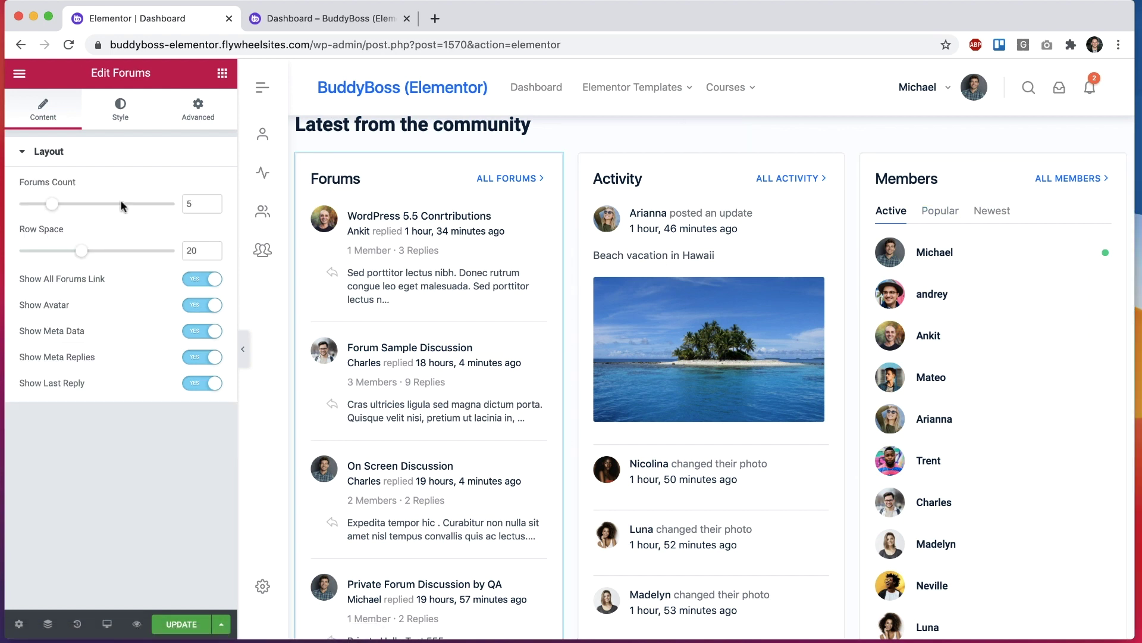
left_click_drag(53, 204, 85, 205)
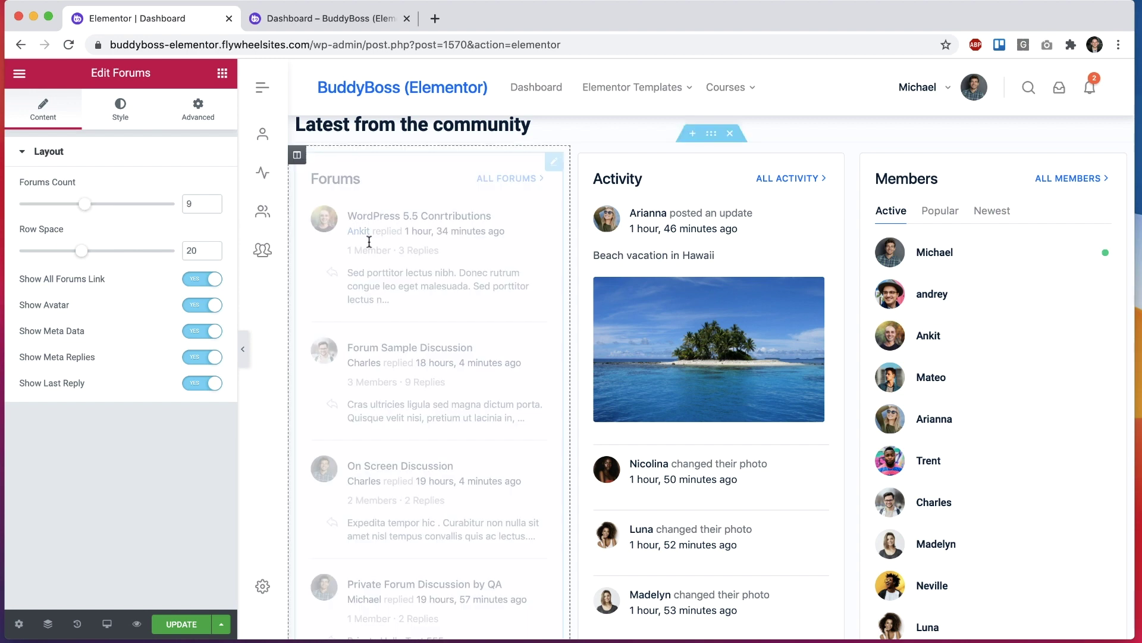
scroll(393, 268, "down", 5)
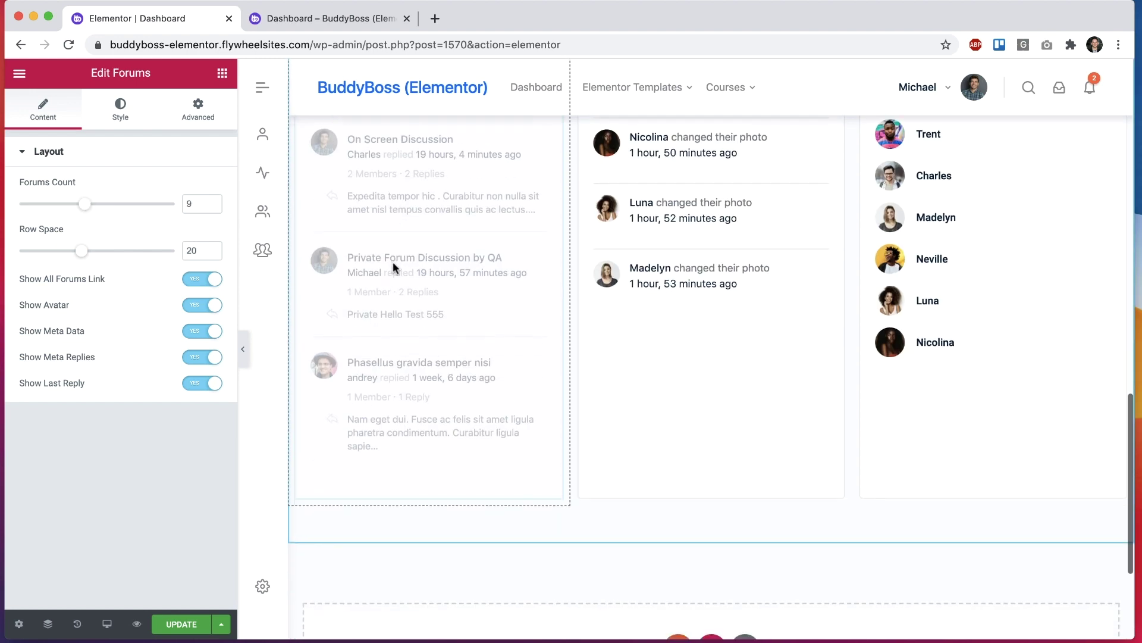
scroll(392, 262, "up", 5)
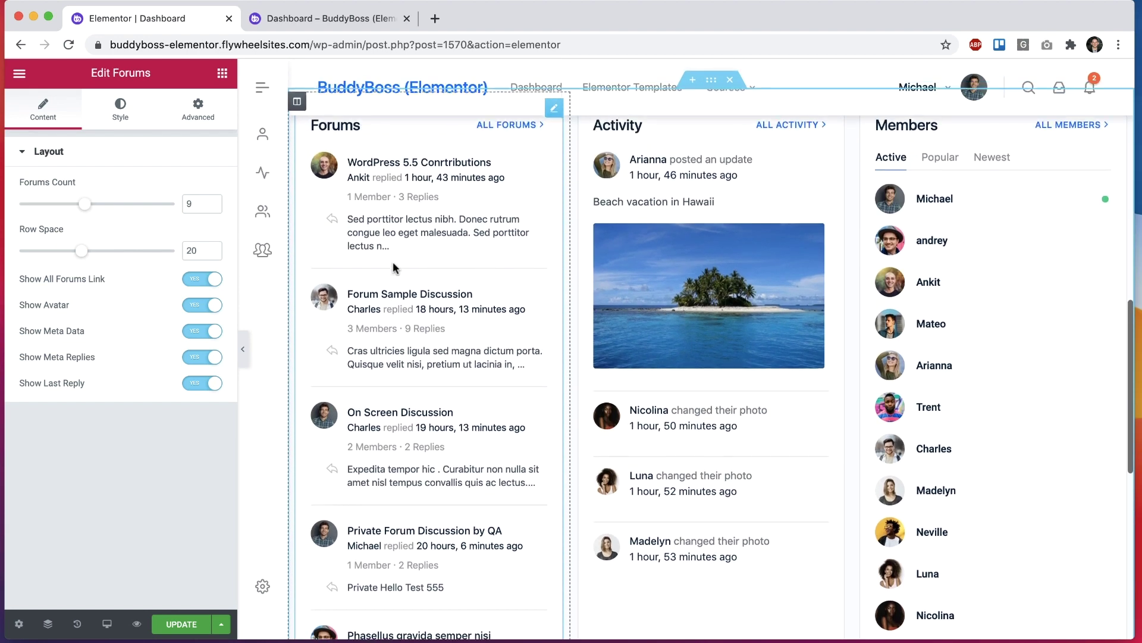
left_click_drag(81, 251, 76, 250)
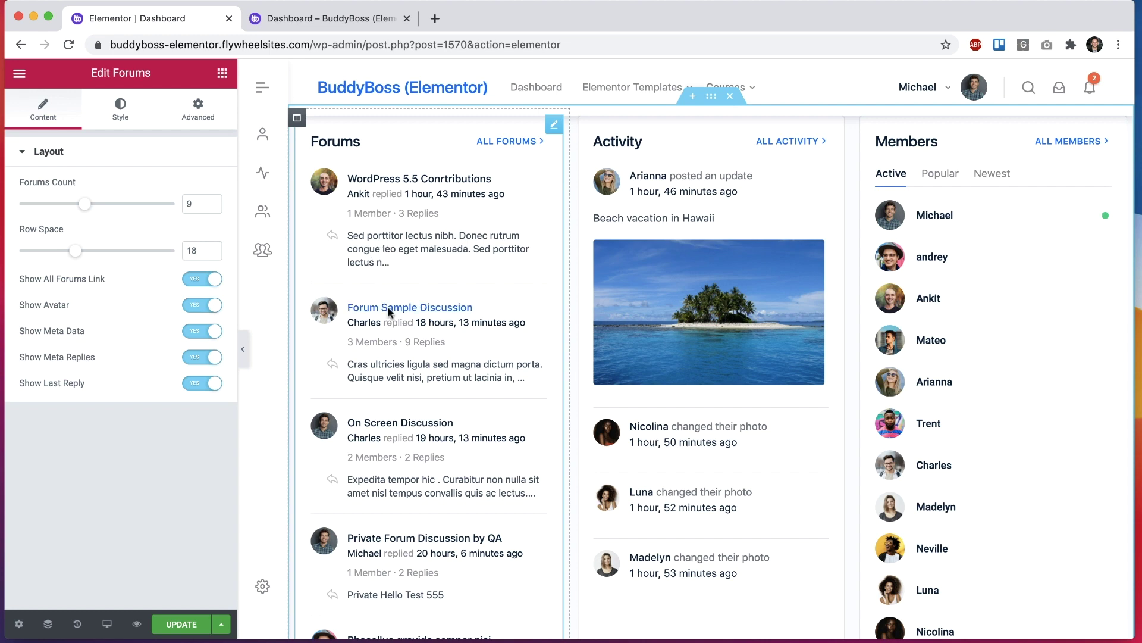
- Open the Activity widget for editing and set its Activity Count to 6
left_click(667, 160)
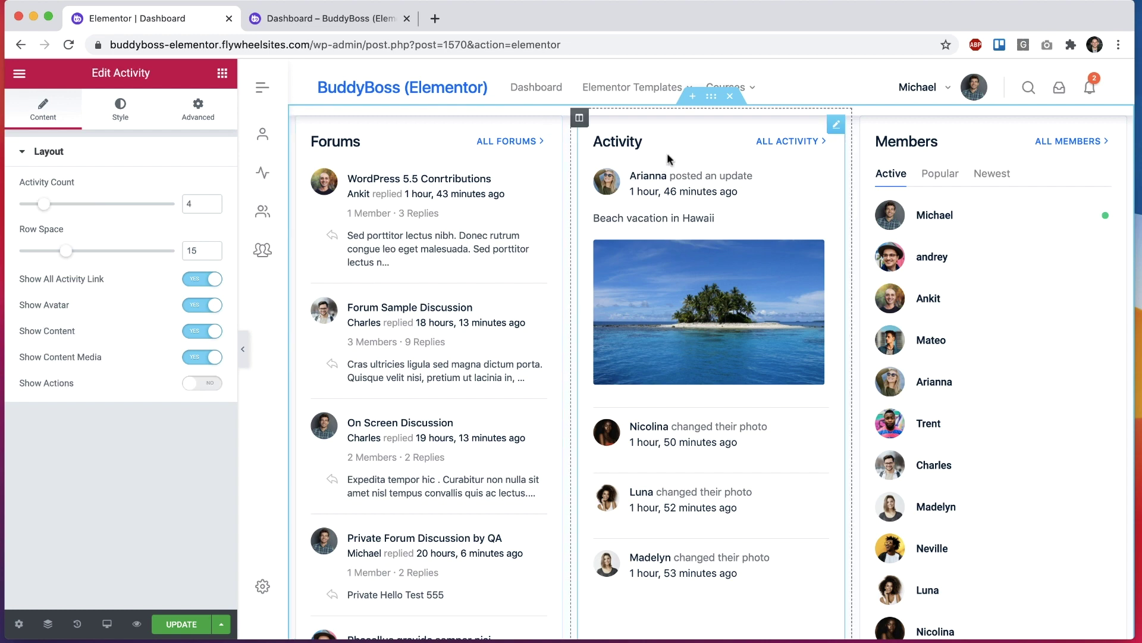
scroll(655, 170, "down", 2)
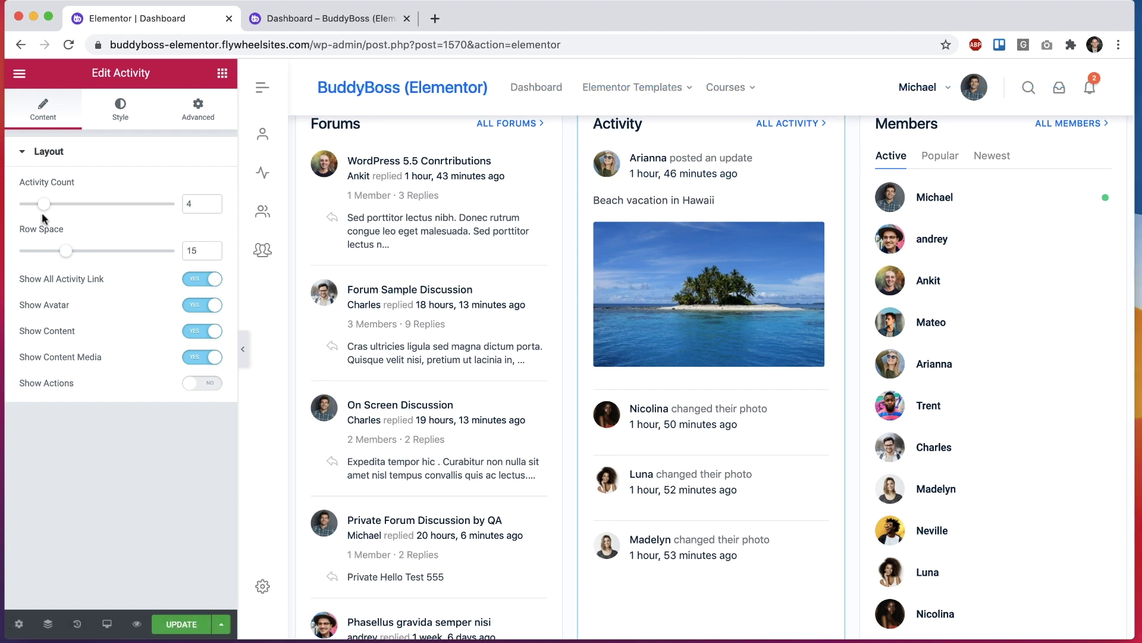
left_click_drag(44, 209, 60, 204)
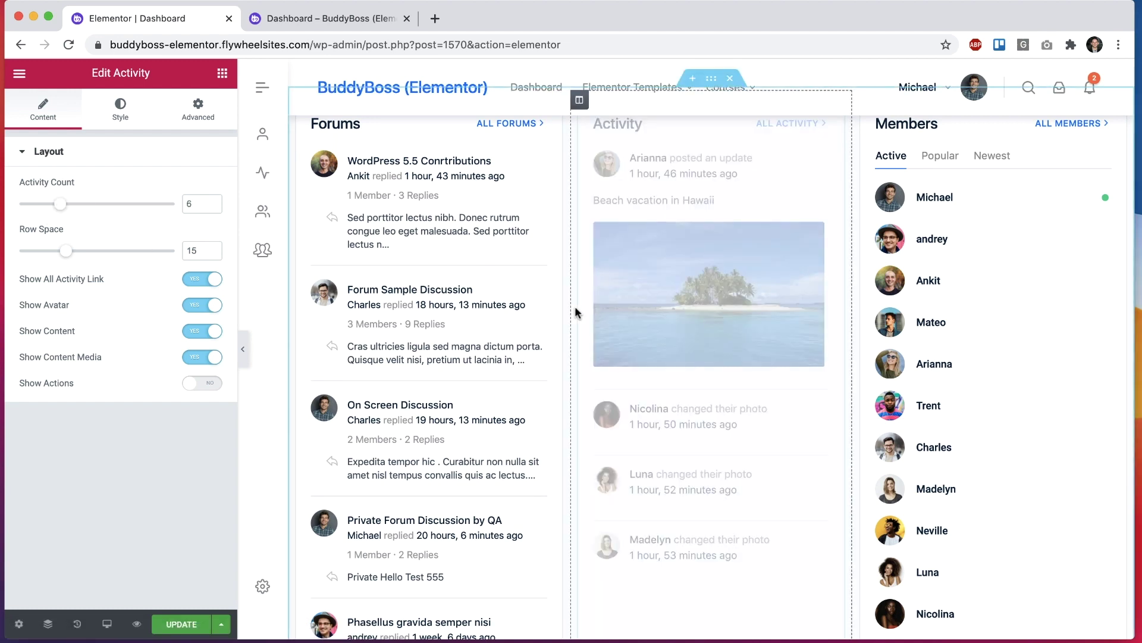
scroll(570, 310, "down", 5)
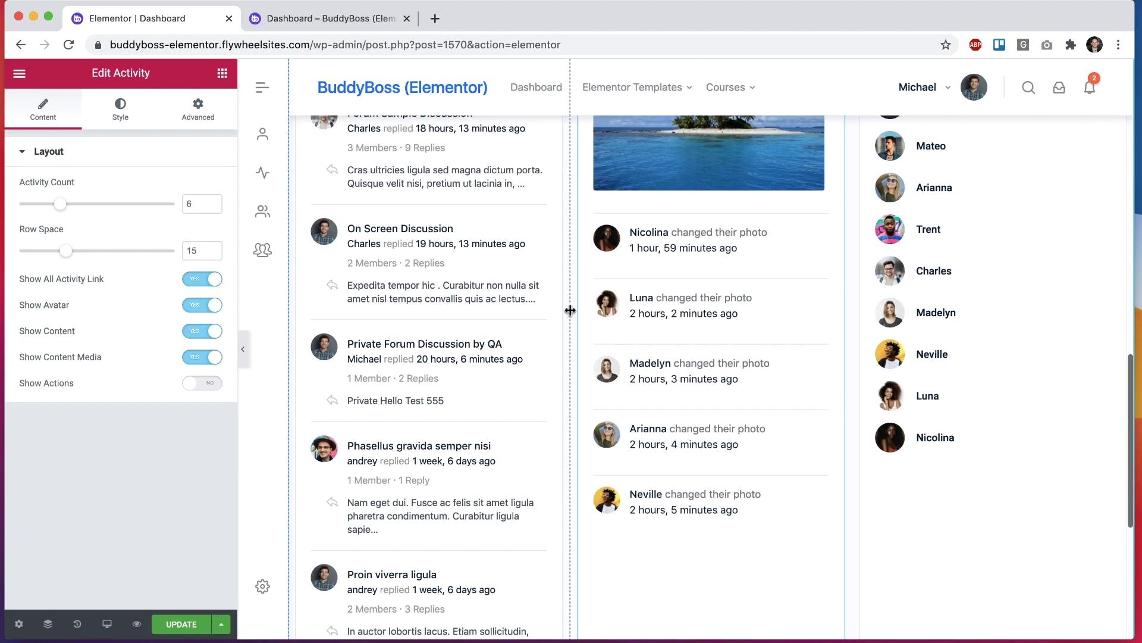
scroll(570, 310, "up", 4)
scroll(570, 310, "up", 1)
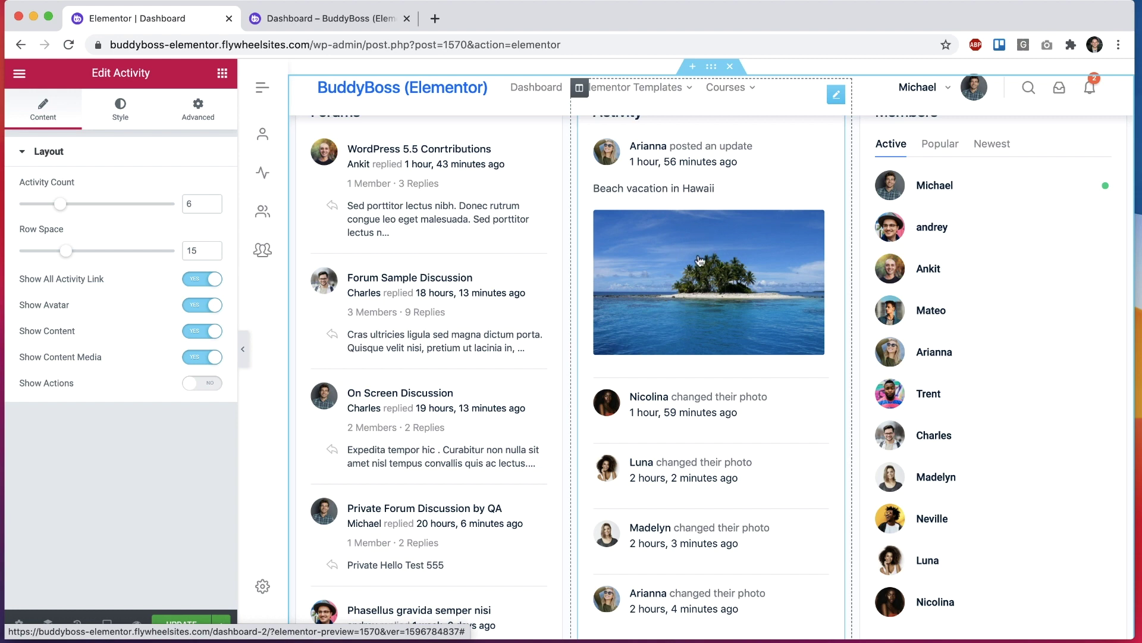
- On the front-end dashboard, view the beach vacation photo from the Activity feed enlarged, then close it
left_click(338, 19)
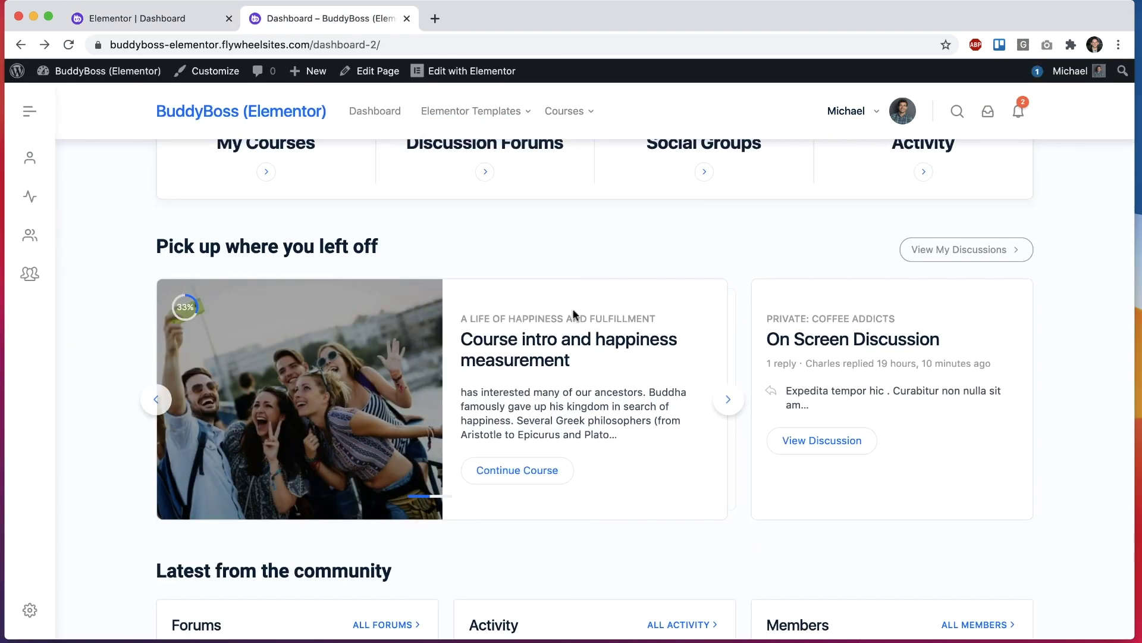
scroll(575, 314, "down", 10)
scroll(627, 232, "up", 1)
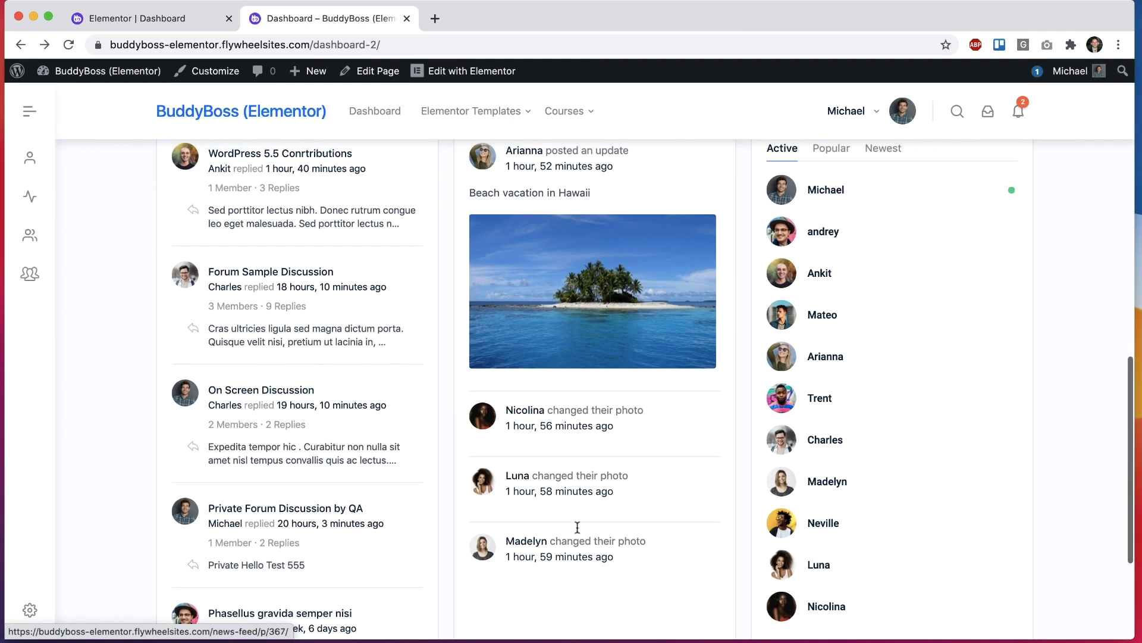
left_click(666, 244)
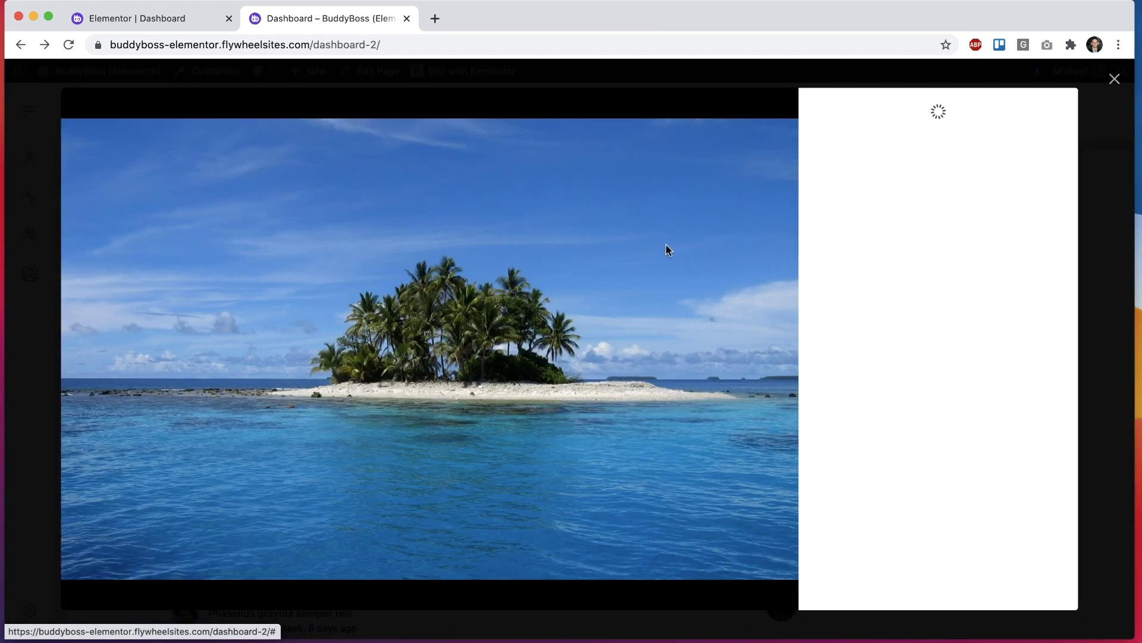
left_click(1116, 81)
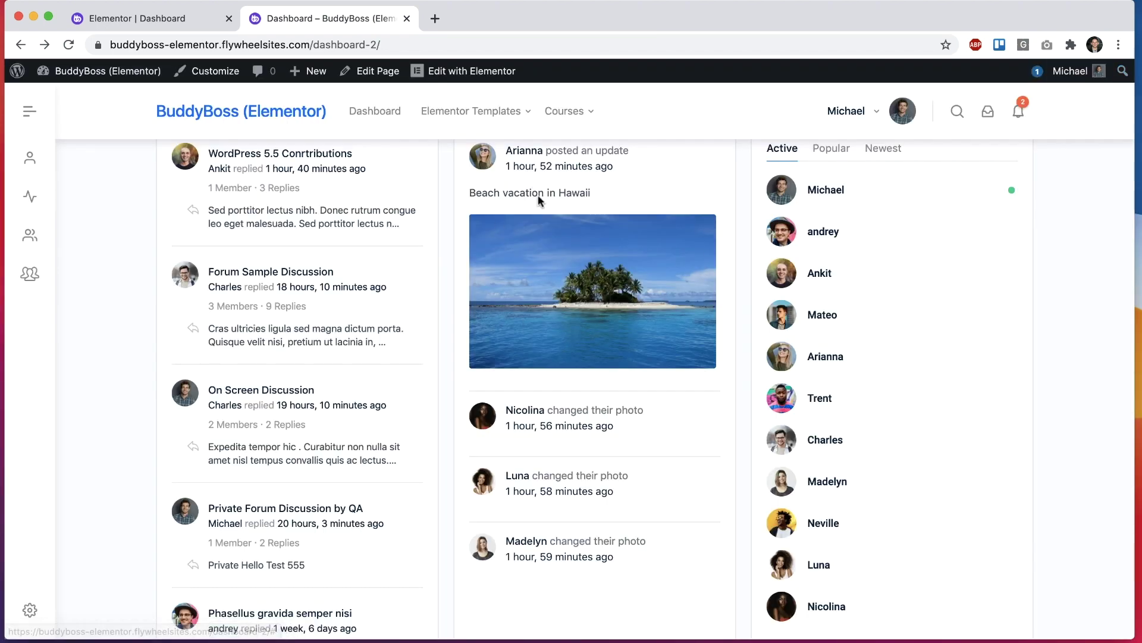
- Return to the Elementor editor and try hiding the Activity widget's content and content media, turning each option back on
left_click(172, 14)
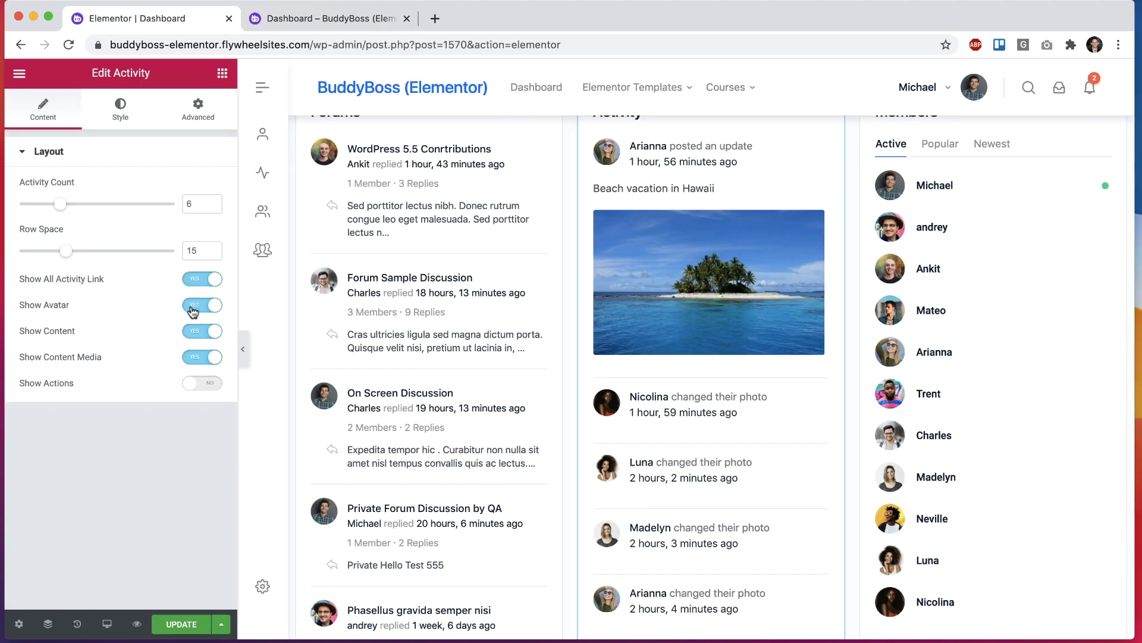
left_click(195, 331)
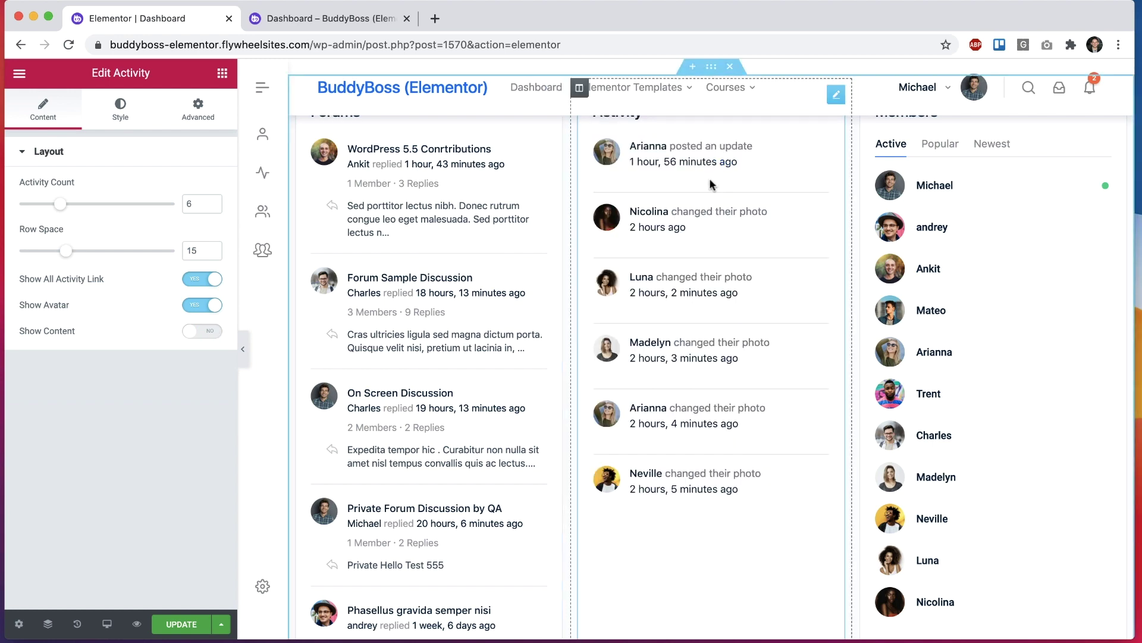
left_click(215, 332)
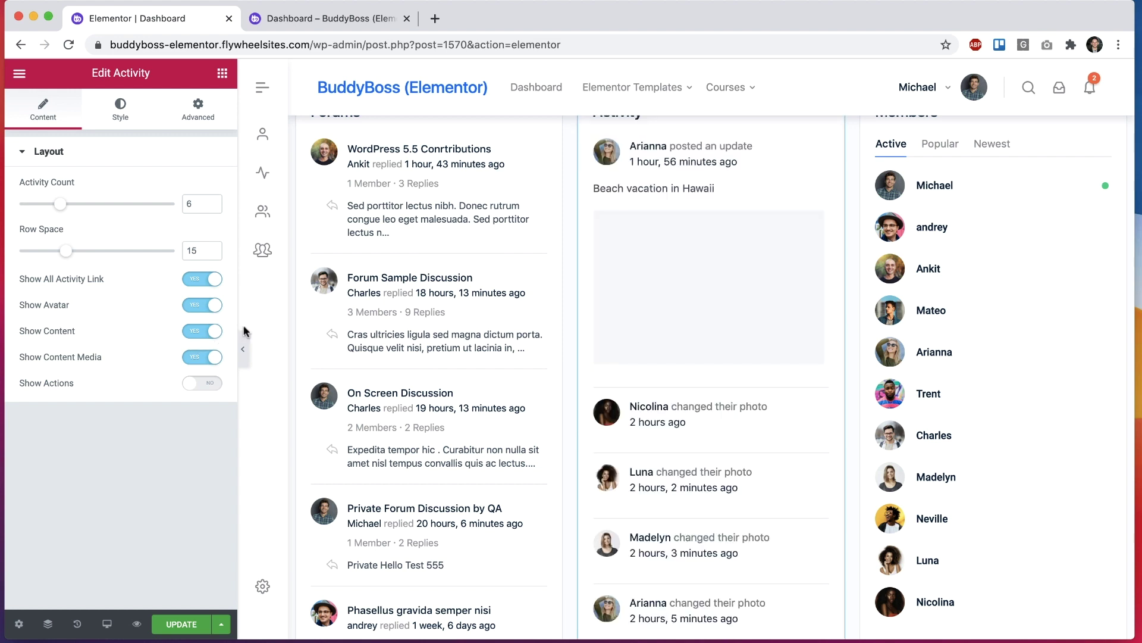
left_click(216, 357)
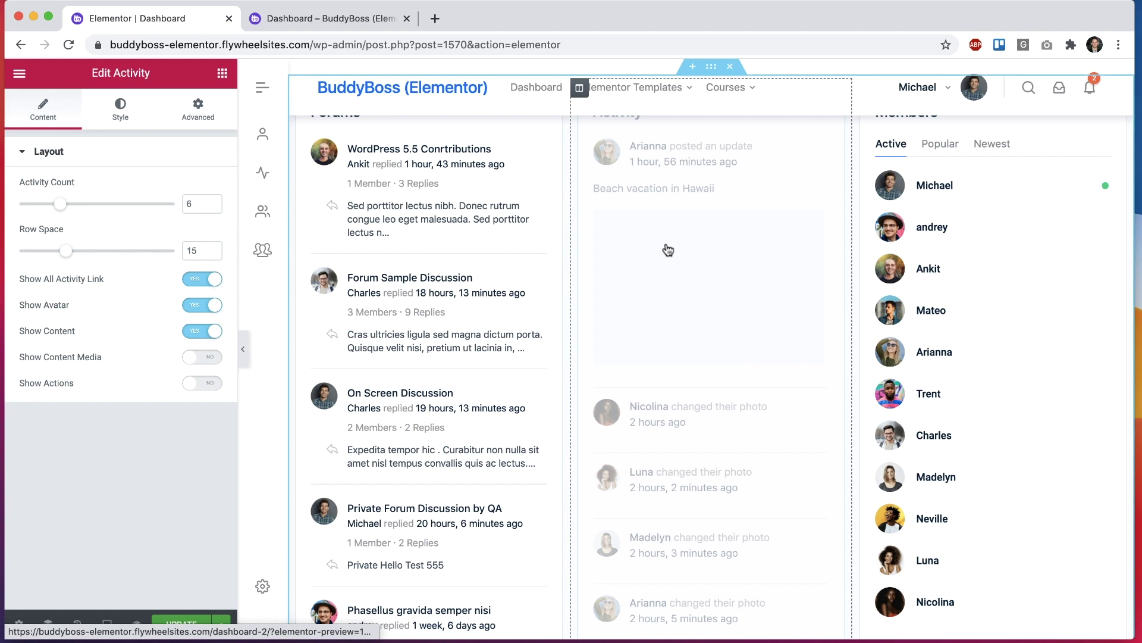
left_click(217, 356)
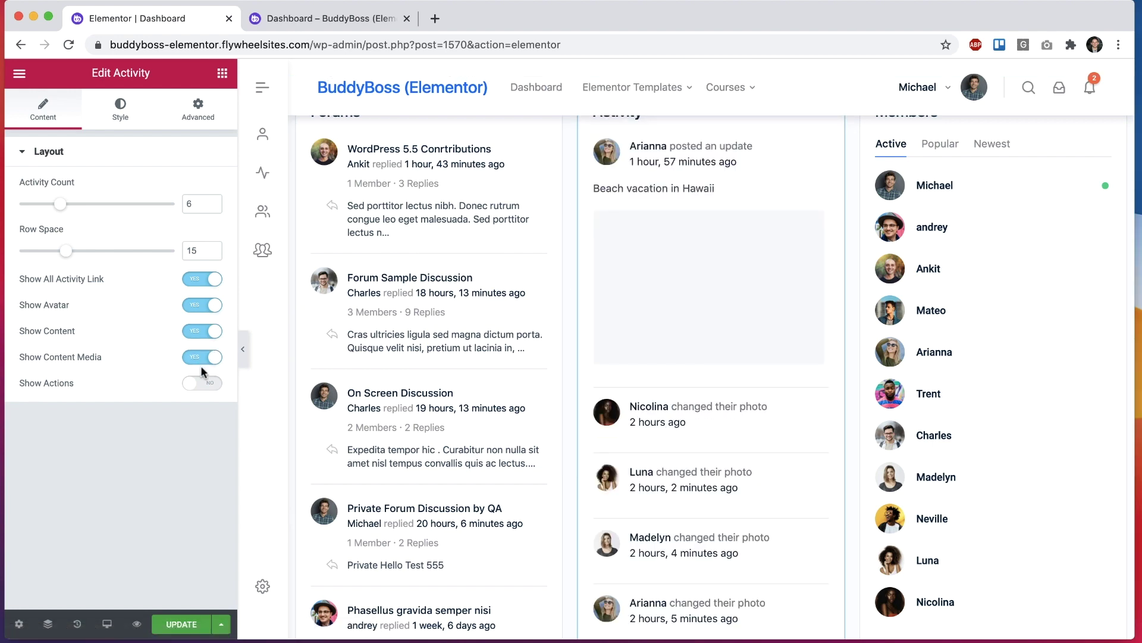
- Try showing the Activity widget's like, comment and delete actions in the feed, turning Show Actions back off
left_click(212, 386)
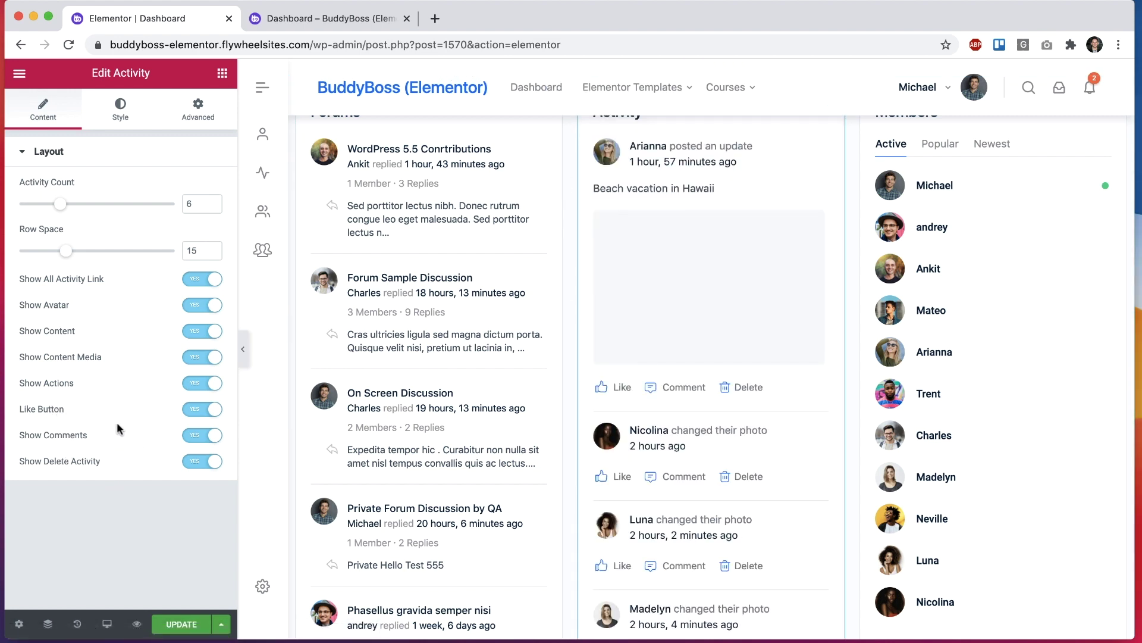
scroll(613, 333, "down", 2)
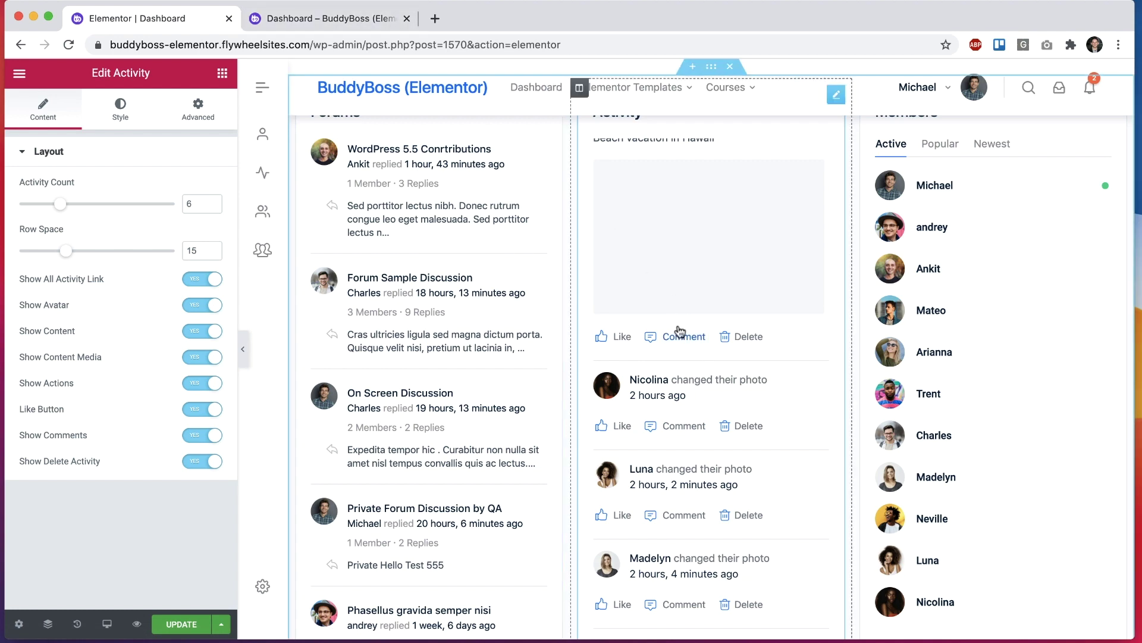
scroll(684, 357, "up", 2)
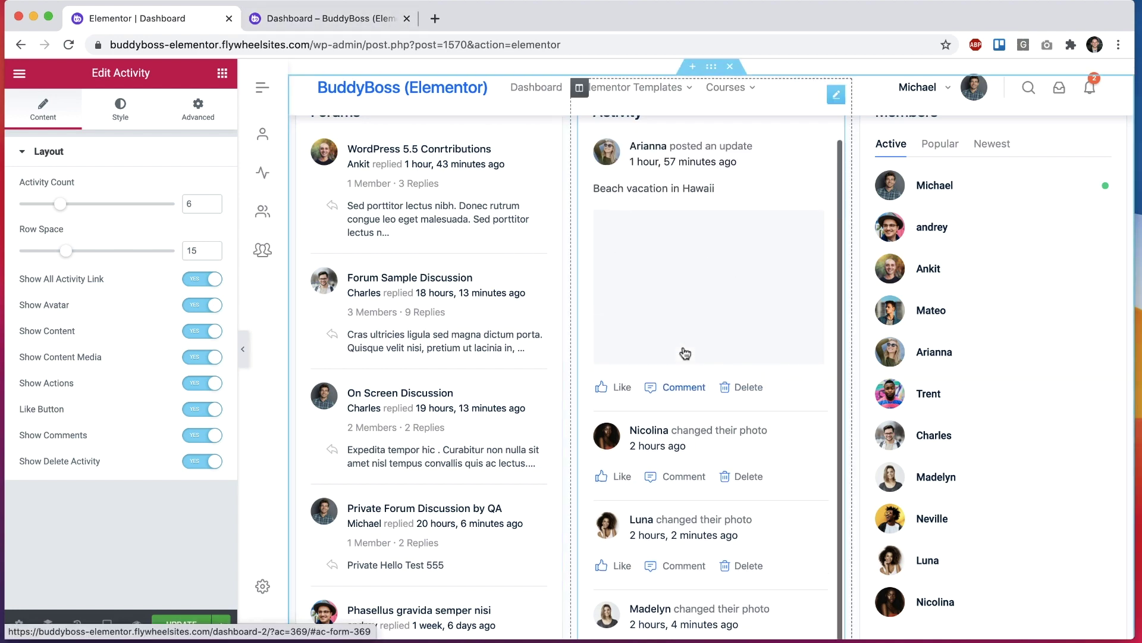
scroll(685, 353, "up", 3)
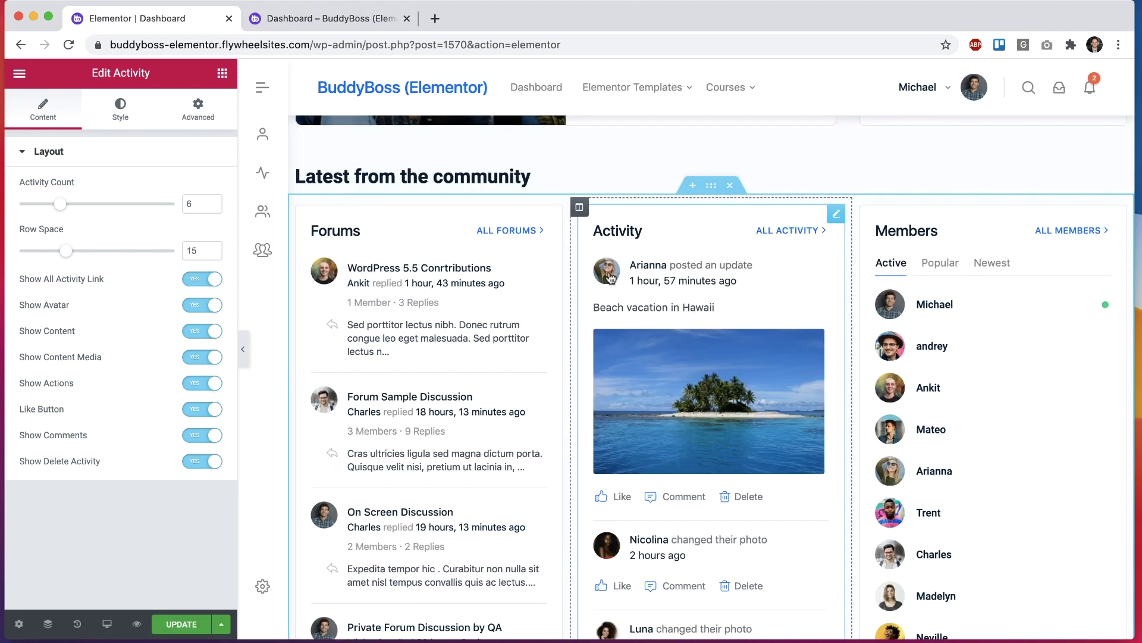
left_click(195, 383)
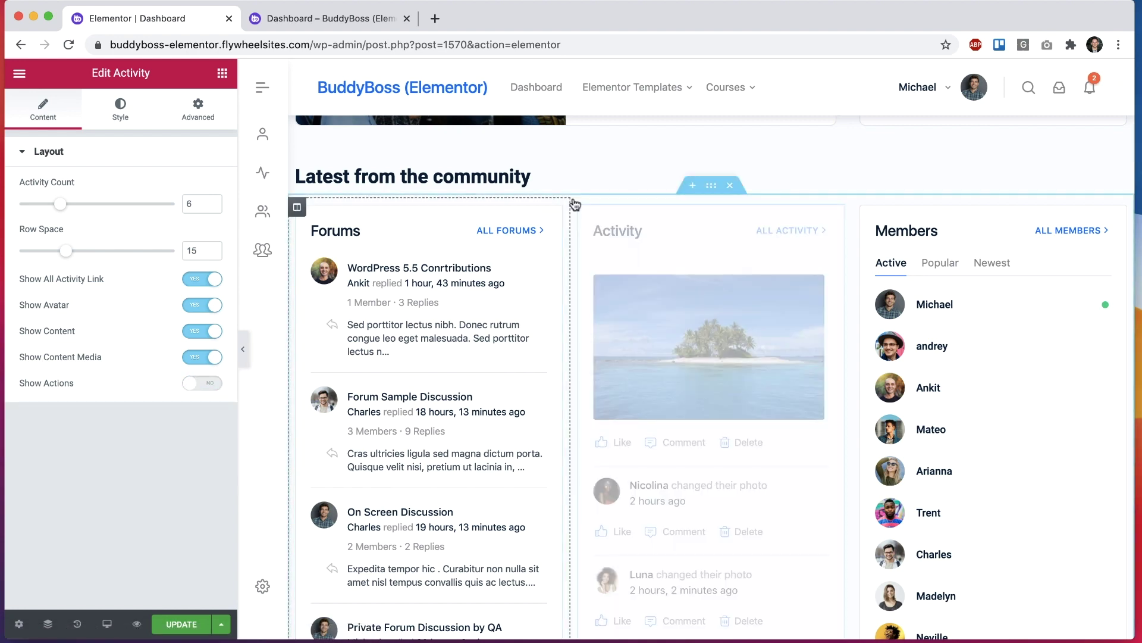
scroll(628, 250, "down", 5)
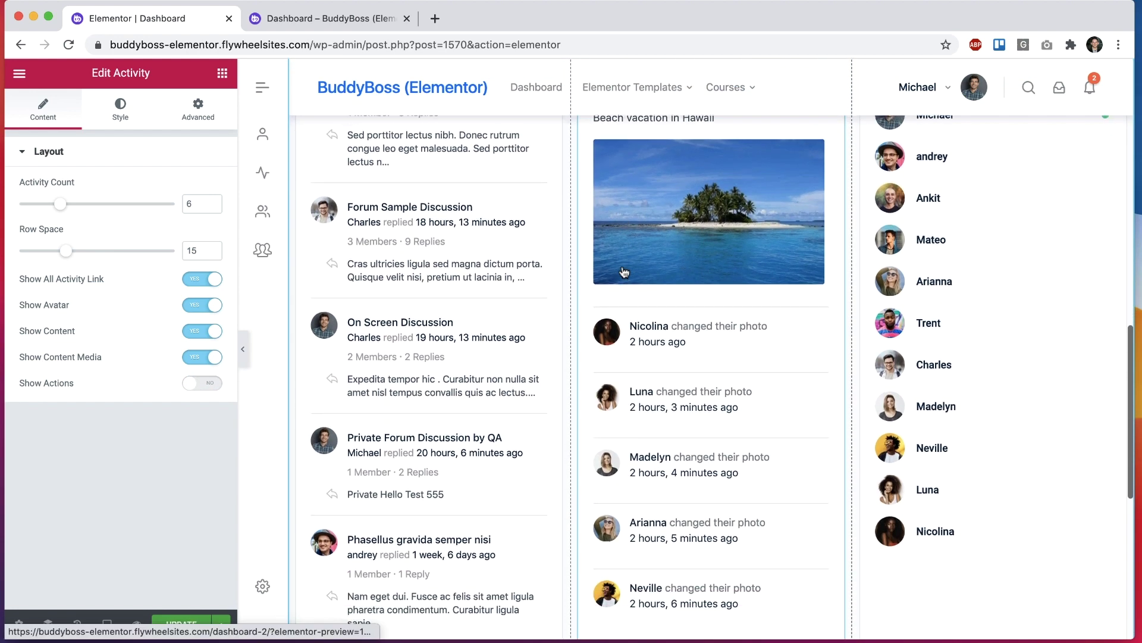
- Open the Members widget for editing and try hiding its filter types and avatars, turning each option back on
scroll(624, 272, "up", 2)
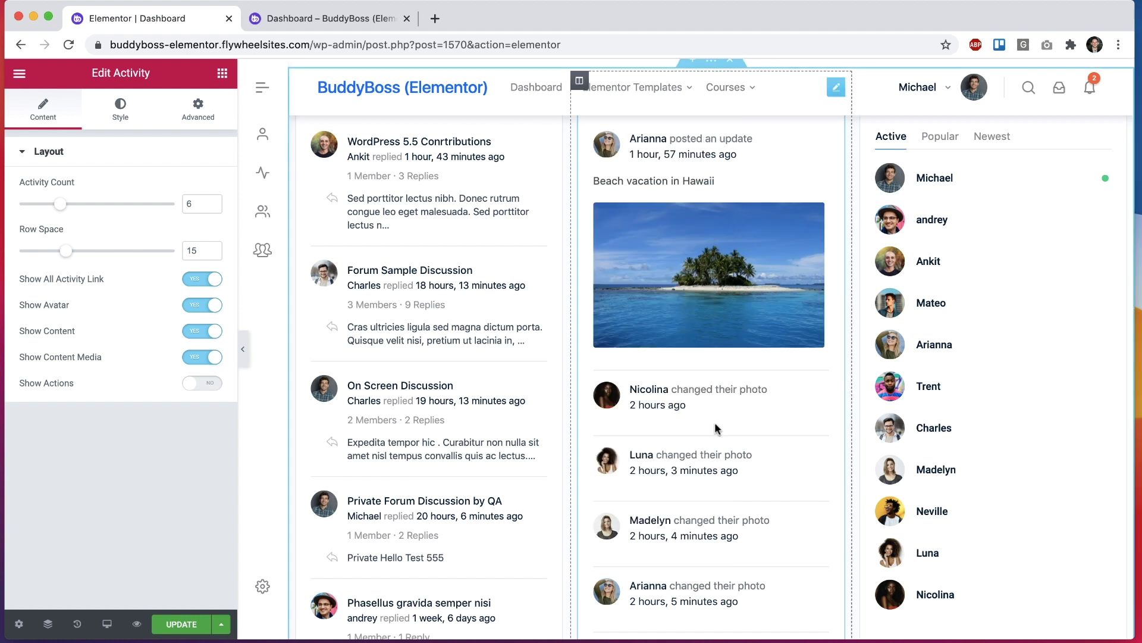
left_click(985, 275)
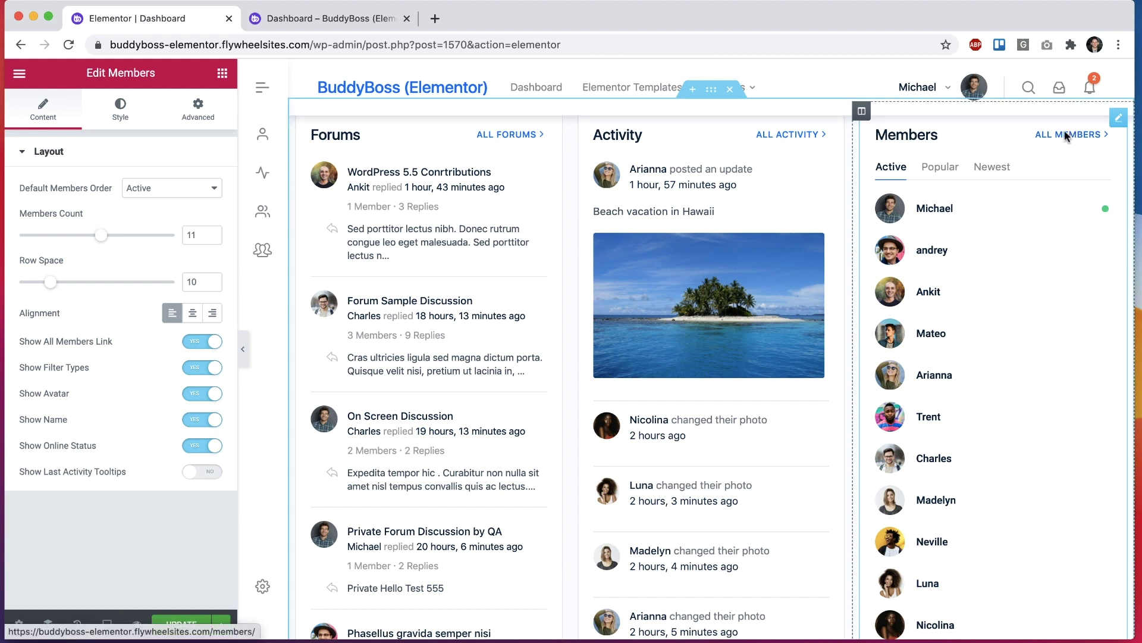
left_click(195, 369)
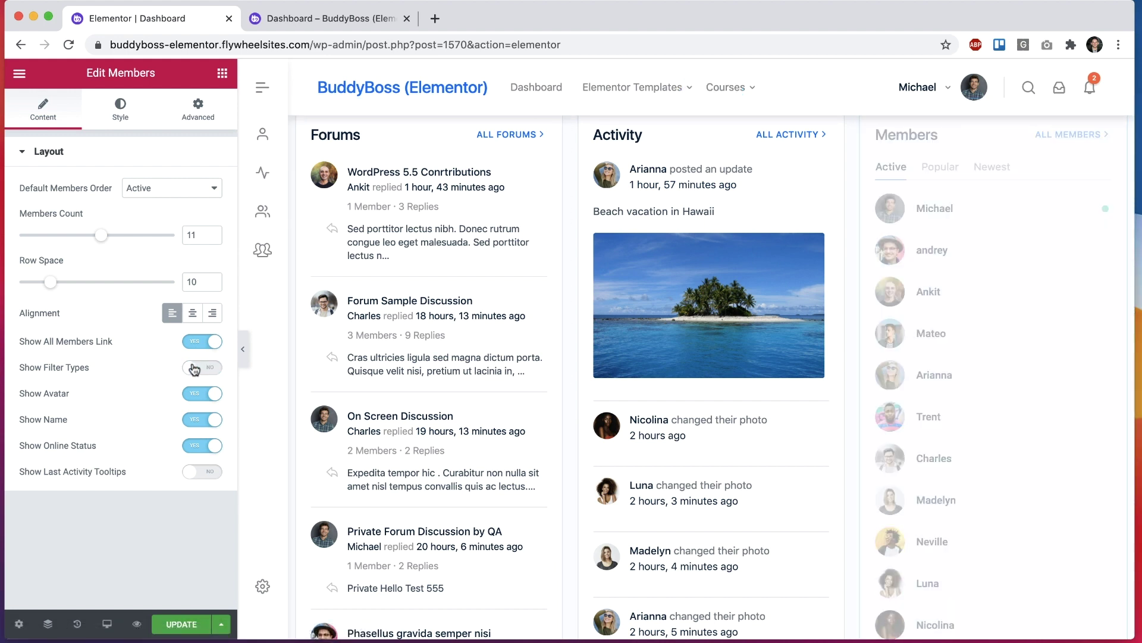
left_click(213, 369)
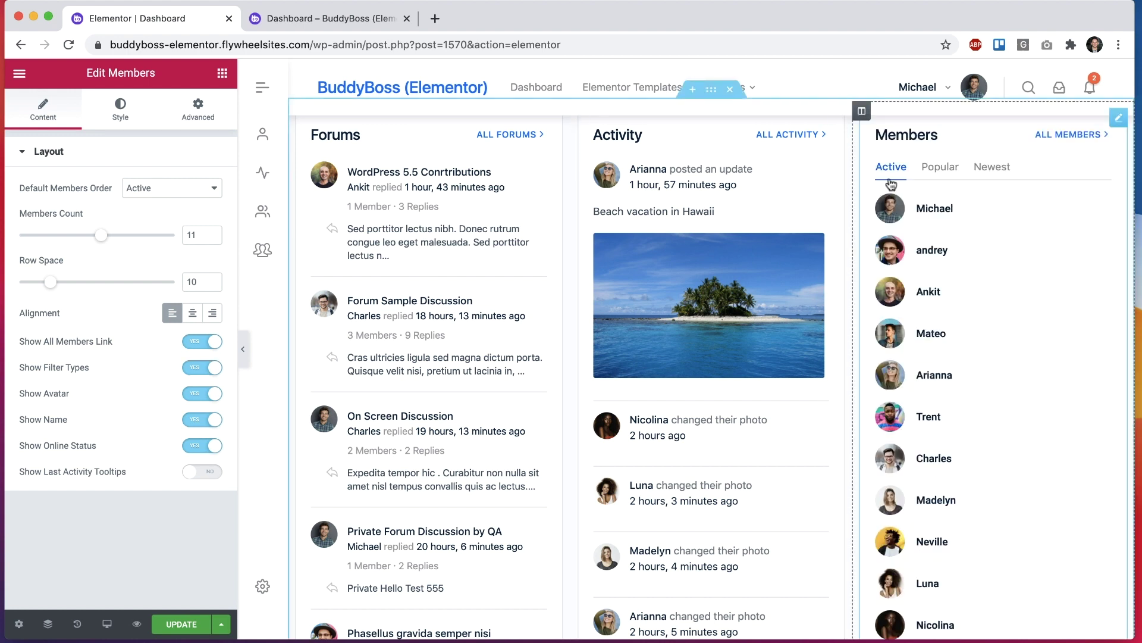
left_click(194, 395)
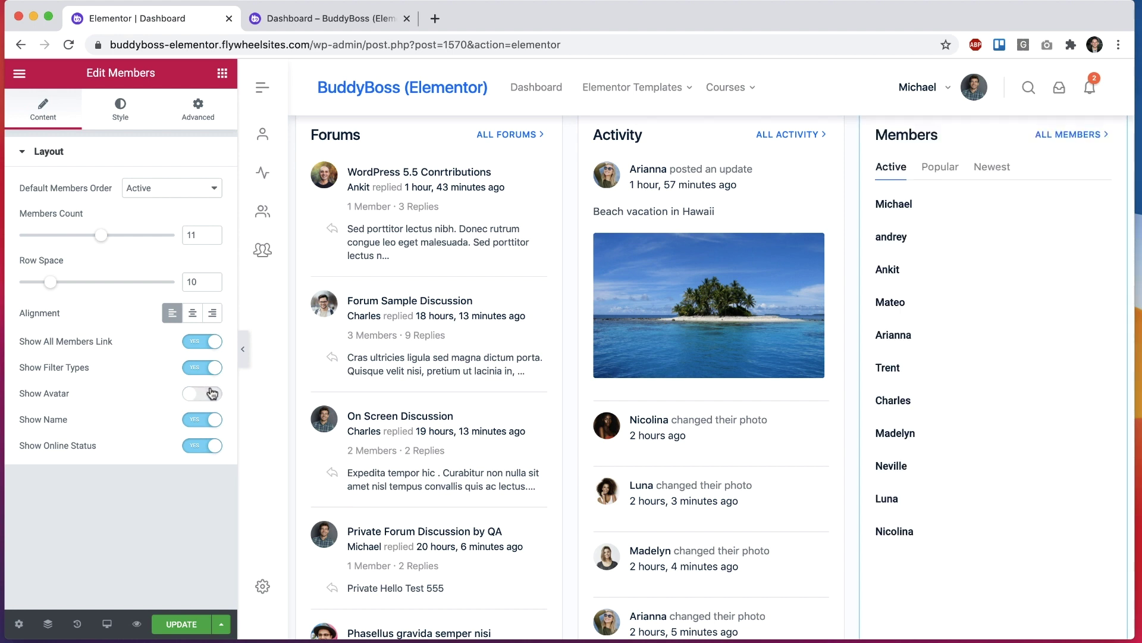
left_click(212, 394)
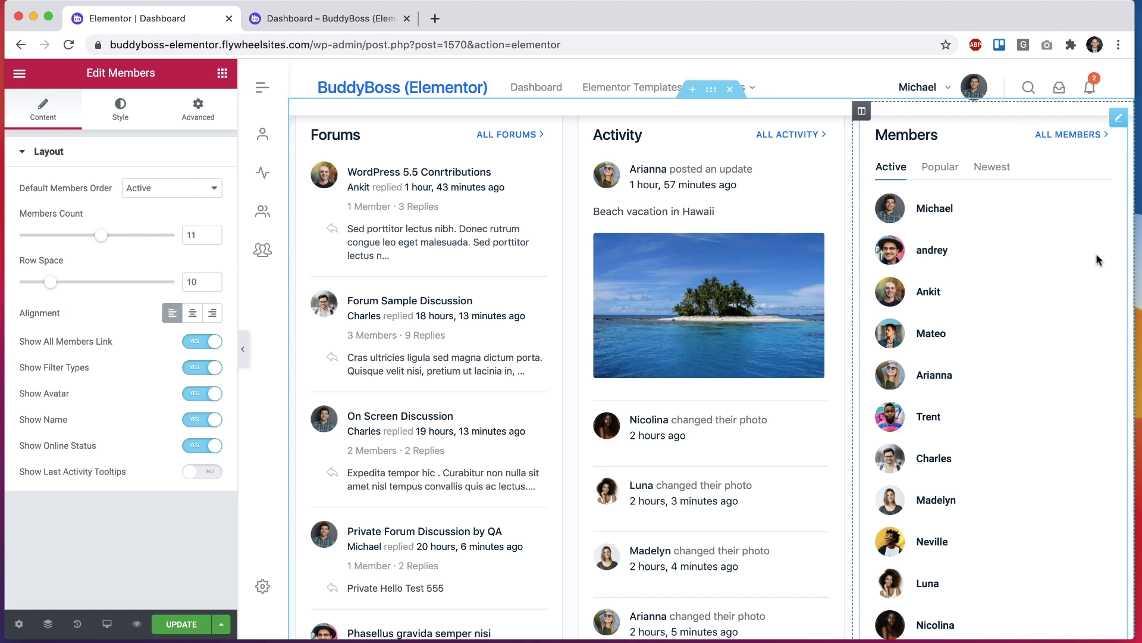
- Review the Members list on the page and examine the choices for the widget's Default Members Order
scroll(1102, 249, "down", 3)
scroll(1102, 249, "up", 3)
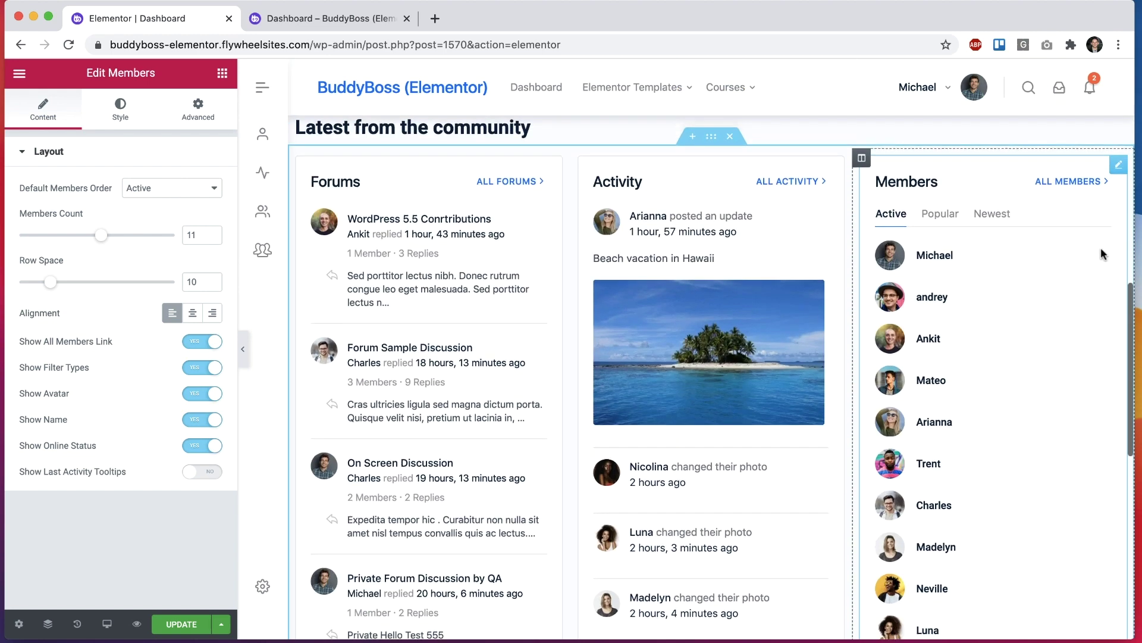
scroll(1102, 249, "down", 1)
scroll(1101, 247, "down", 1)
left_click(136, 188)
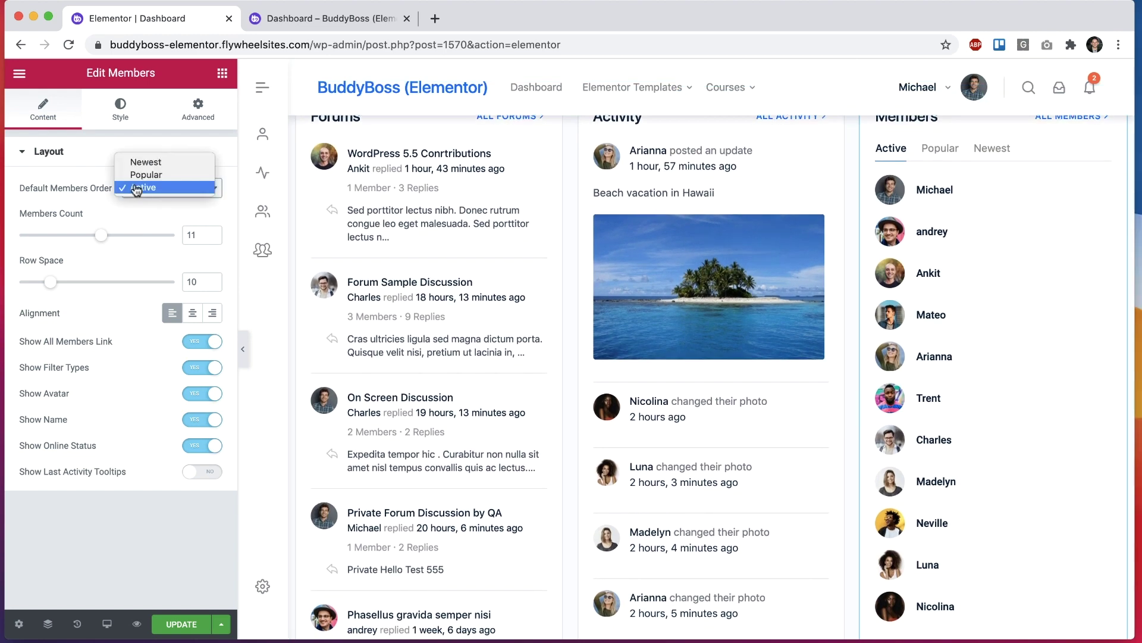
left_click(117, 475)
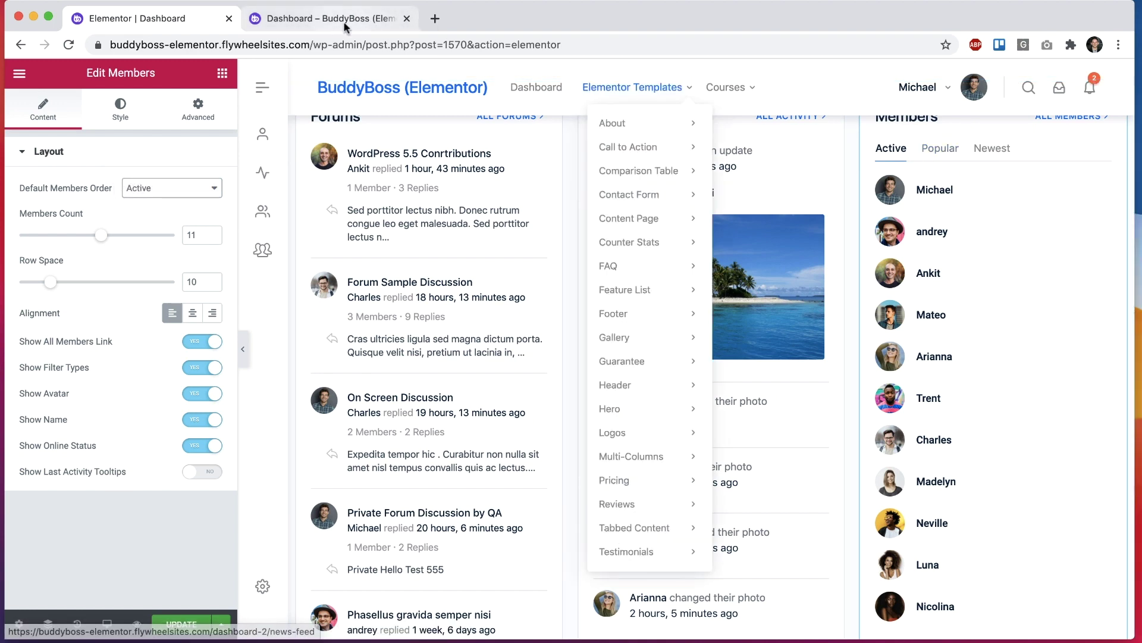
- Switch to the front-end dashboard and review the page from the welcome header through the course section to the community lists
left_click(344, 21)
scroll(613, 416, "up", 10)
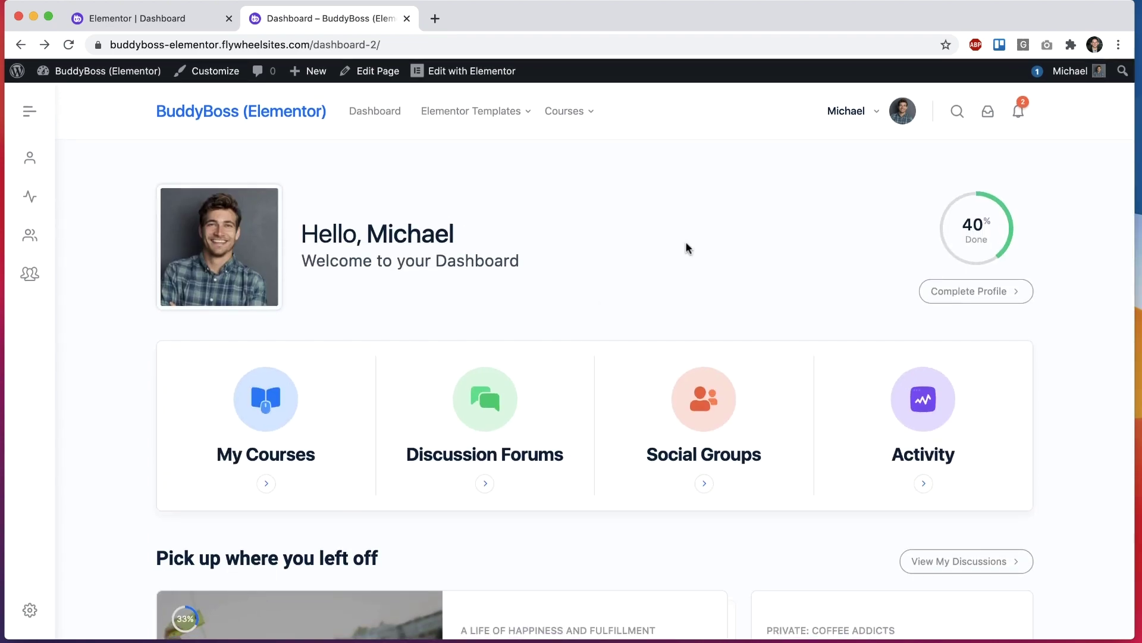
scroll(685, 241, "down", 10)
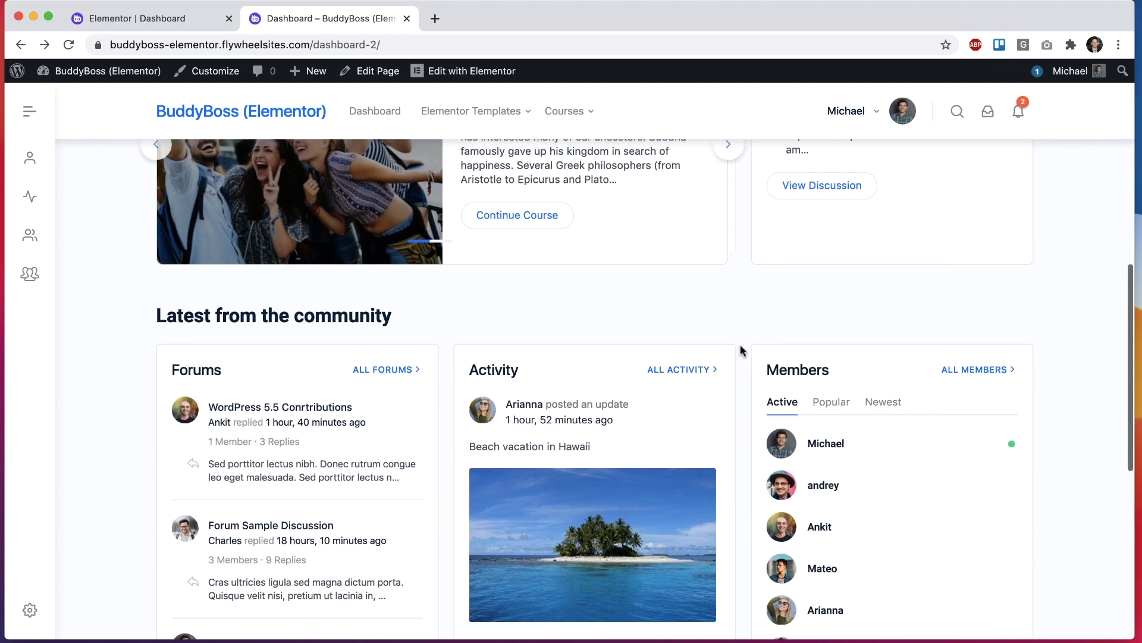
scroll(742, 350, "down", 3)
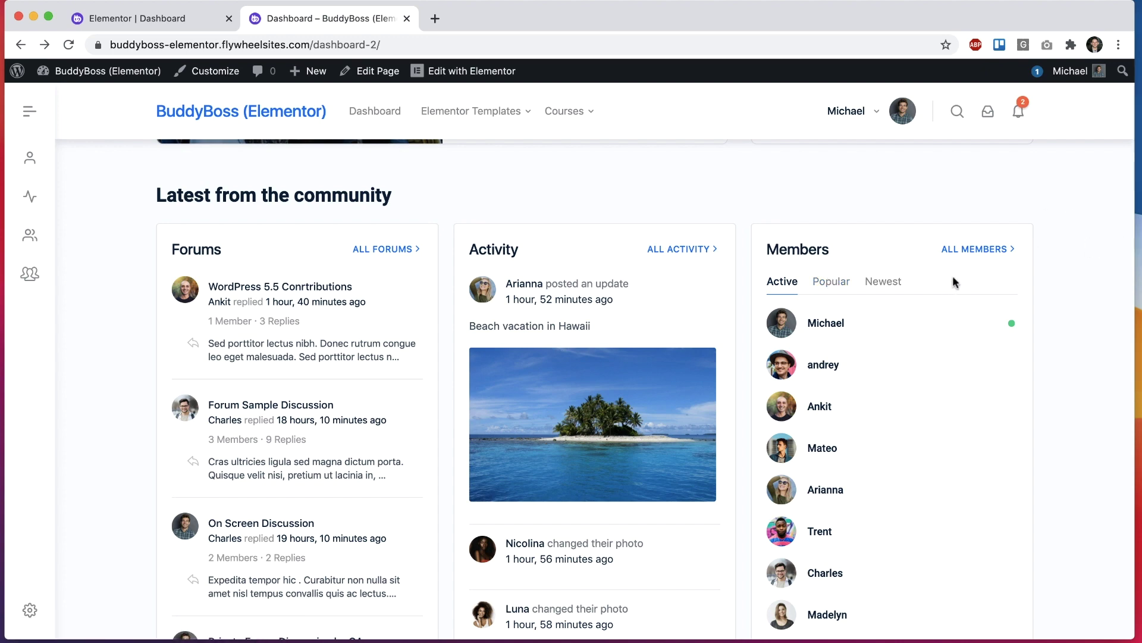
scroll(349, 227, "up", 10)
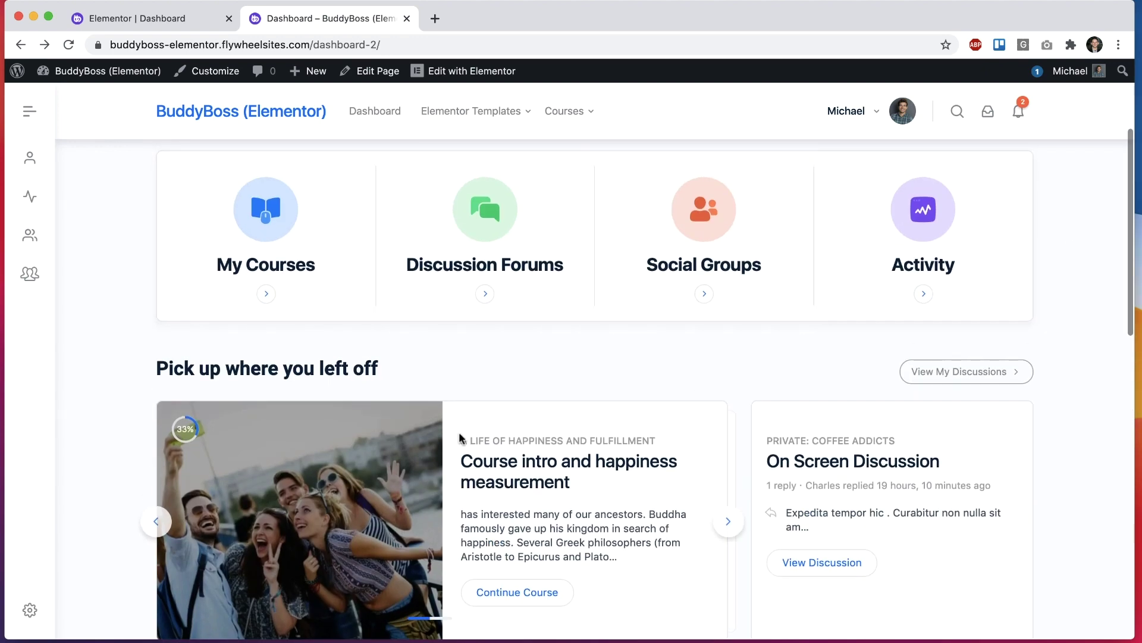
scroll(459, 434, "down", 5)
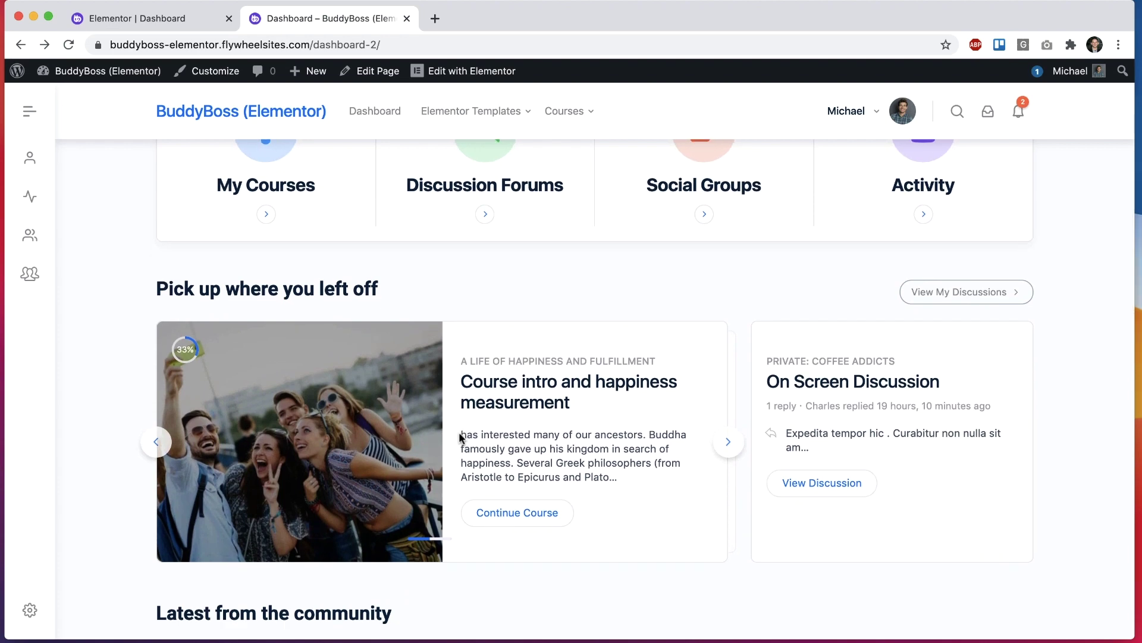
- Return to the Elementor editor and browse the widget library for the available BuddyBoss widgets
left_click(177, 23)
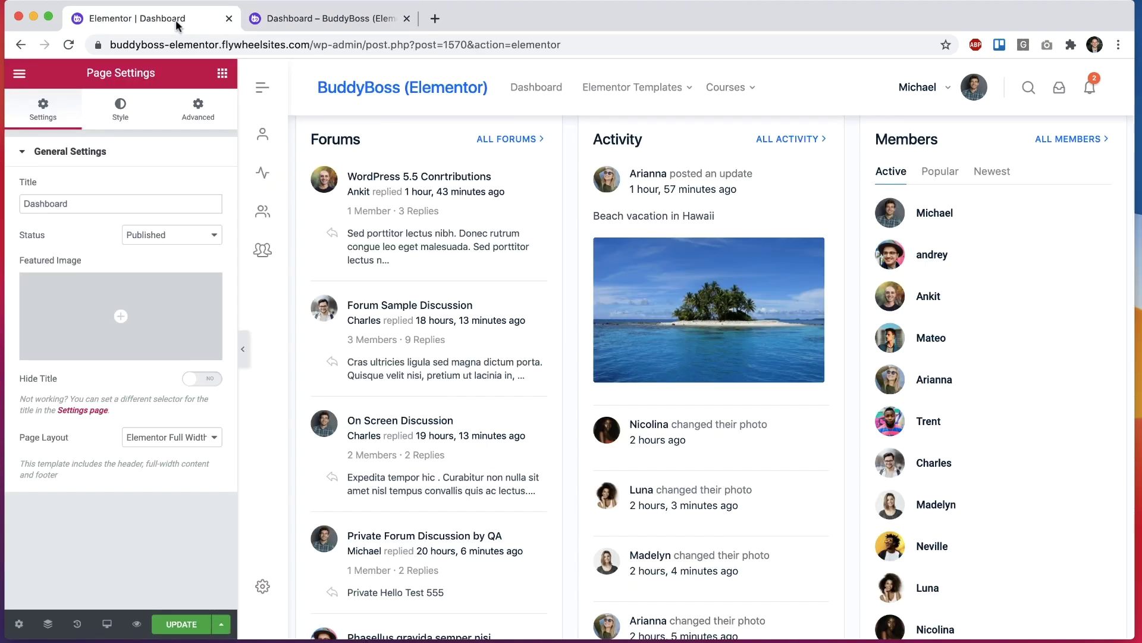
left_click(222, 73)
scroll(184, 307, "down", 10)
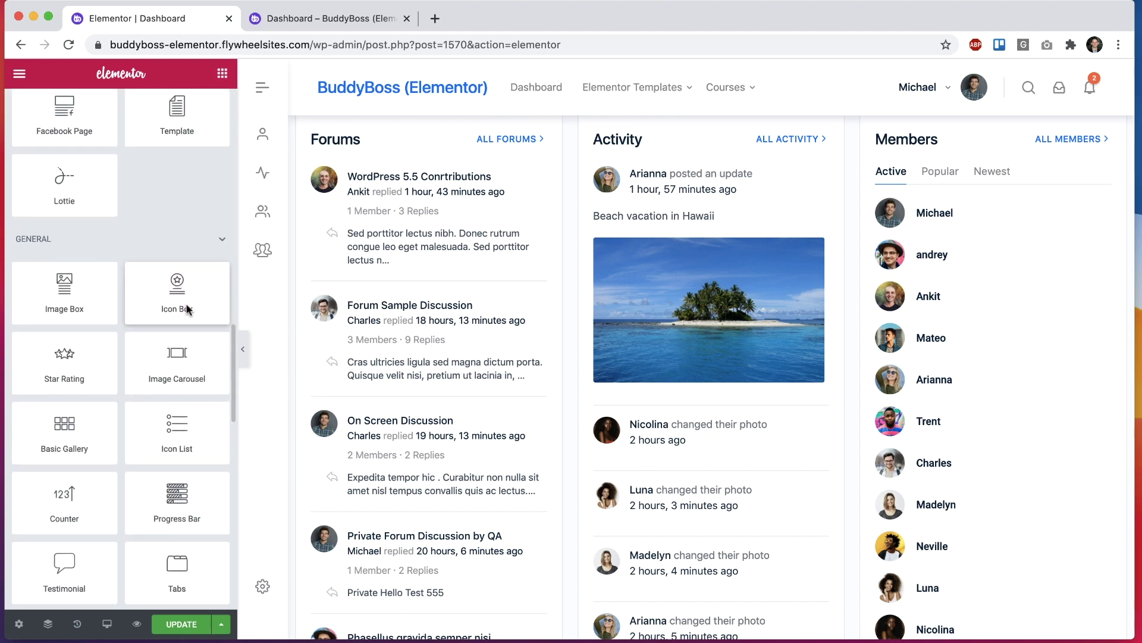
scroll(186, 308, "down", 6)
scroll(187, 305, "up", 5)
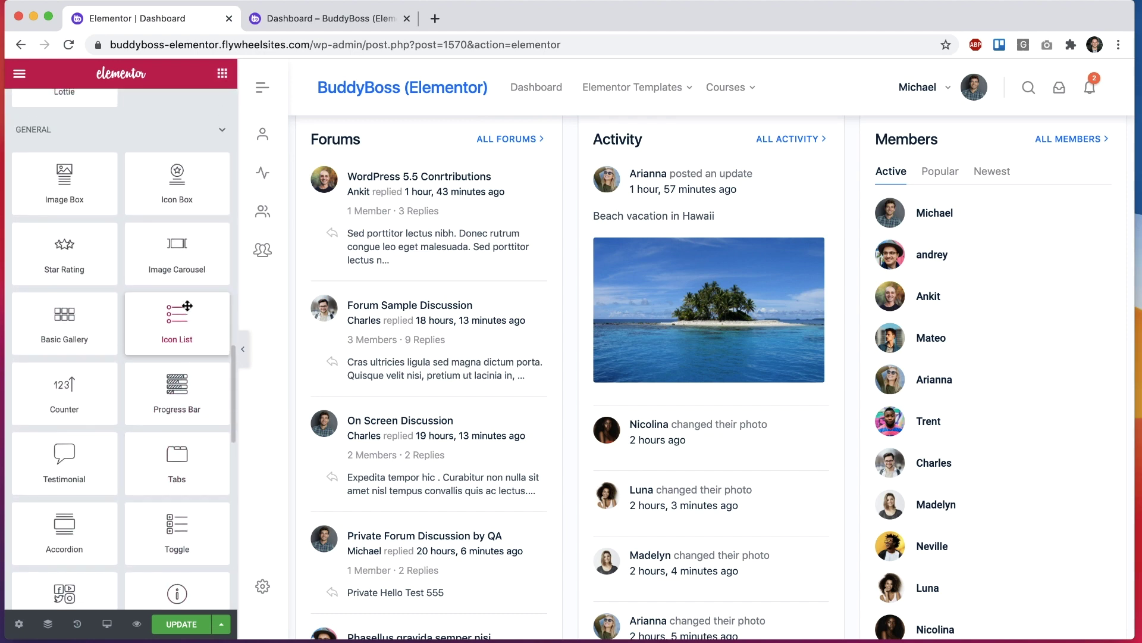
scroll(188, 306, "down", 15)
scroll(154, 262, "up", 3)
scroll(126, 212, "down", 2)
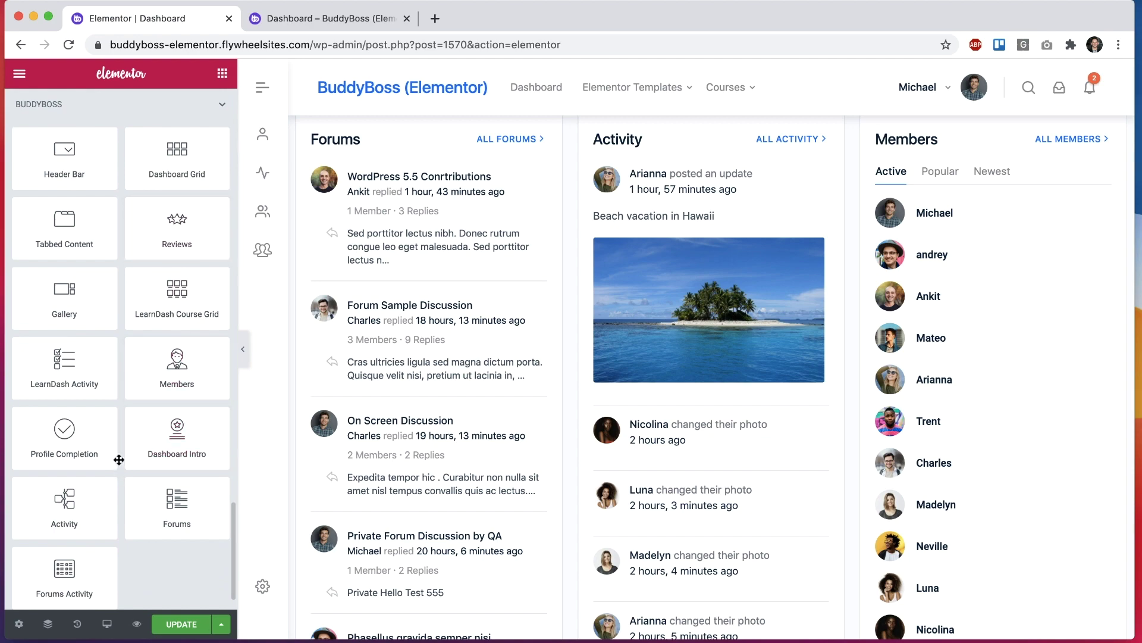
scroll(518, 419, "up", 5)
scroll(520, 422, "down", 5)
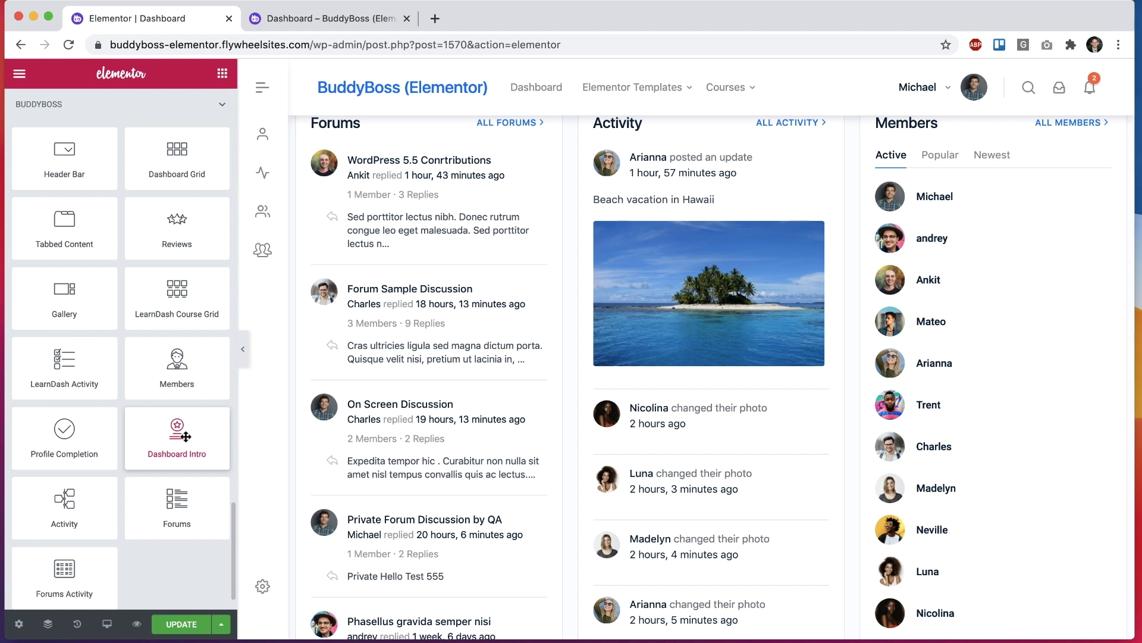
left_click_drag(164, 437, 145, 416)
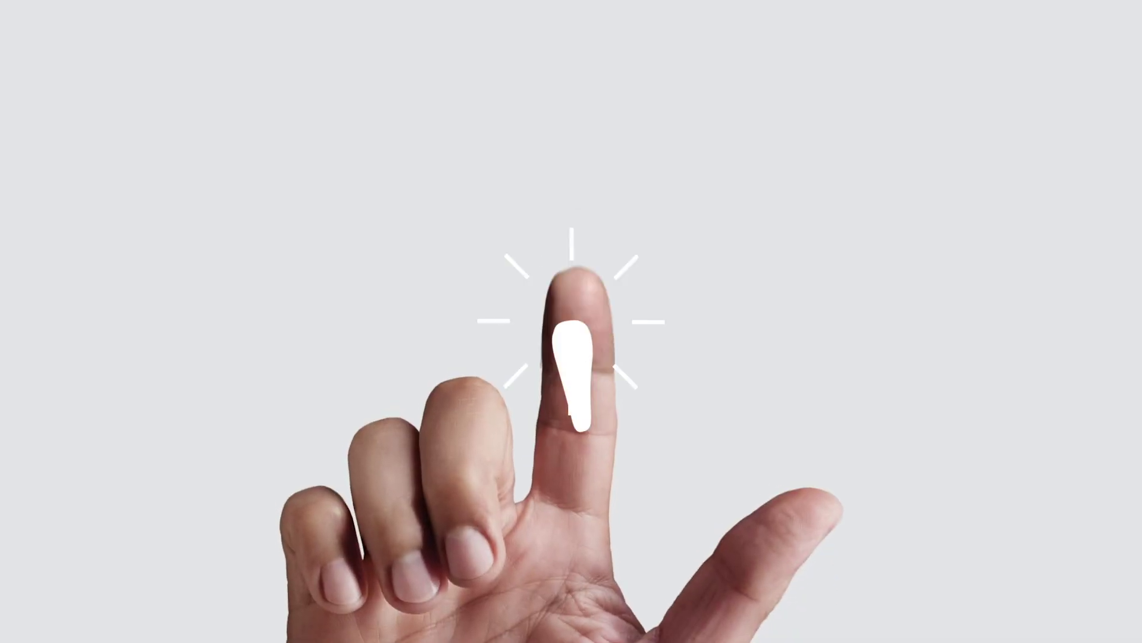